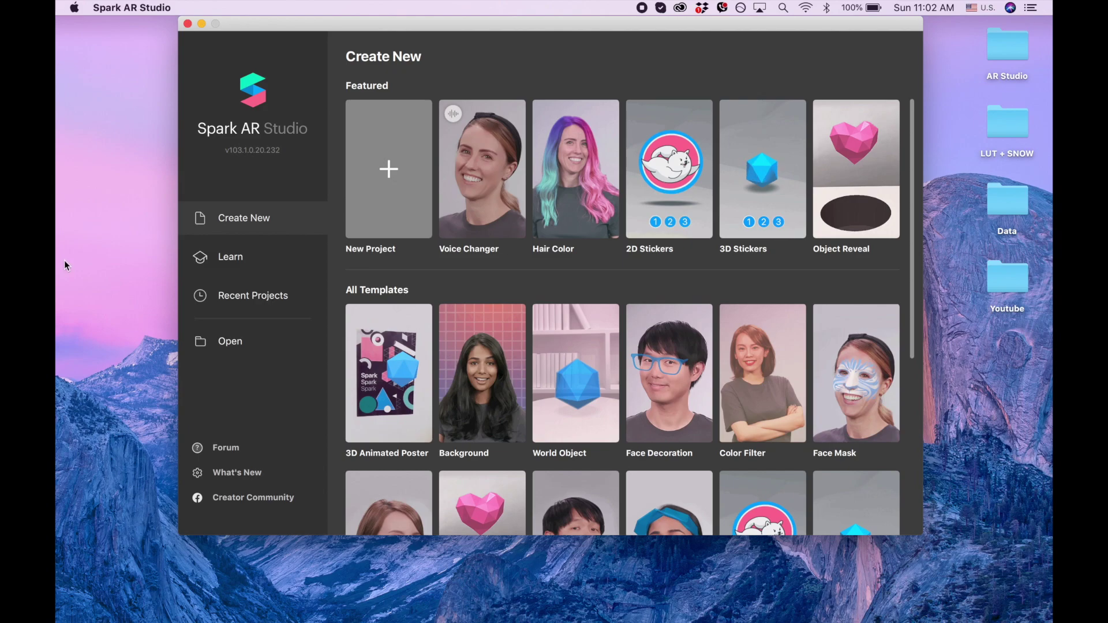
Step: Start a blank Untitled project from the Create New page
click(364, 177)
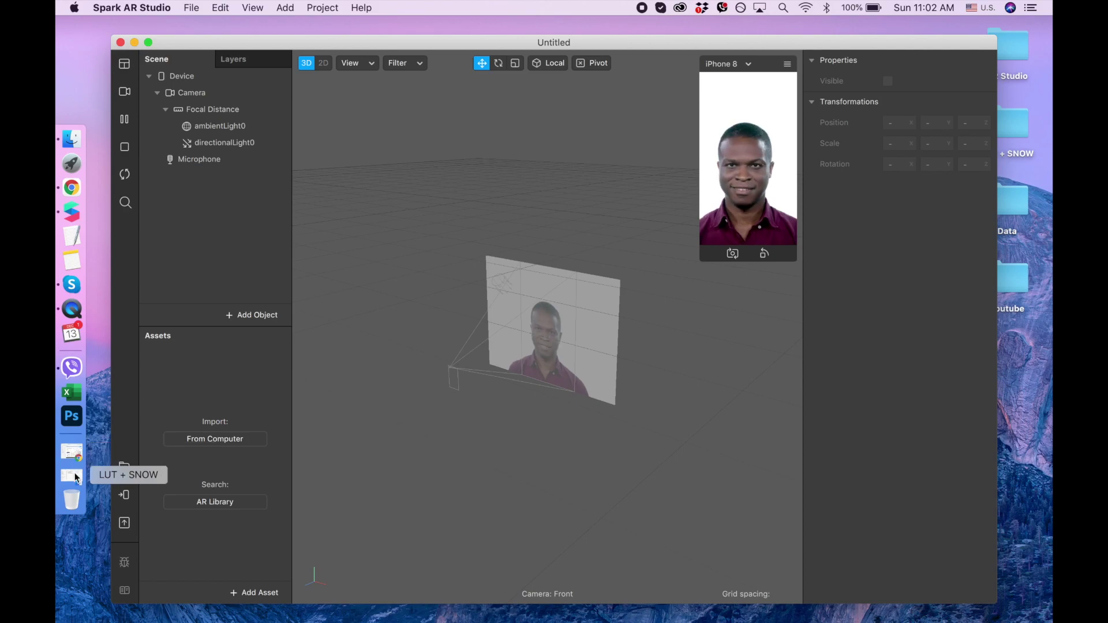
Step: Drag all four LUT + SNOW folder files into the Assets panel, then minimize Finder
click(73, 477)
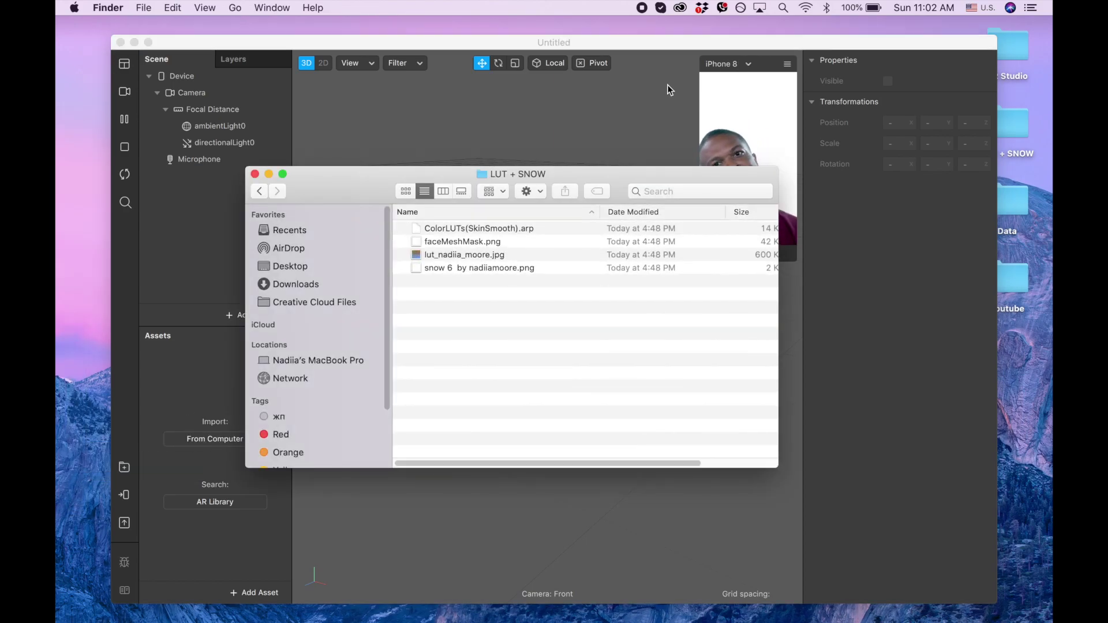
drag(410, 226, 204, 404)
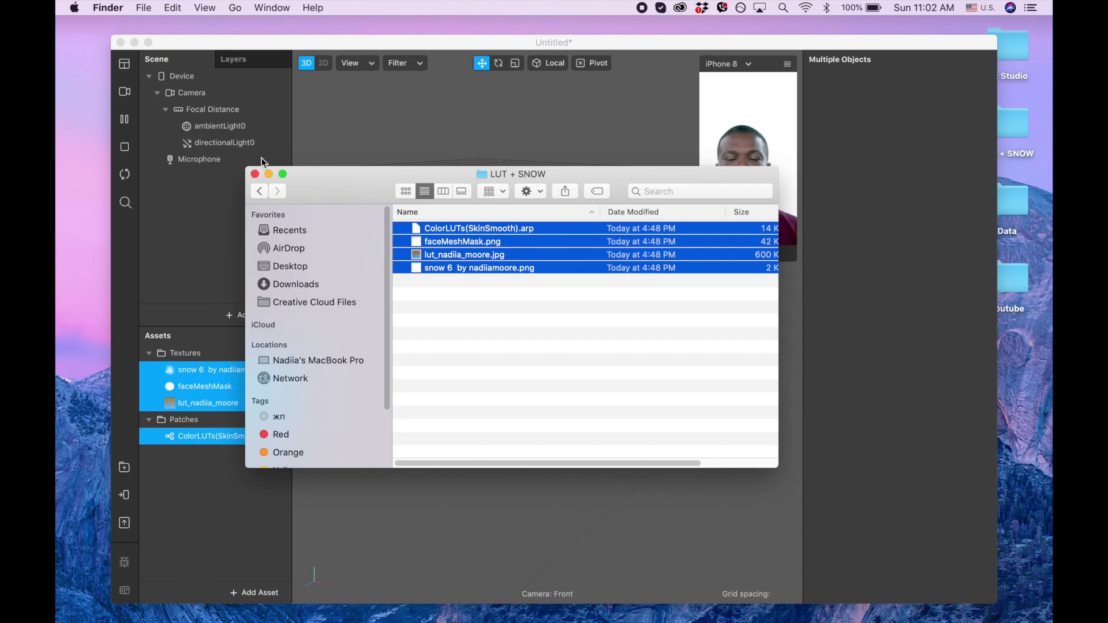
click(269, 174)
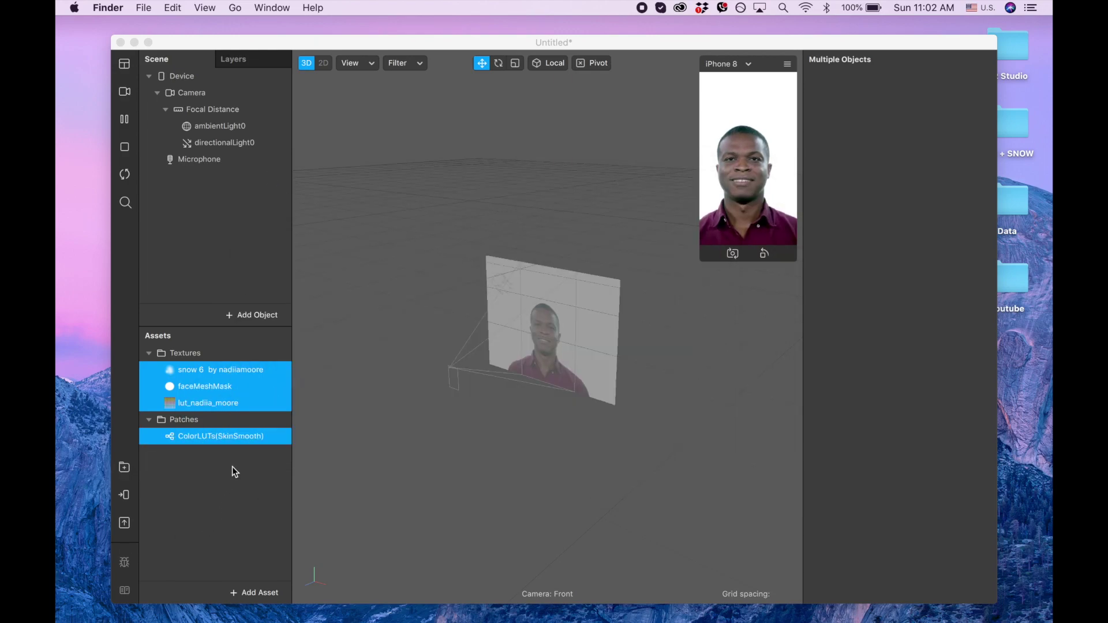
Step: Turn on No compression for the snow 6 and faceMeshMask textures
click(235, 479)
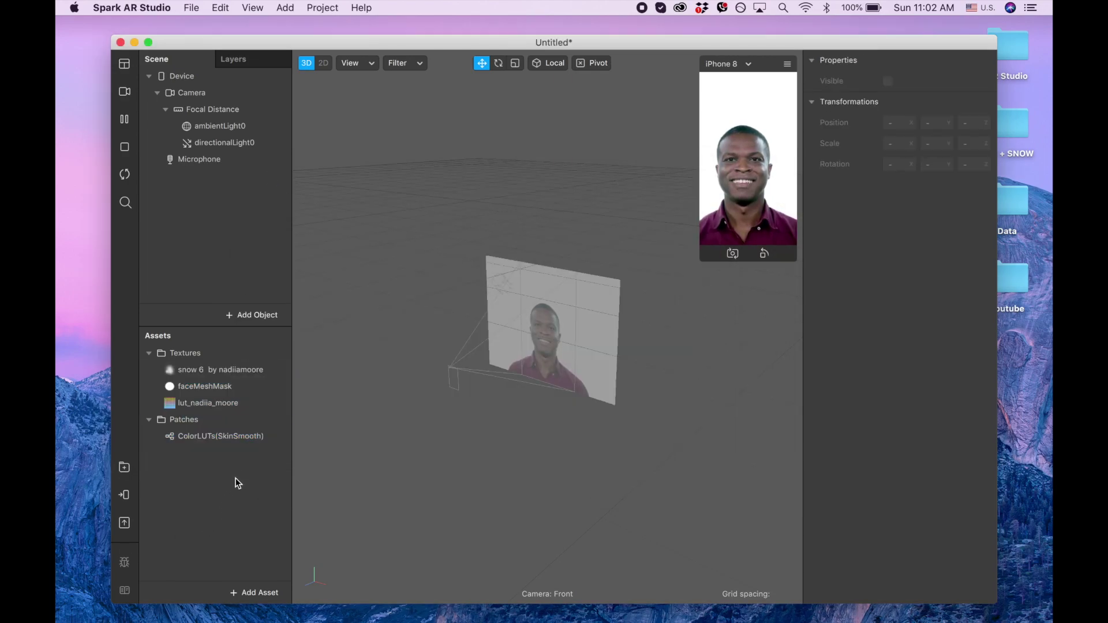
click(234, 377)
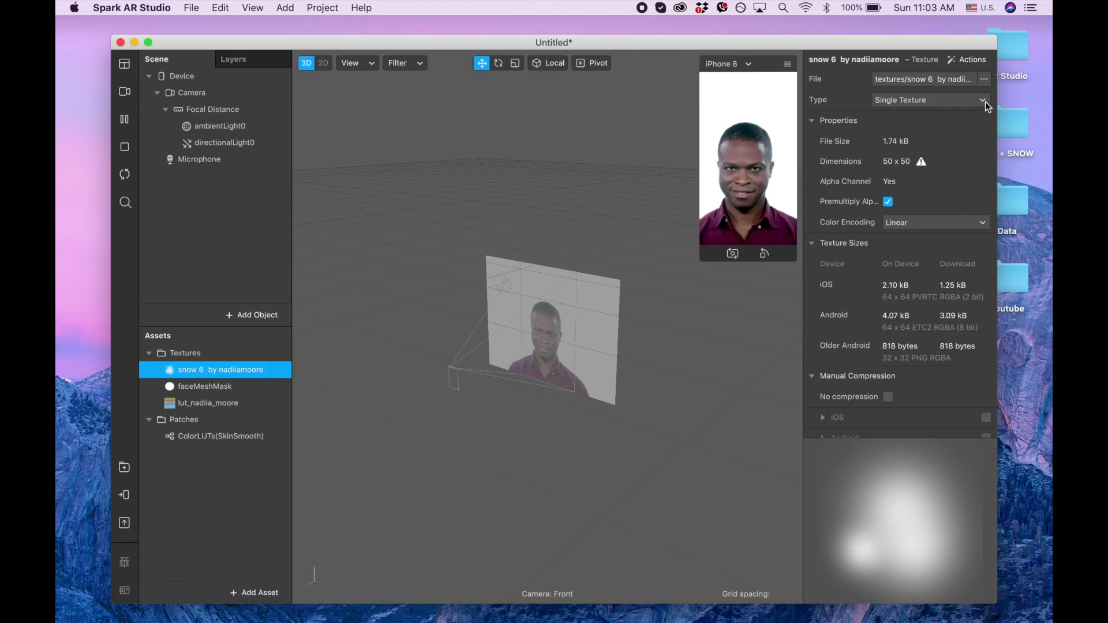
click(889, 397)
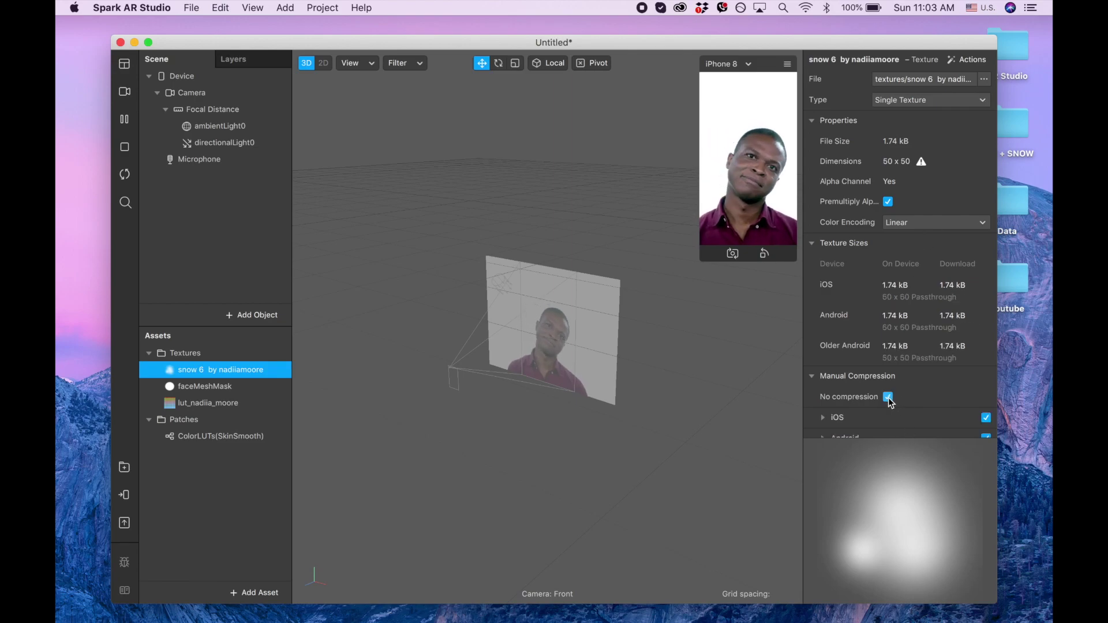
click(201, 390)
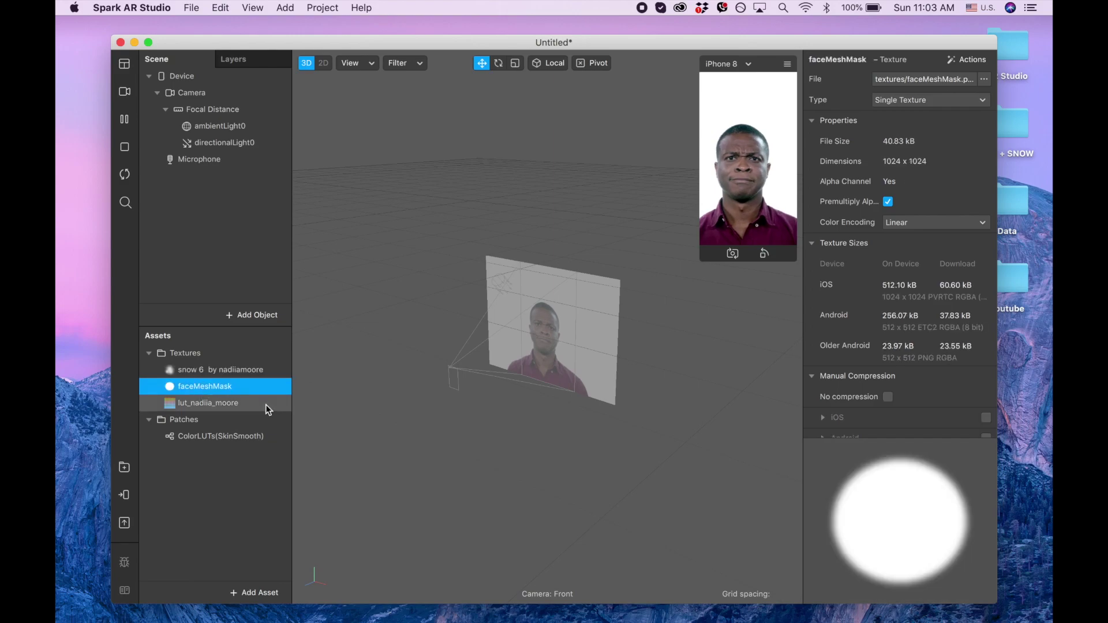
click(887, 397)
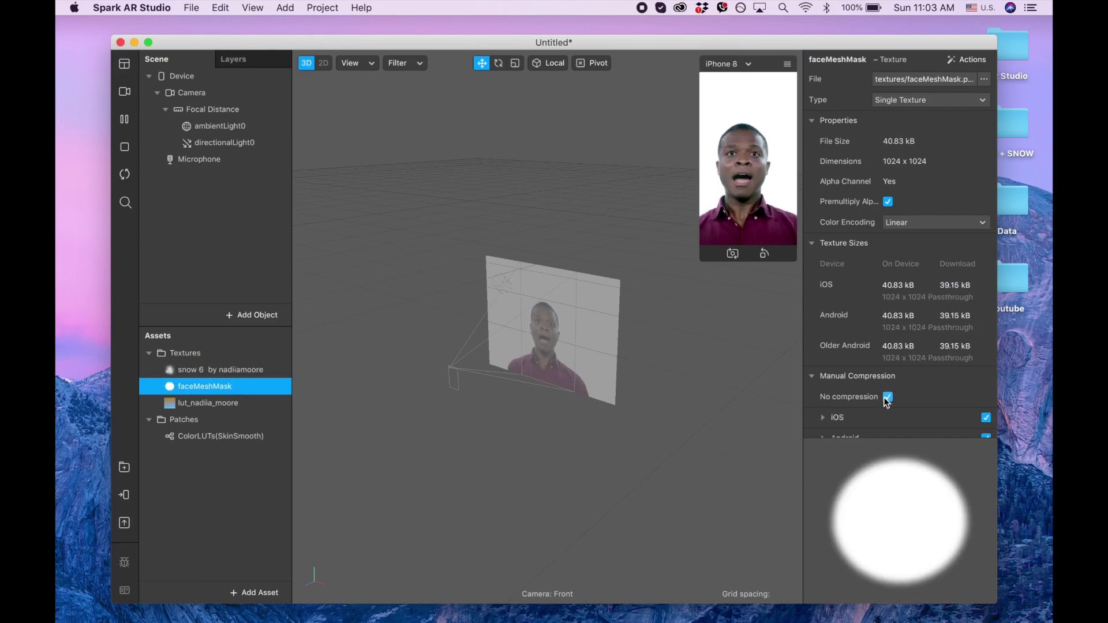
Step: Set lut_nadiia_moore to No compression with Filtering set to None
click(249, 407)
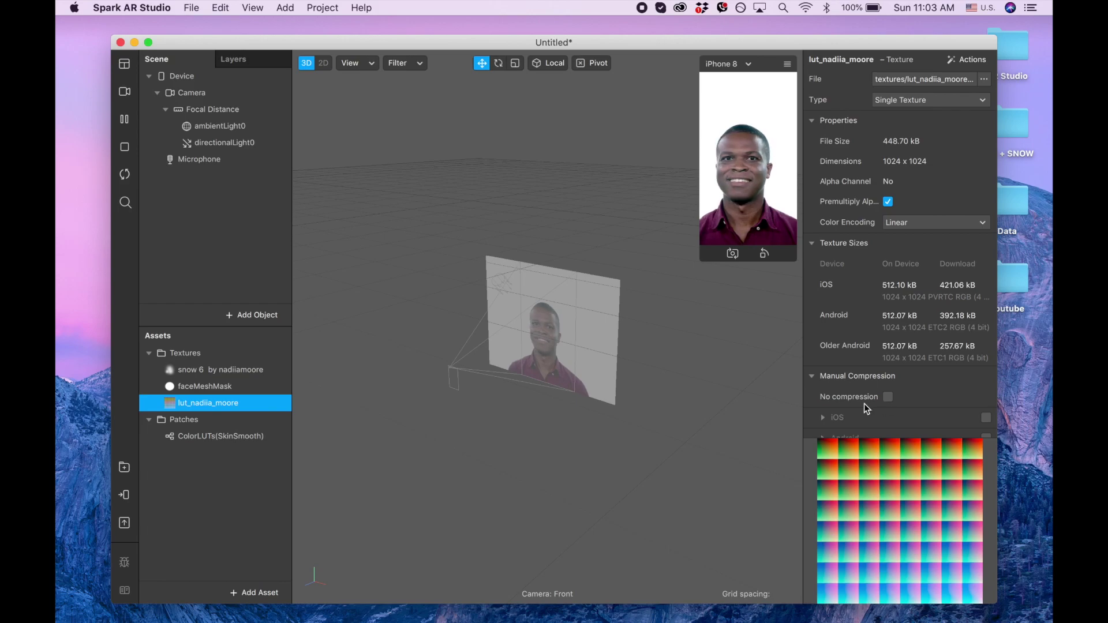
click(887, 397)
scroll(928, 372, down, 4)
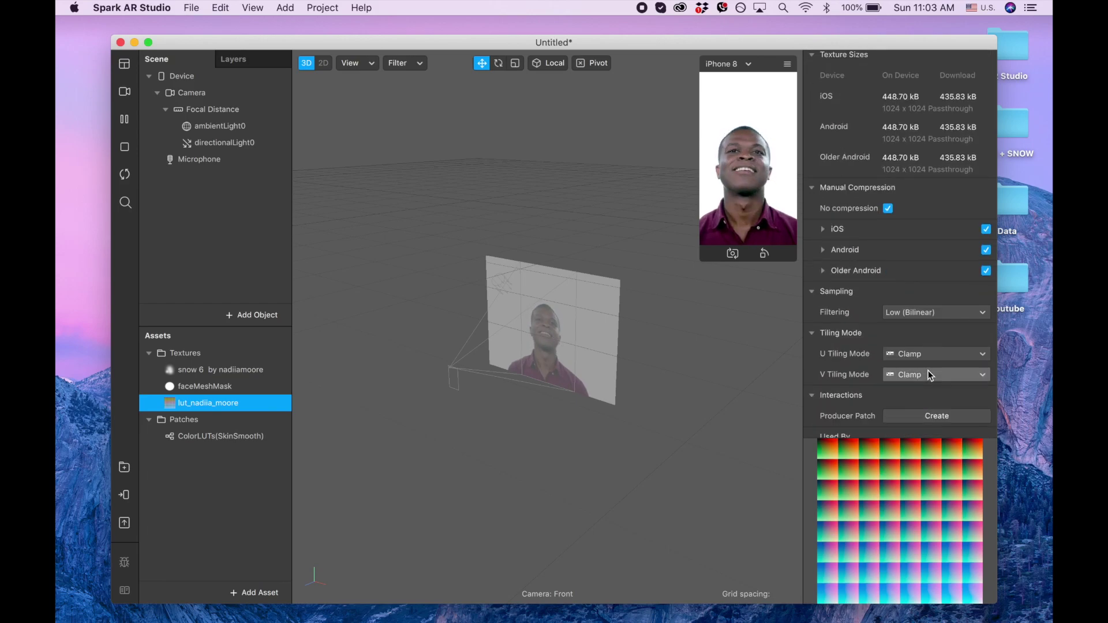
click(900, 304)
click(903, 307)
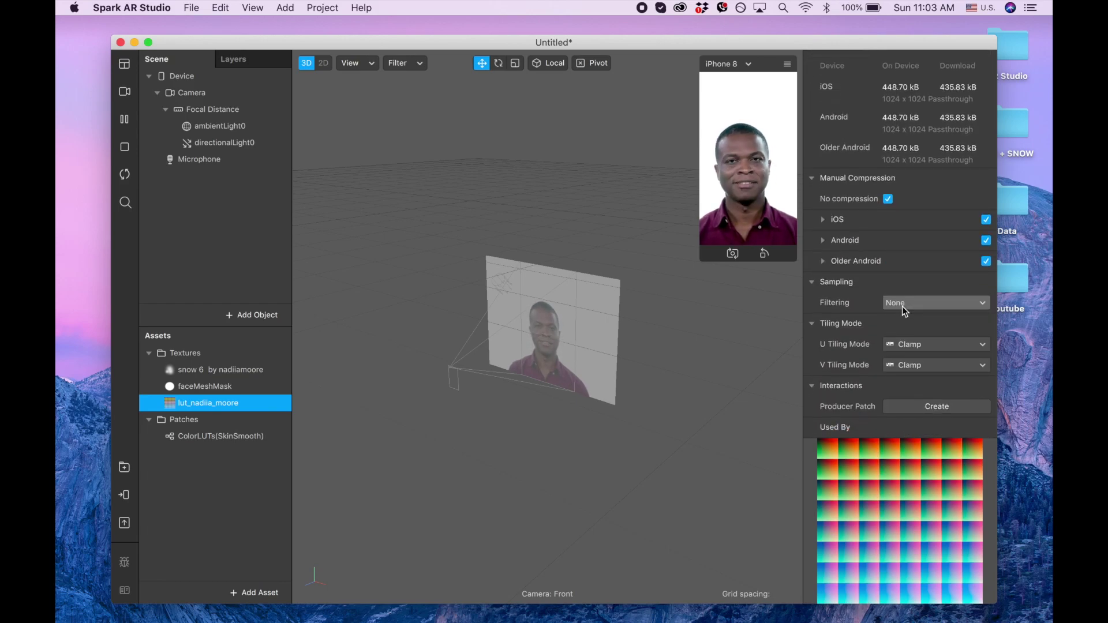
Step: Add a canvas rectangle and rename it bg
click(247, 319)
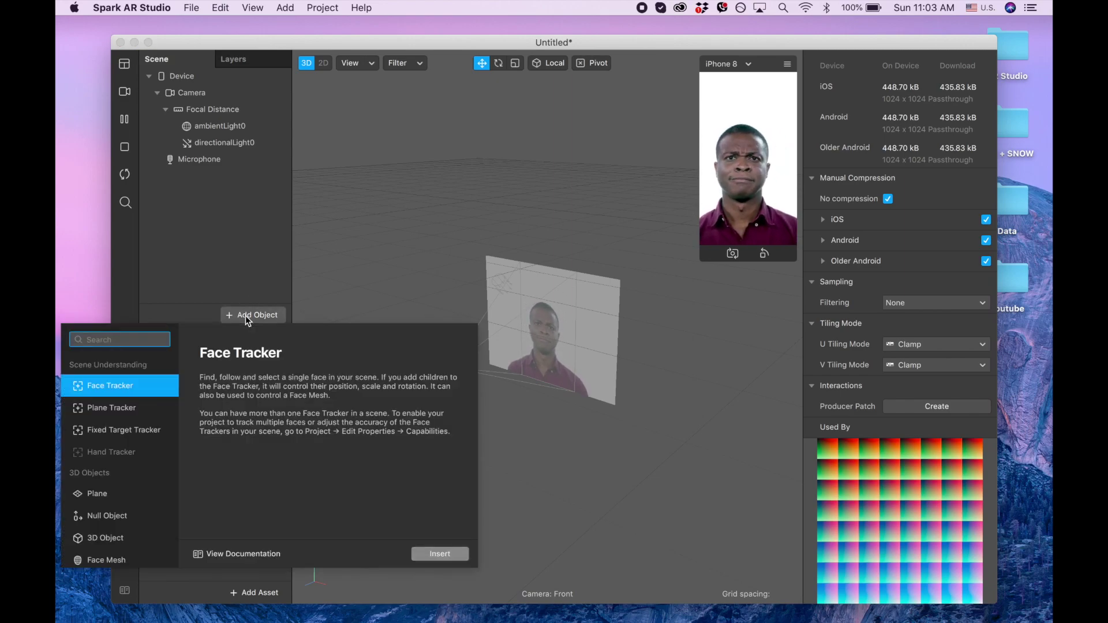
text(re)
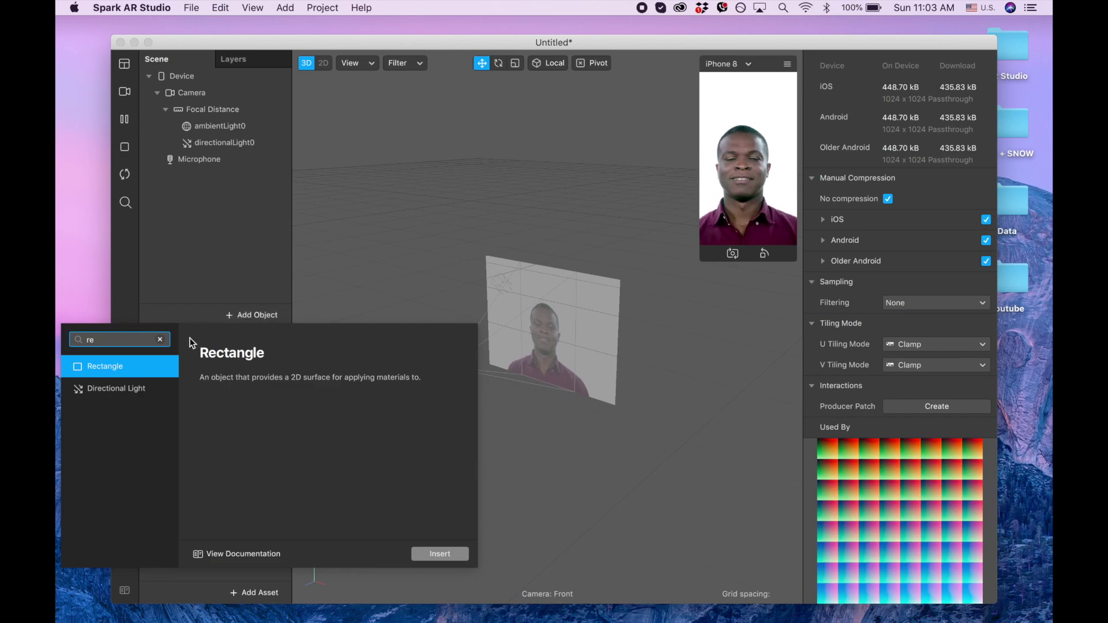
double_click(140, 366)
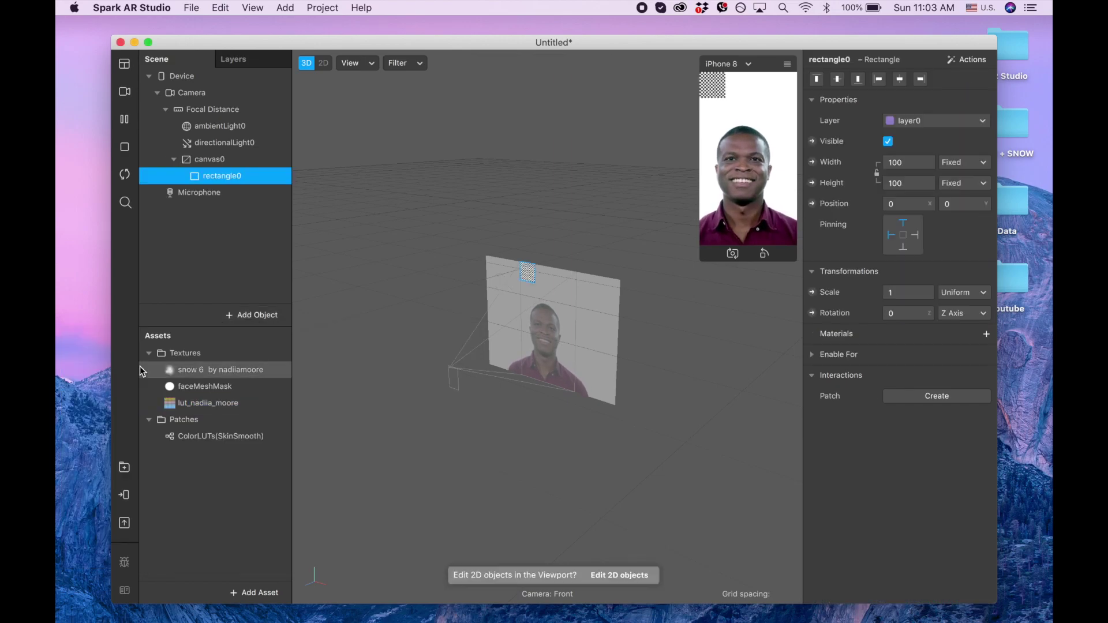
double_click(221, 178)
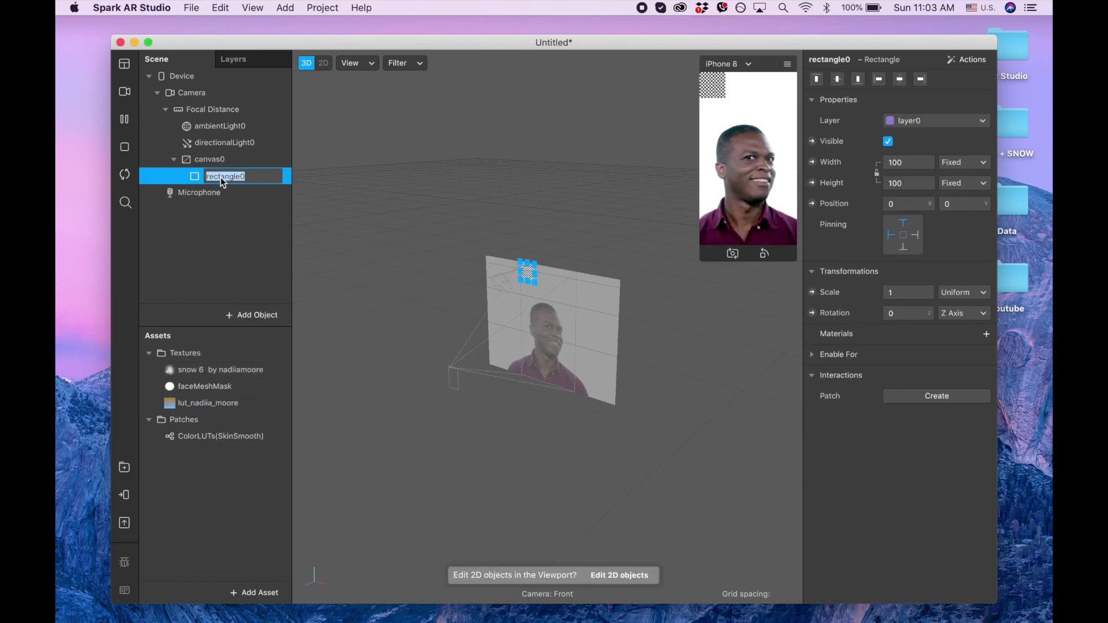
text(bg)
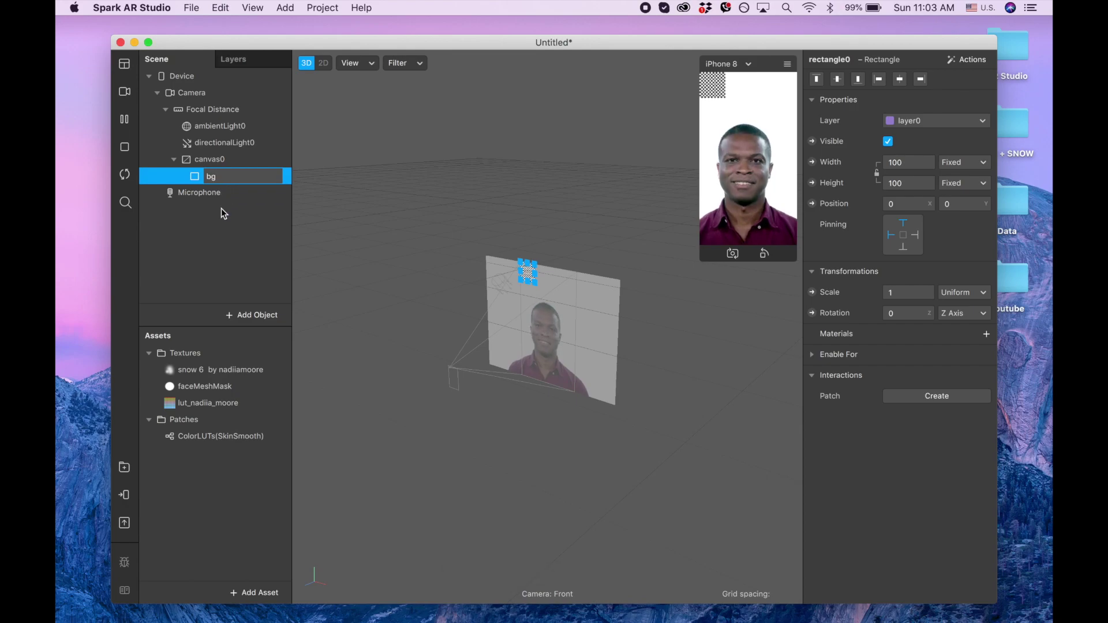
click(221, 209)
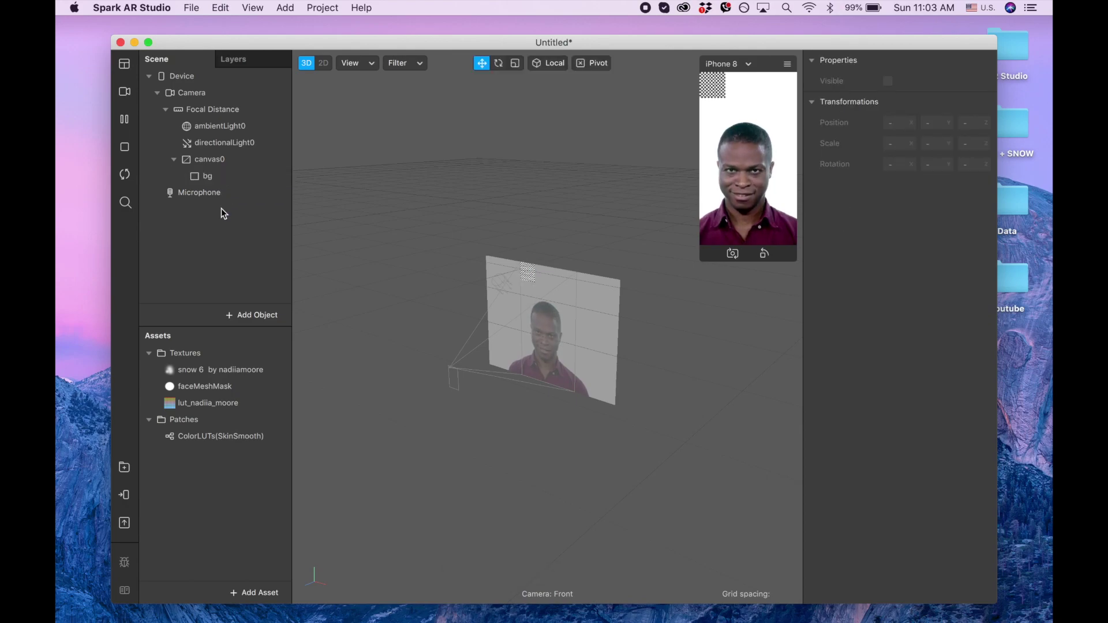
Step: Make the bg rectangle Fill Width and Fill Height of the canvas
click(227, 177)
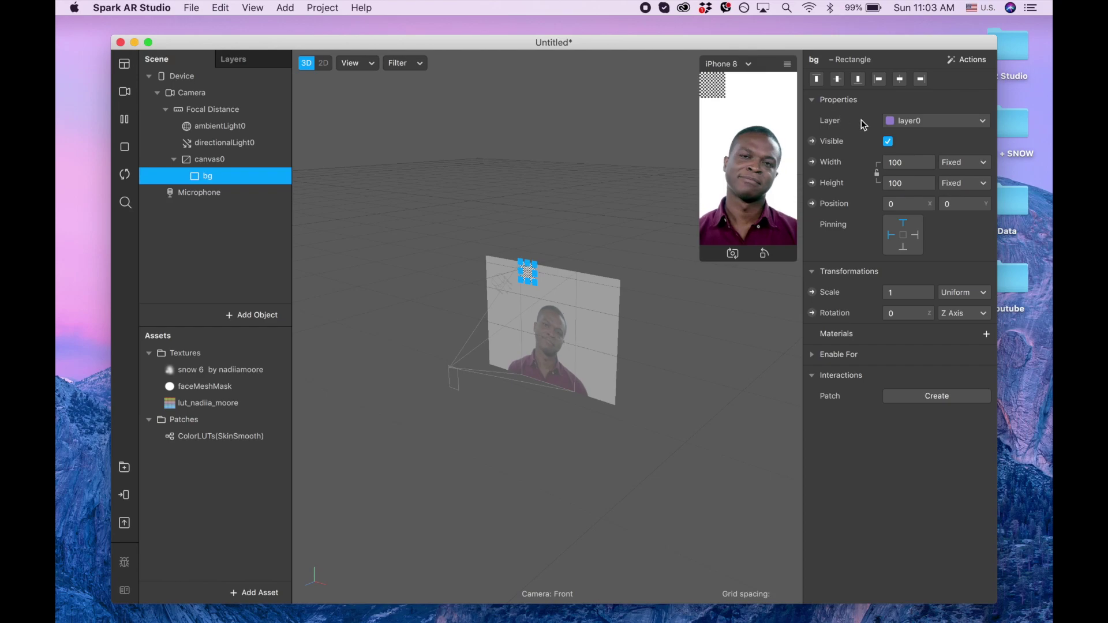
mouse_move(907, 163)
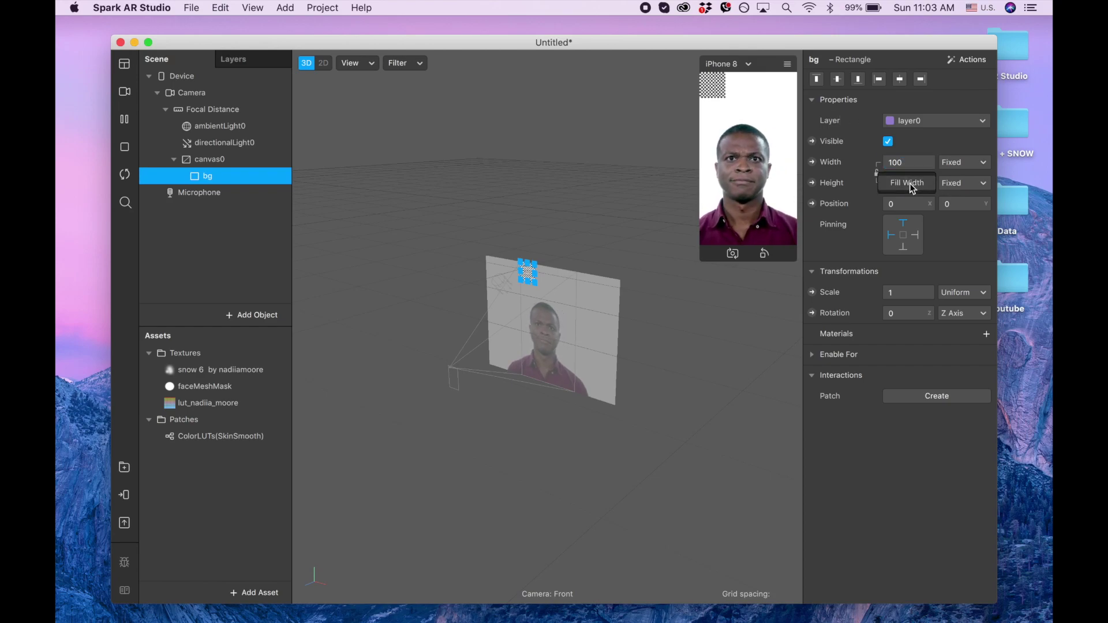
click(910, 182)
mouse_move(908, 183)
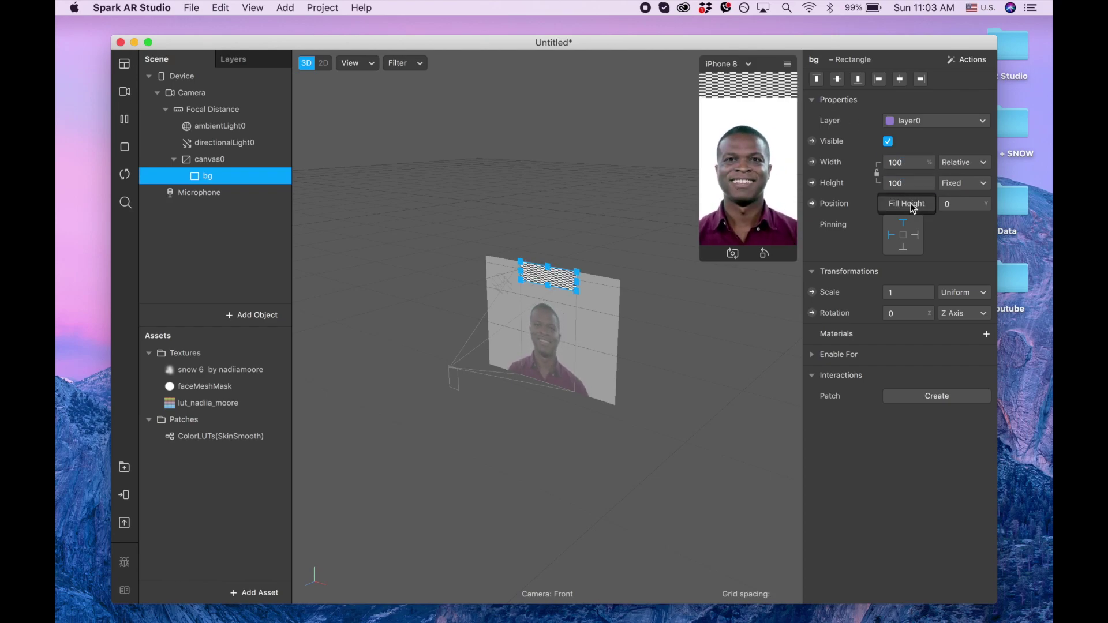
click(911, 203)
Step: Give bg a new material named bg using the Flat shader
click(986, 334)
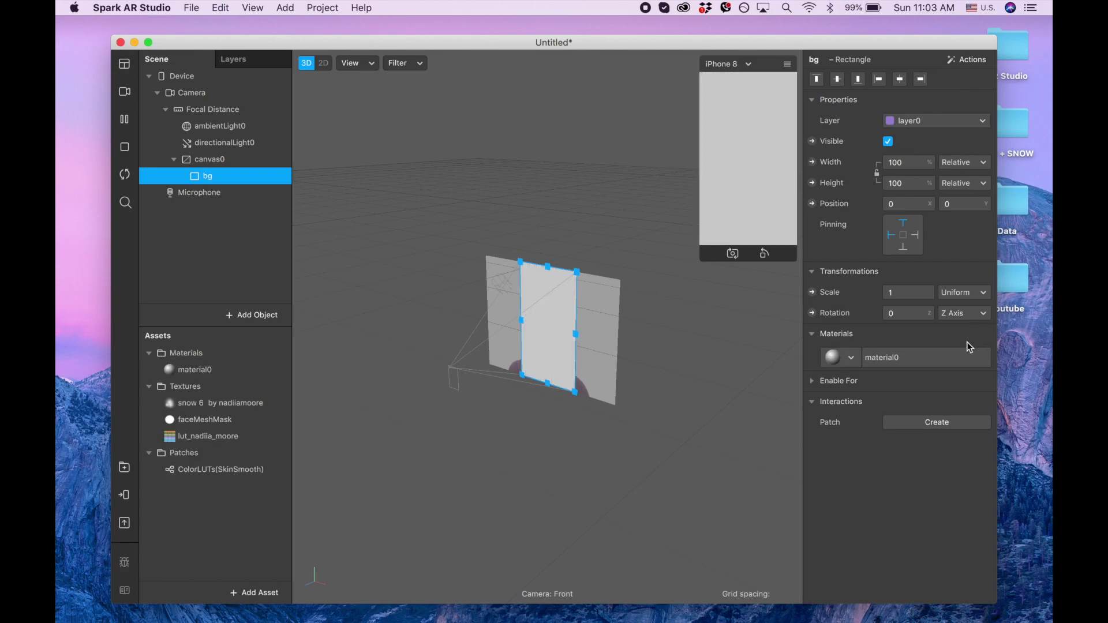
double_click(231, 374)
text(bg)
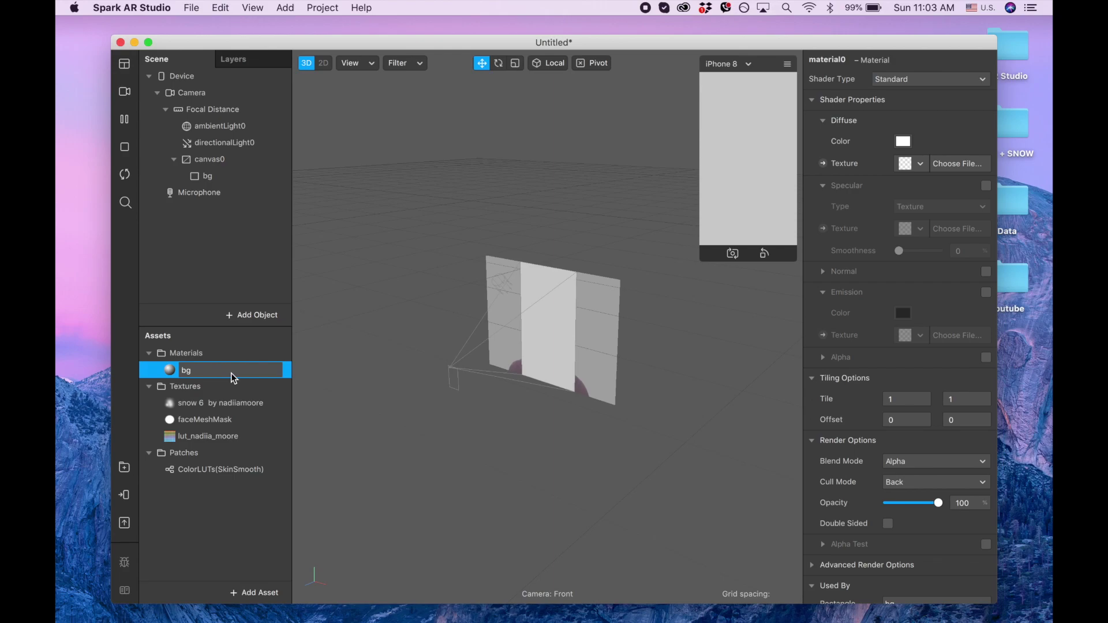
key(Return)
click(895, 78)
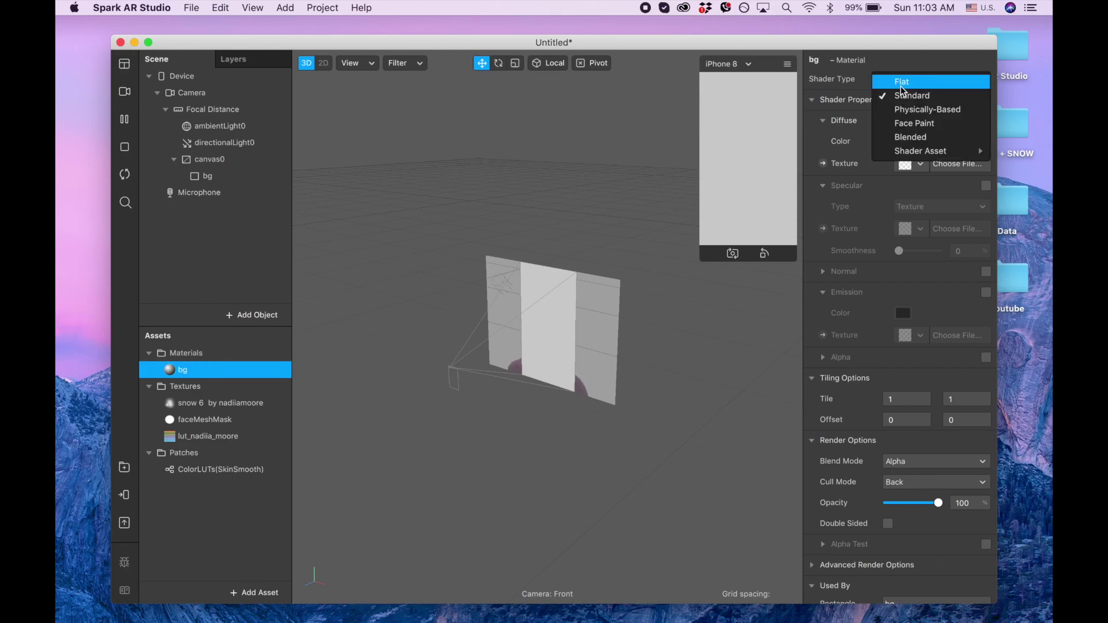
click(901, 84)
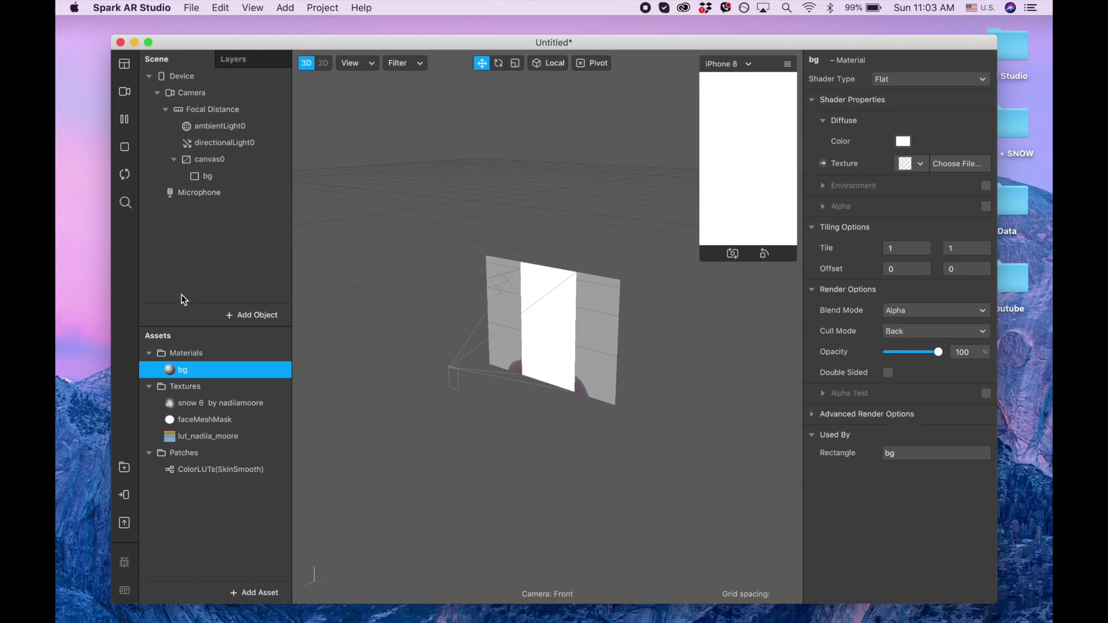
Step: Add a face mesh with its face tracker and create a new material for it
click(241, 313)
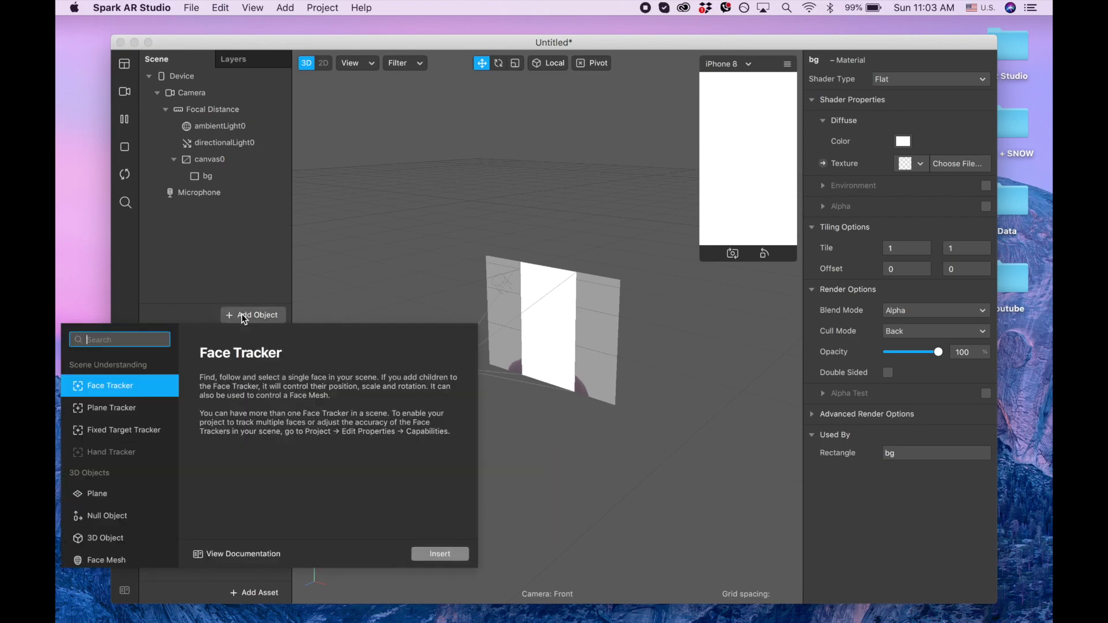
text(mes)
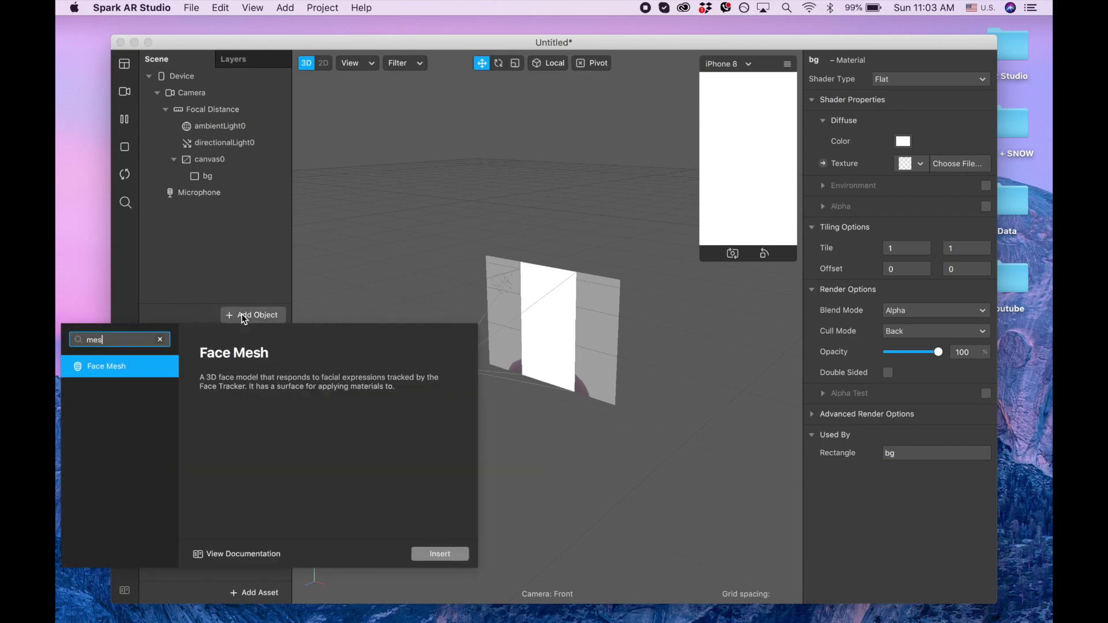
text(h)
double_click(107, 367)
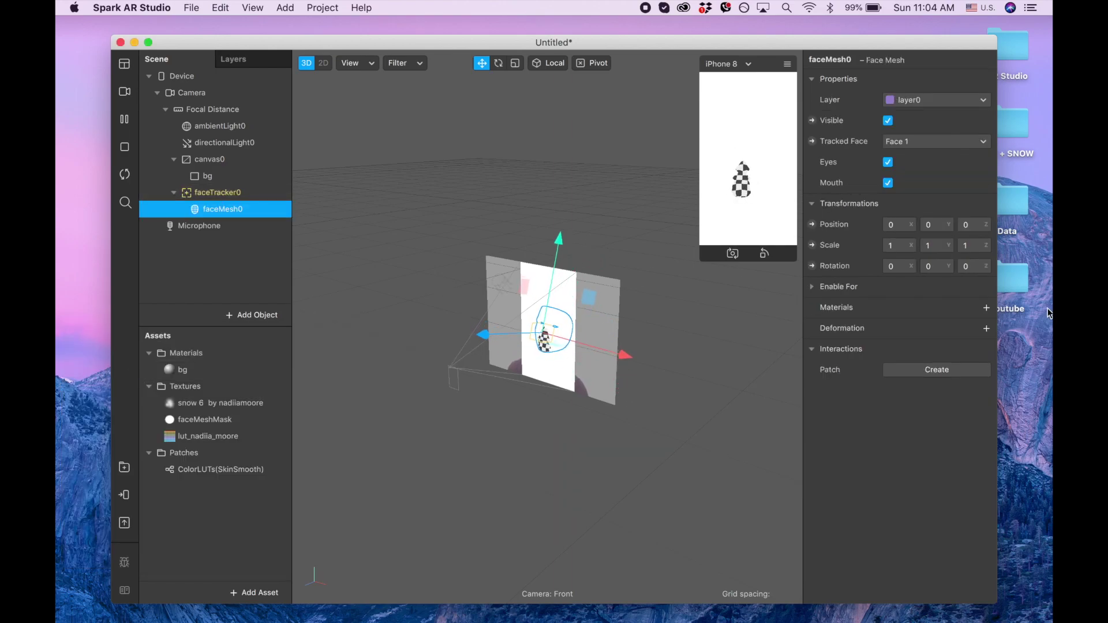
click(985, 308)
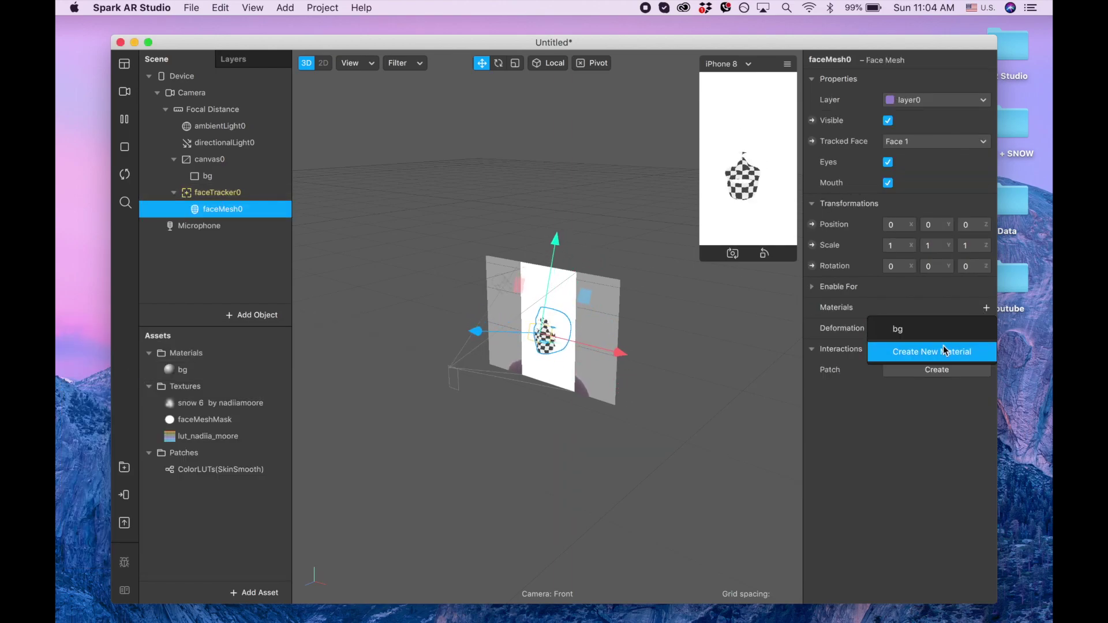
click(938, 352)
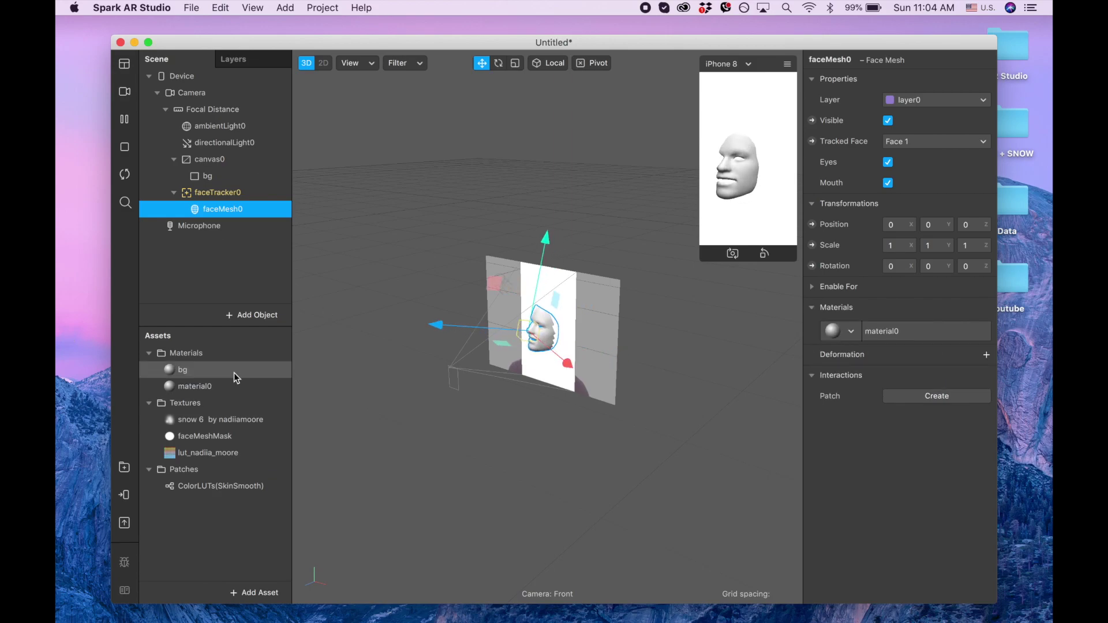
Step: Rename the new material retouch and set its shader to Retouching
click(225, 387)
click(225, 387)
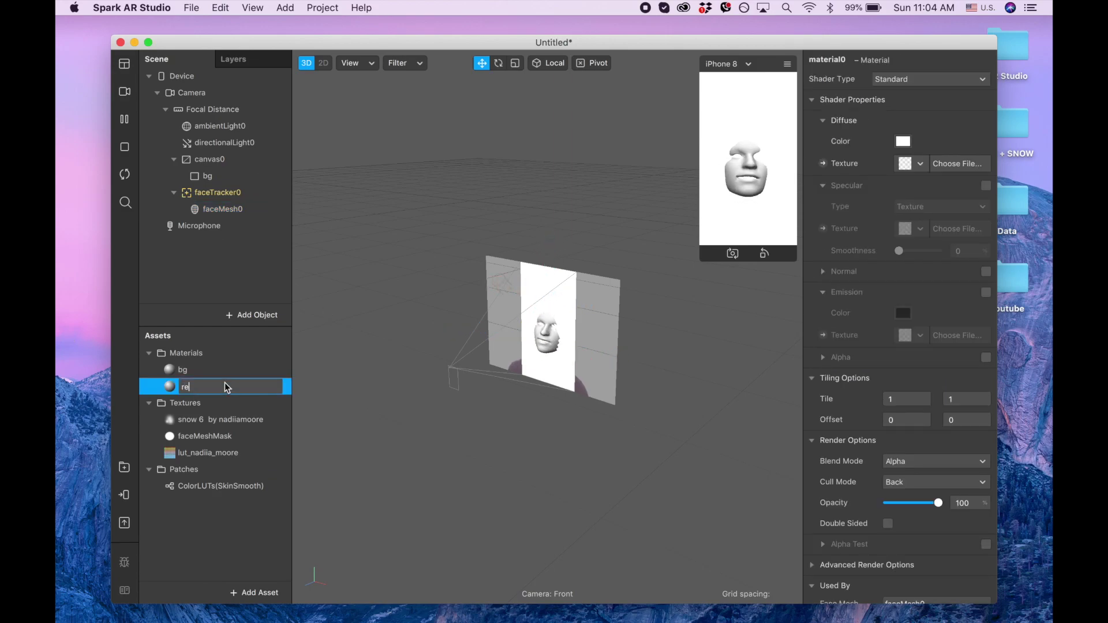
text(retouch)
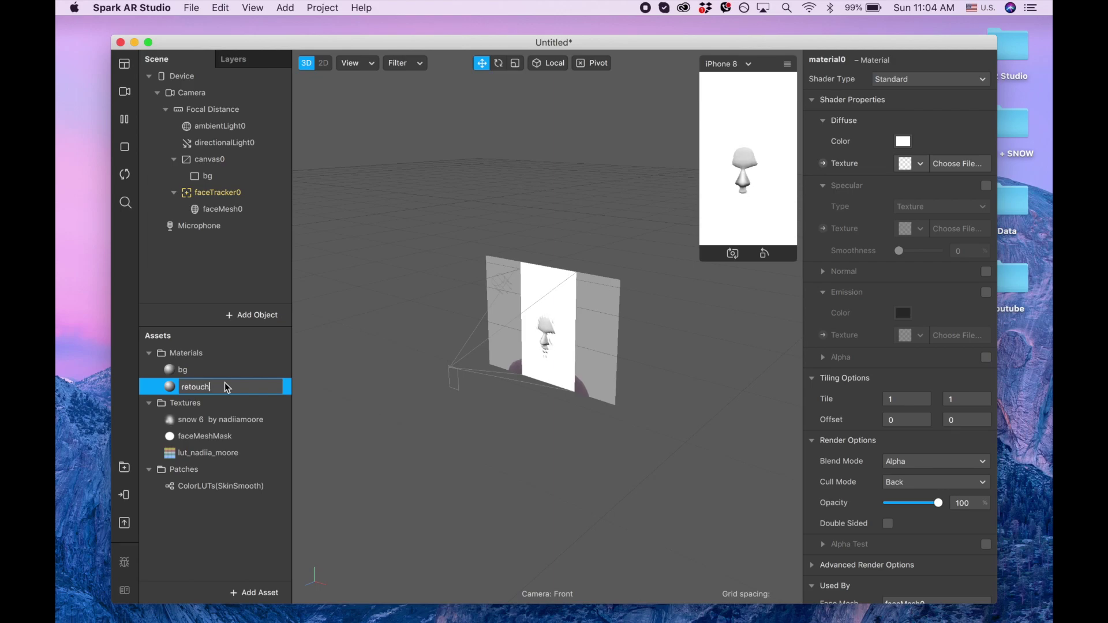
click(255, 352)
click(223, 386)
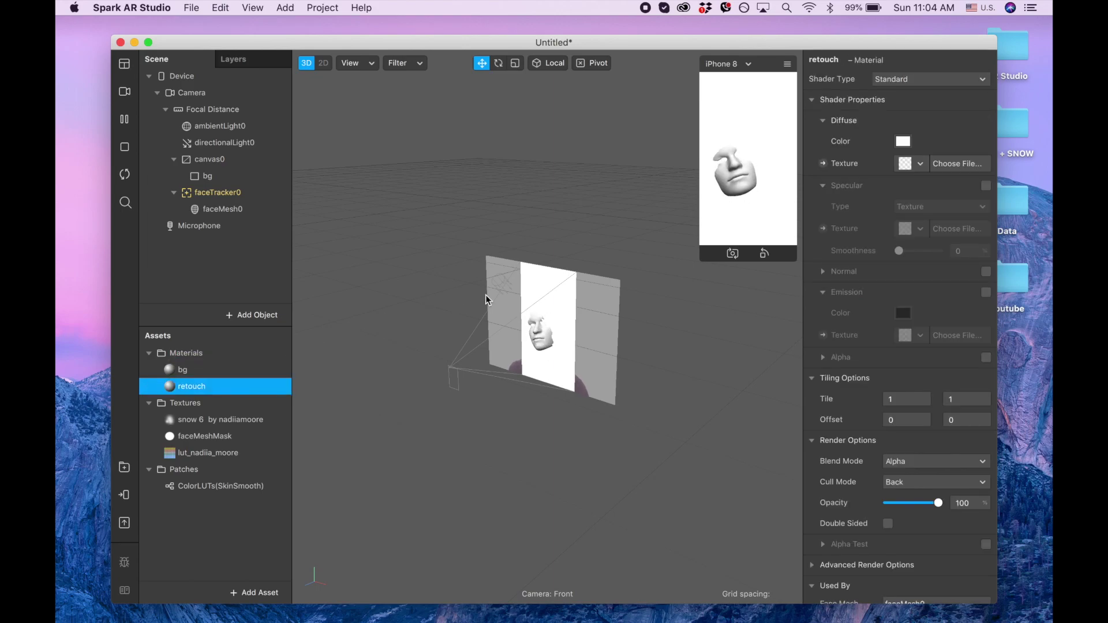
click(930, 77)
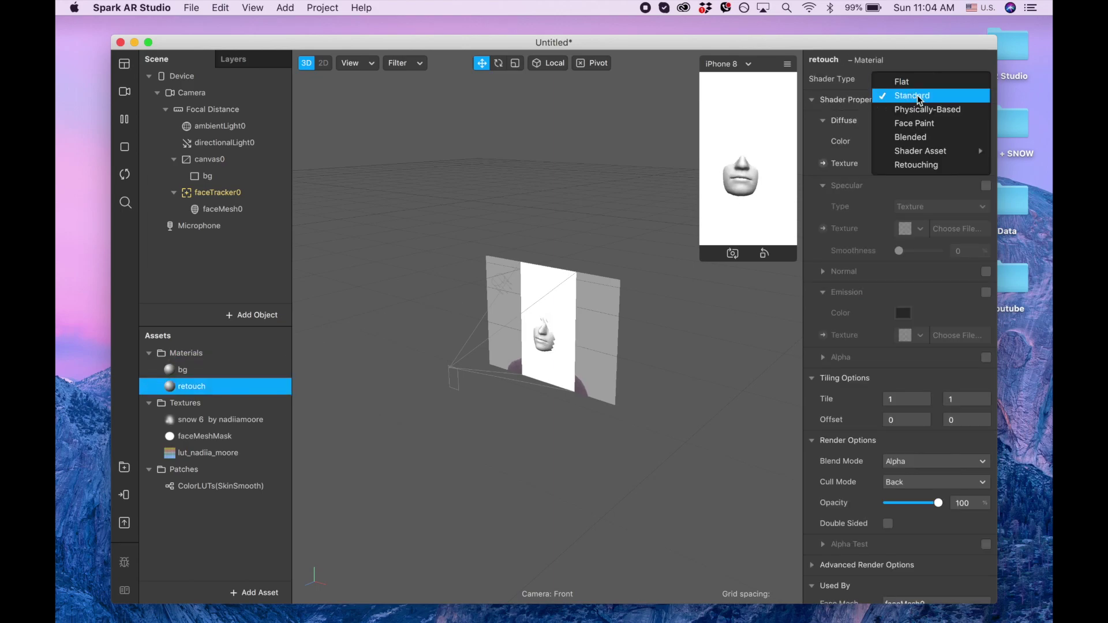
click(916, 165)
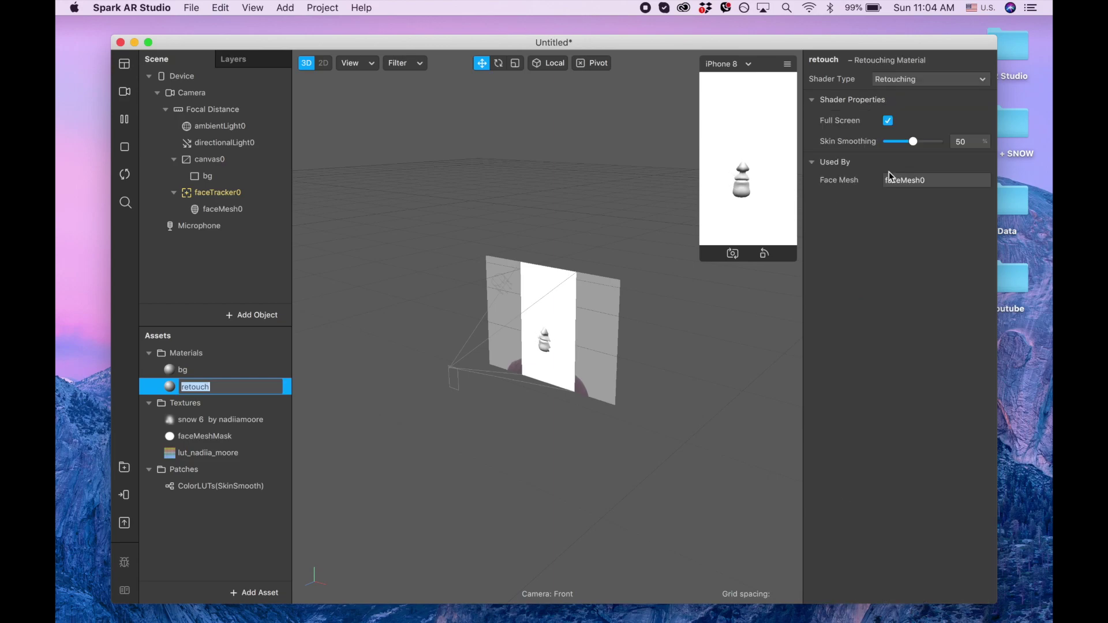
Step: Rename faceMesh0 to retouch
click(223, 195)
double_click(227, 211)
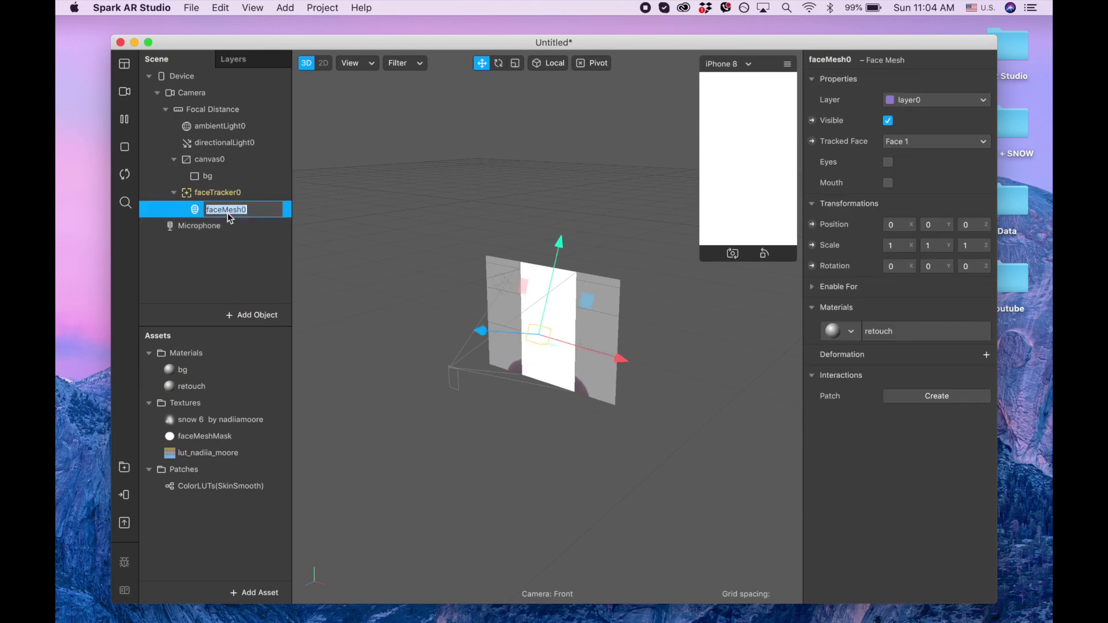
text(retouc)
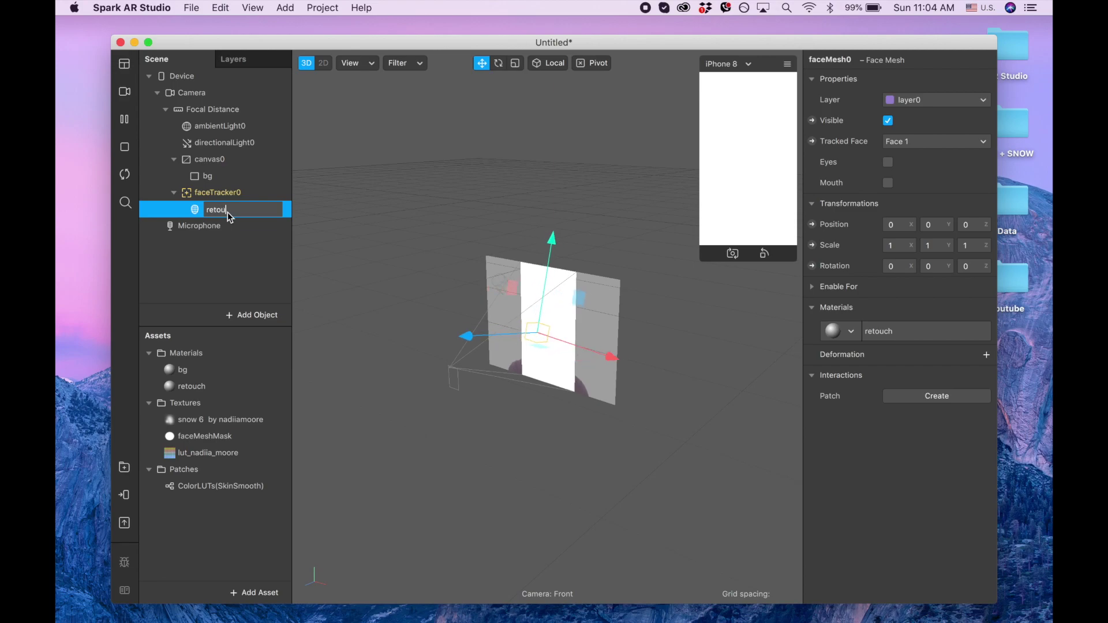
text(h)
key(Return)
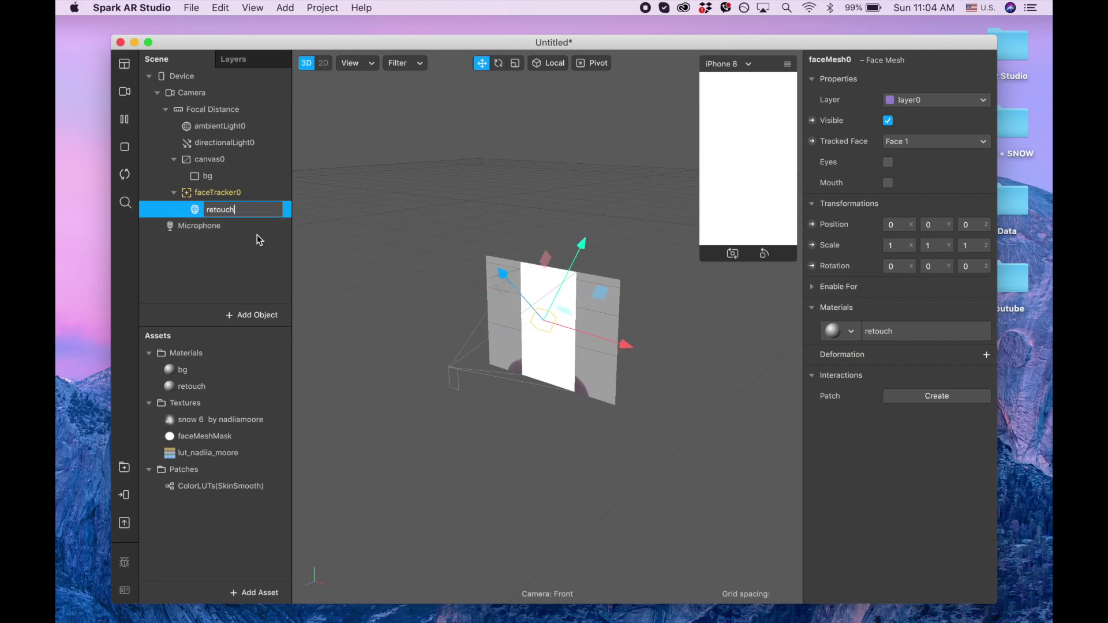
click(209, 195)
Step: Add a second face mesh under faceTracker0 and name it face lut
click(213, 192)
right_click(213, 191)
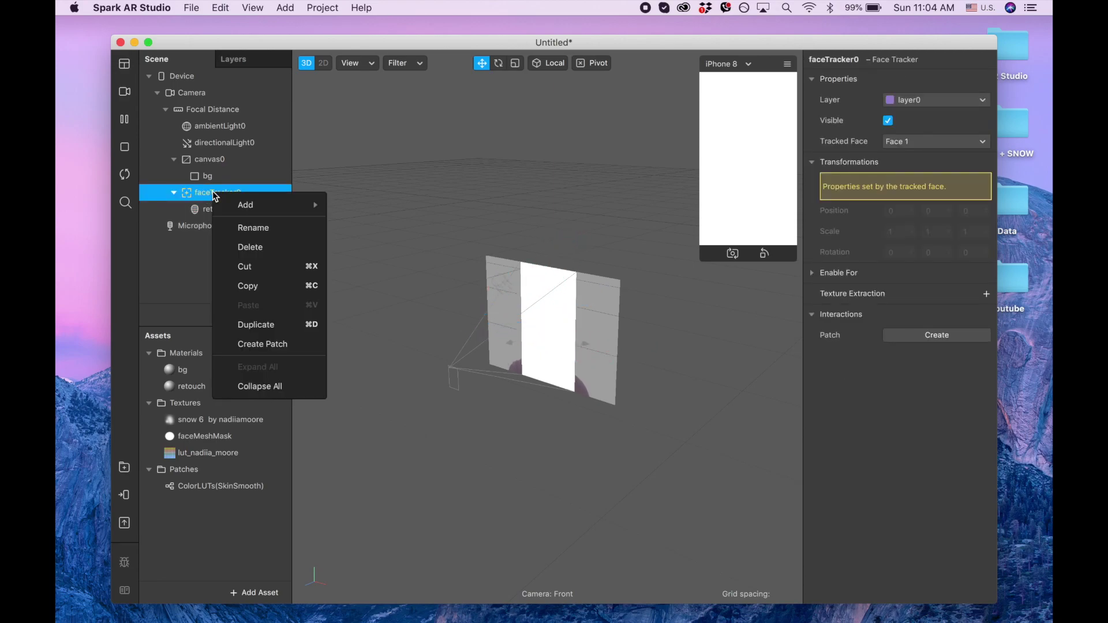
mouse_move(287, 209)
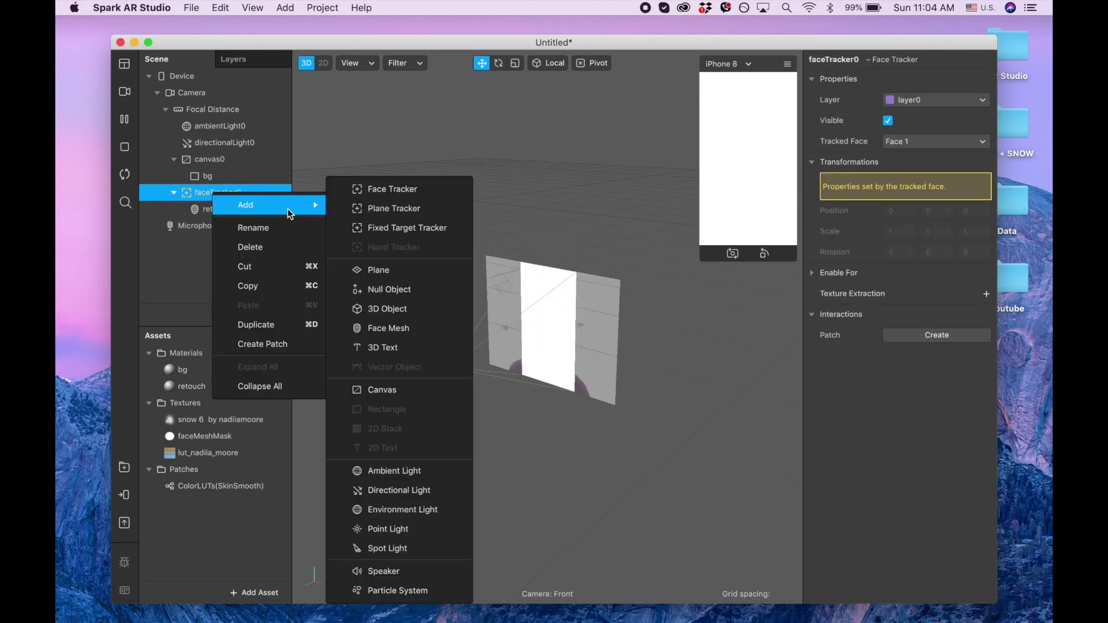
click(421, 330)
double_click(229, 225)
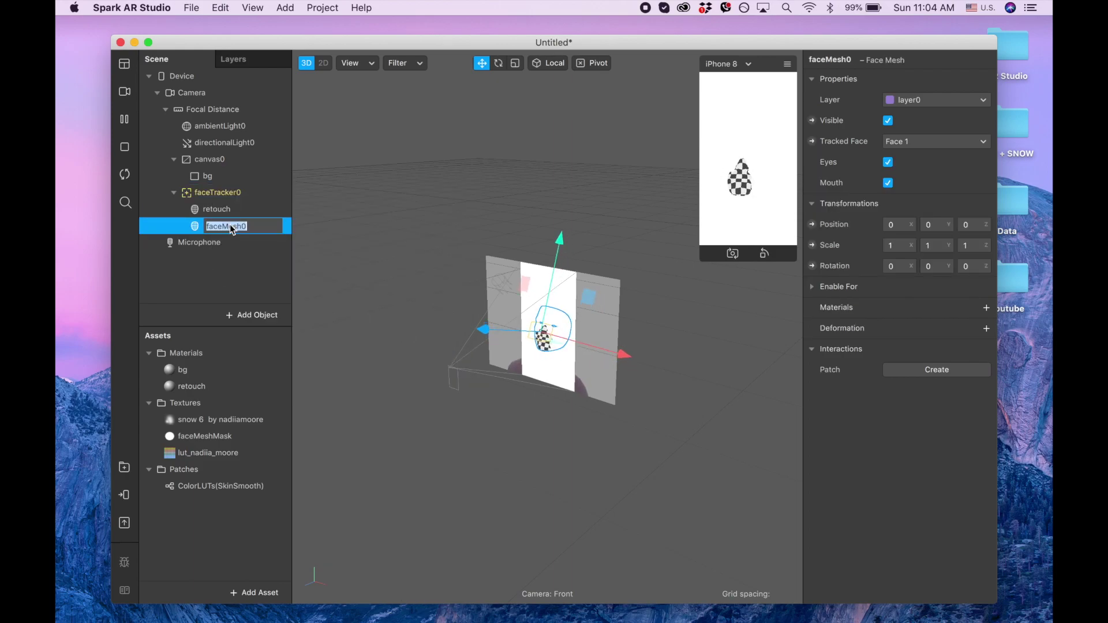
text(face )
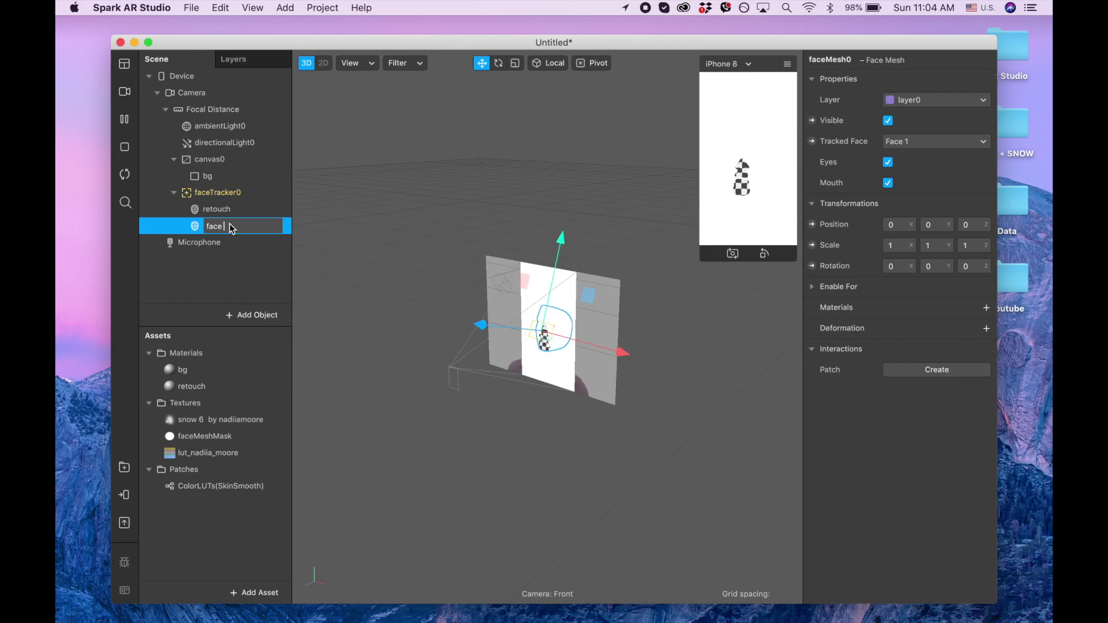
text(lut)
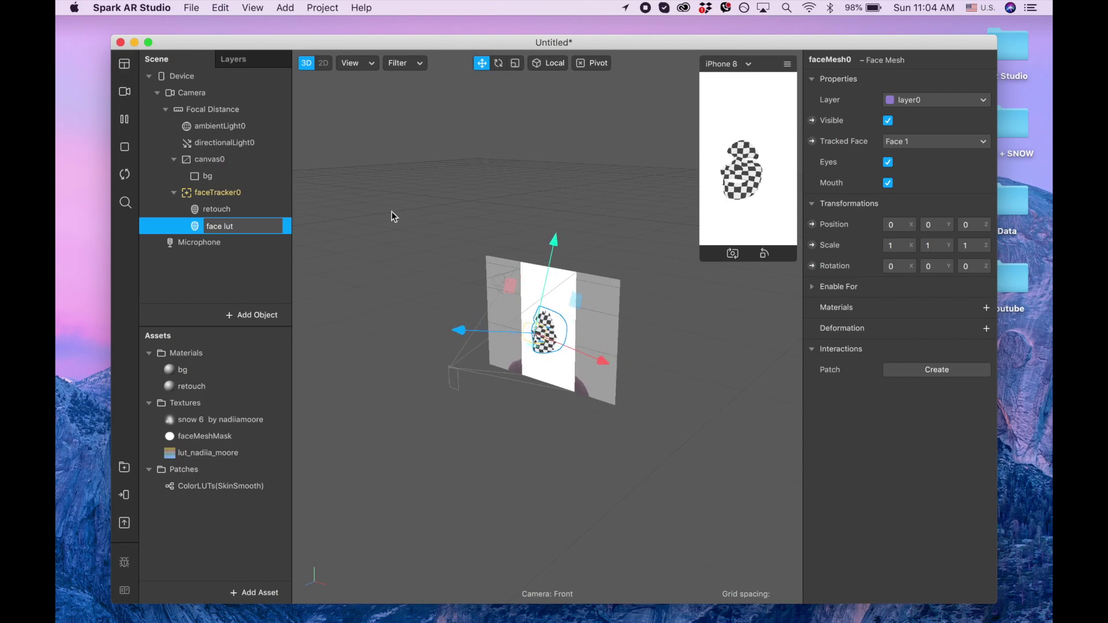
key(Return)
click(234, 210)
click(233, 227)
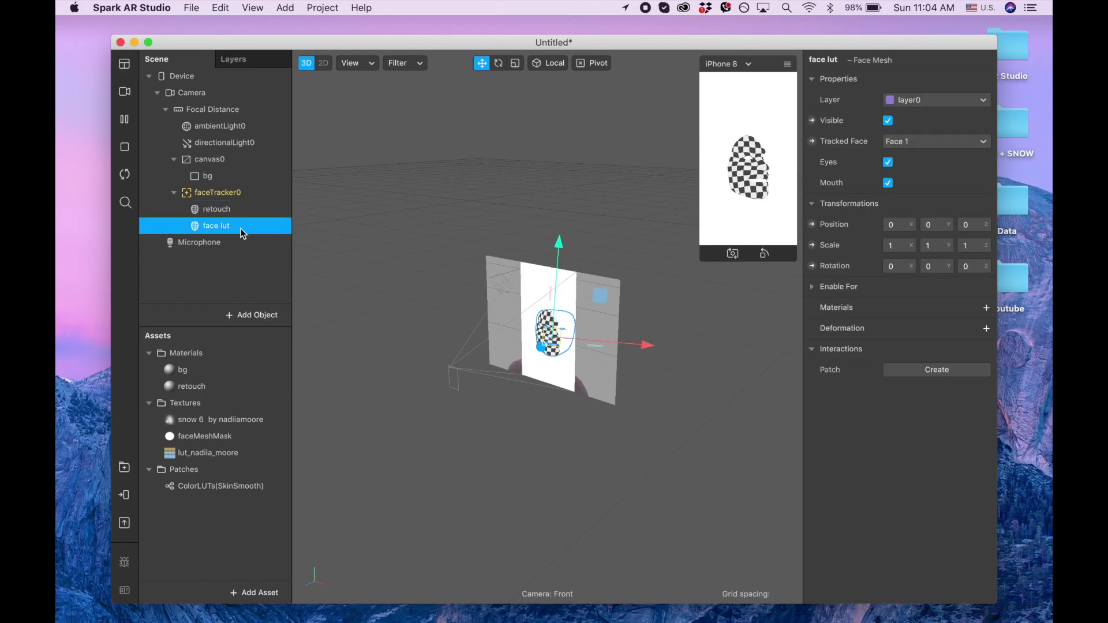
Step: Give face lut a new Flat-shaded material also named face lut
click(986, 307)
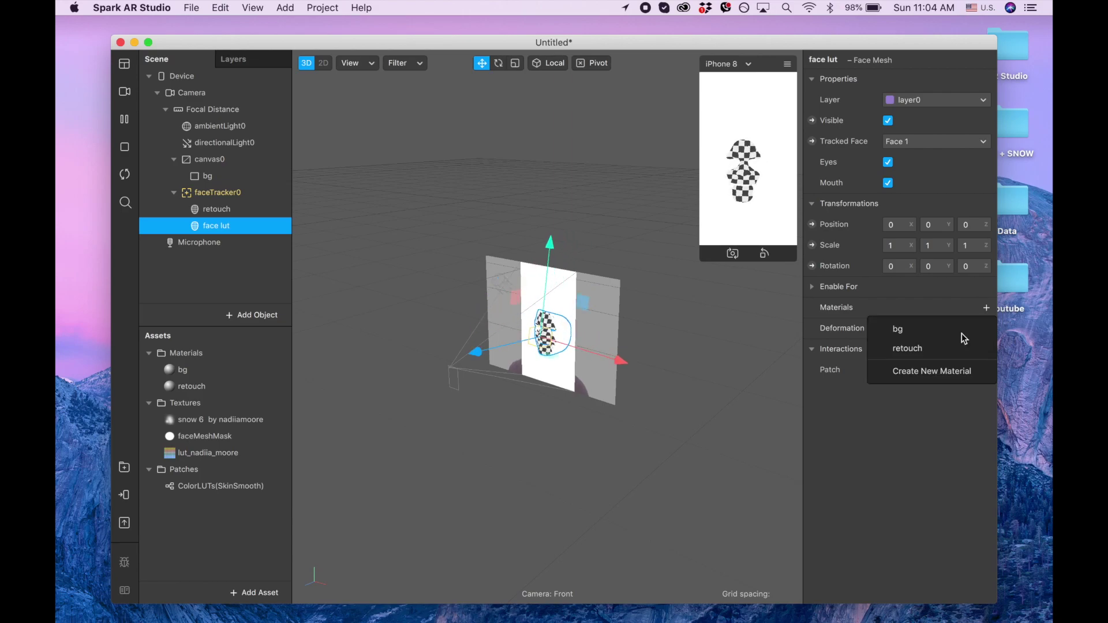
click(927, 379)
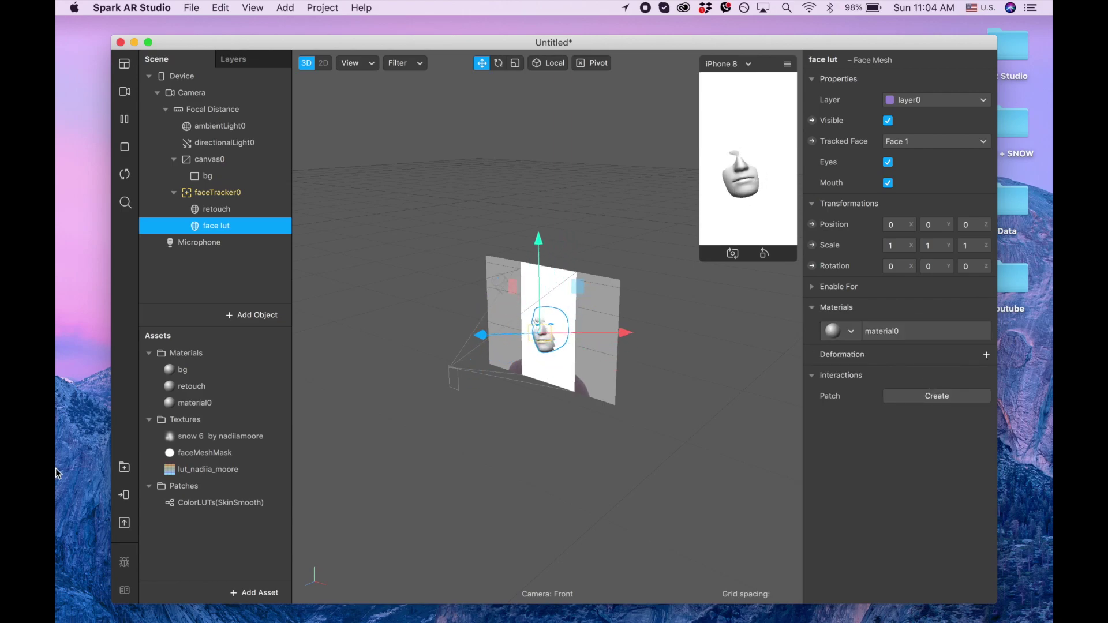
double_click(198, 402)
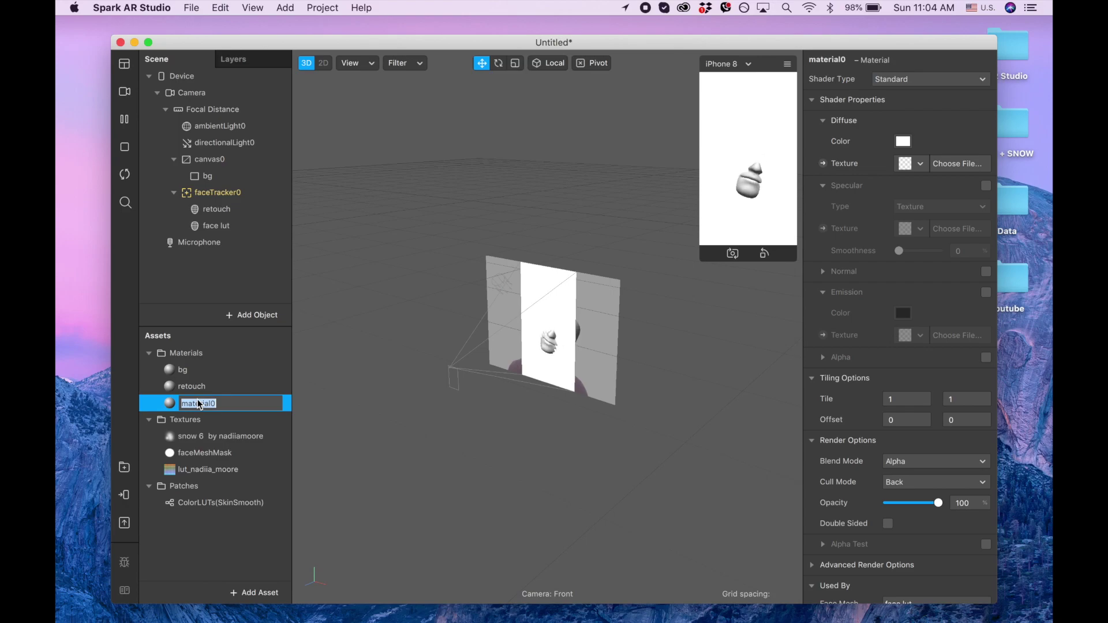
text(face lut)
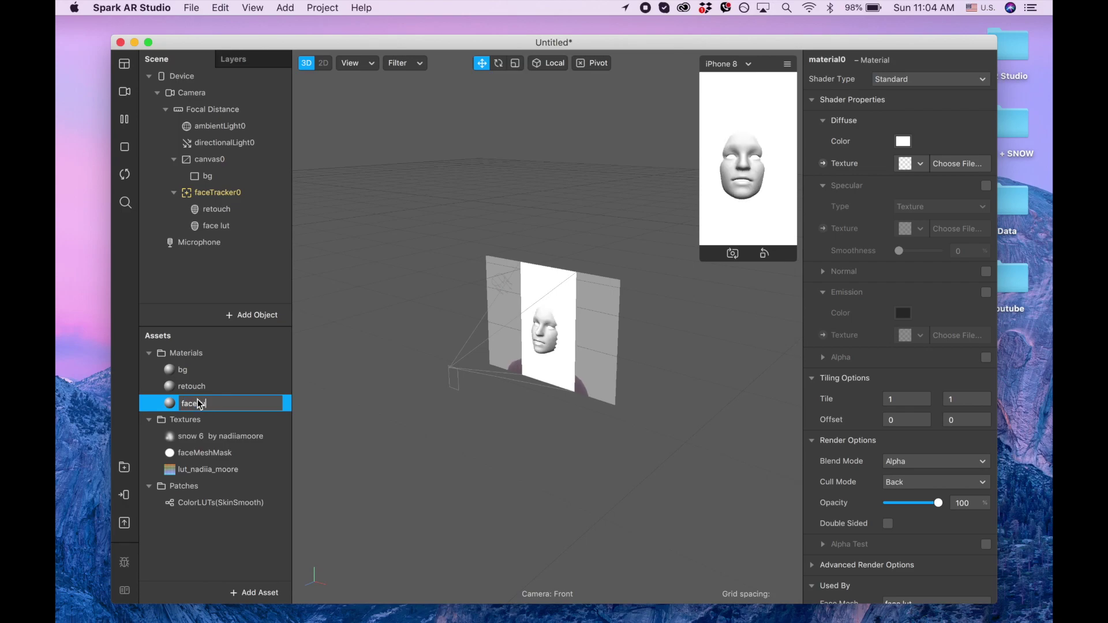
click(229, 369)
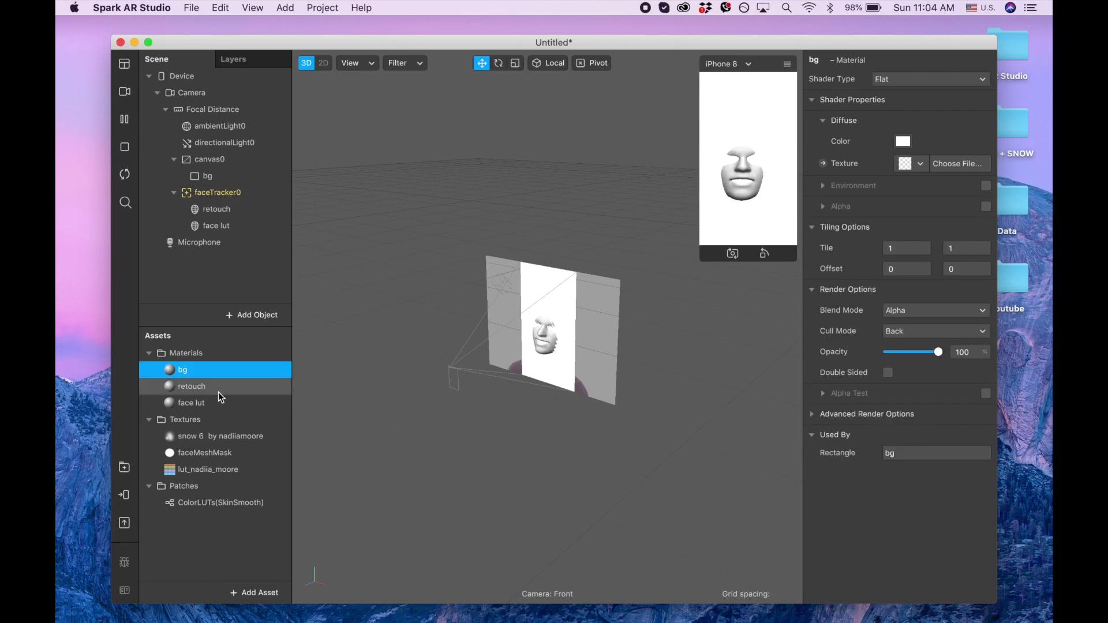
click(213, 402)
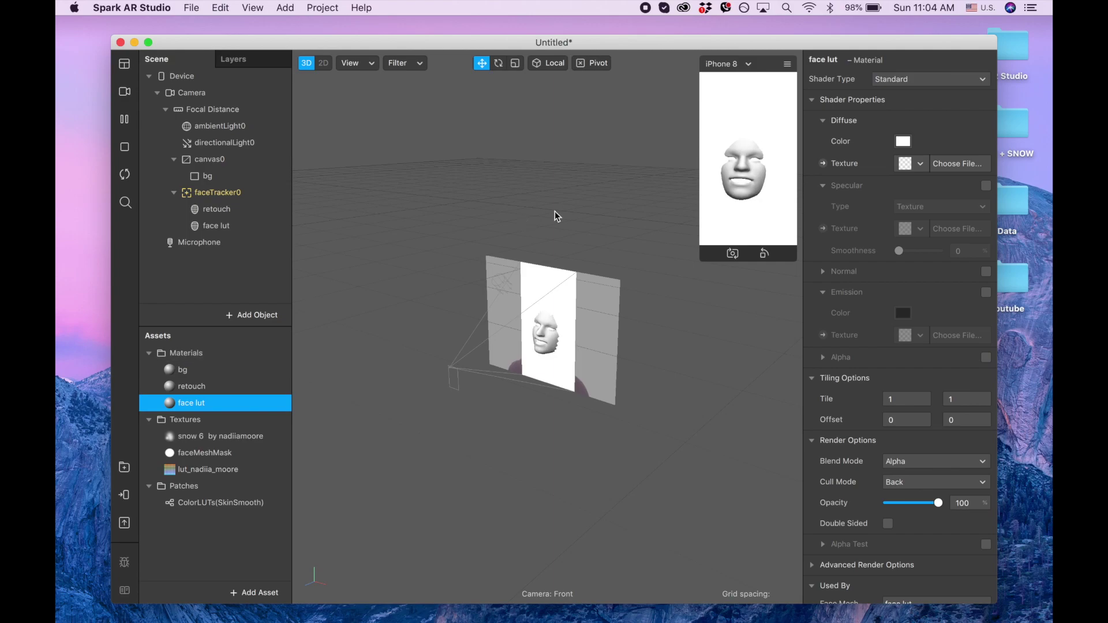
click(927, 81)
click(926, 81)
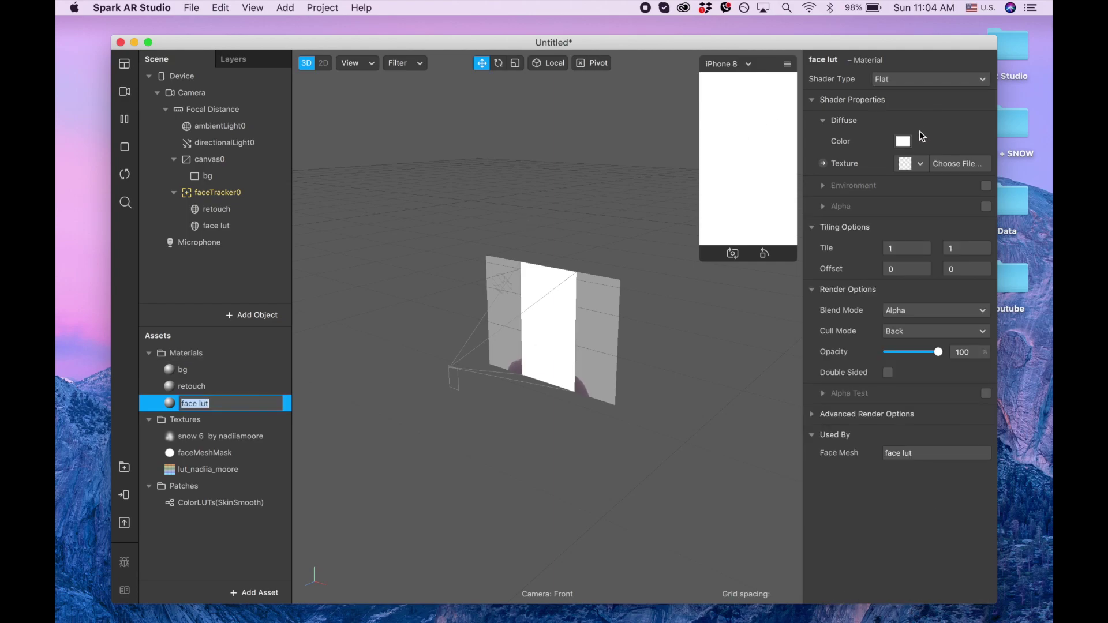
key(Return)
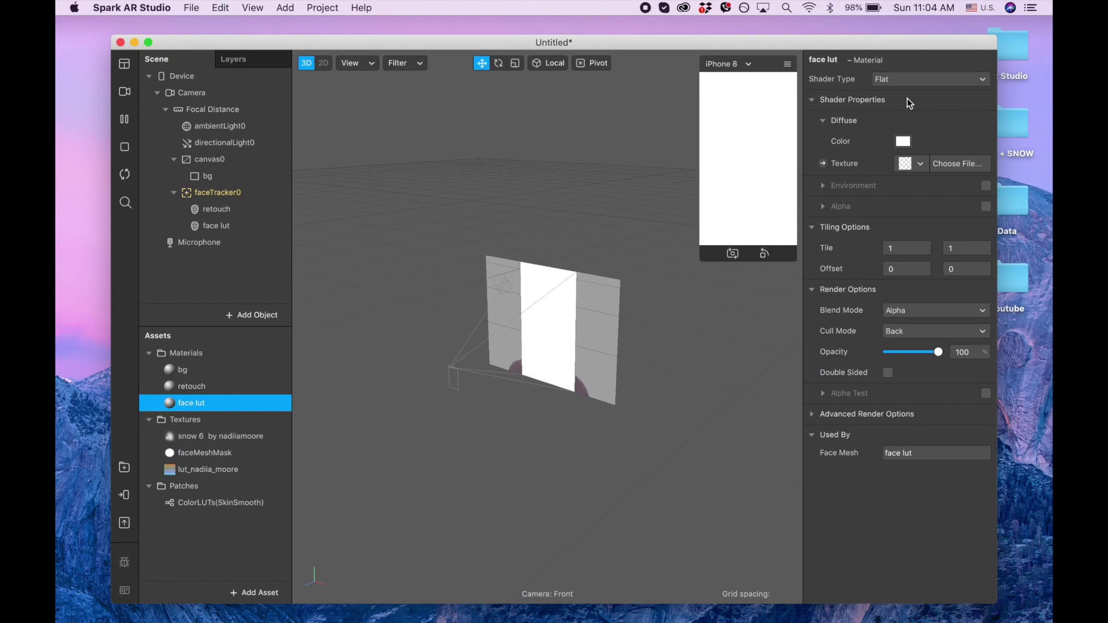
Step: Show and enlarge the Patch Editor, then drop the ColorLUTs(SkinSmooth) asset into it
click(253, 8)
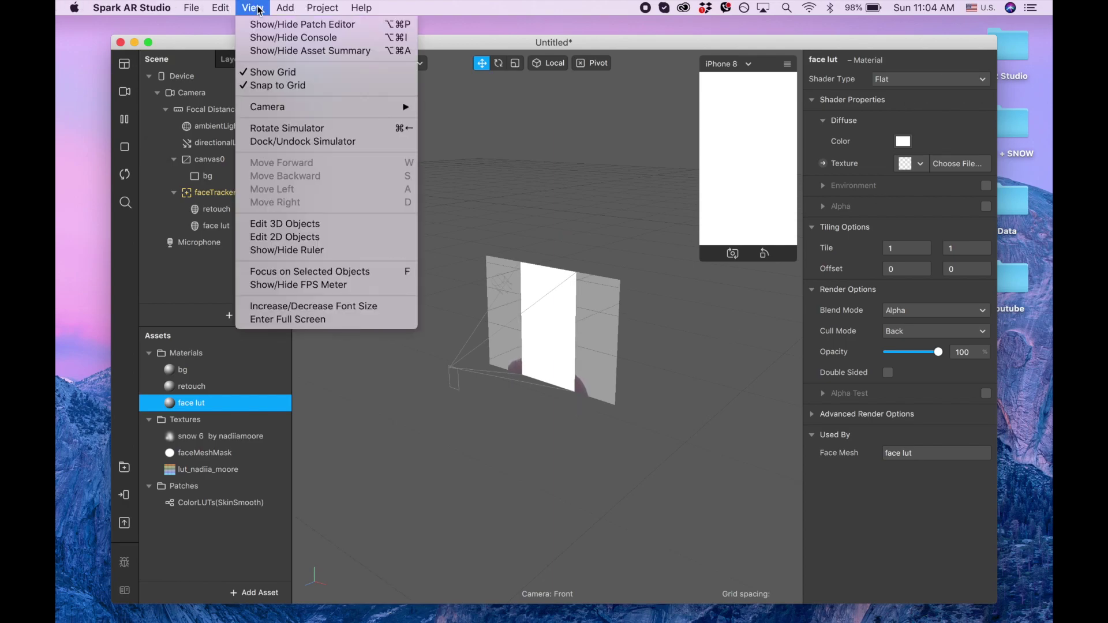
click(265, 26)
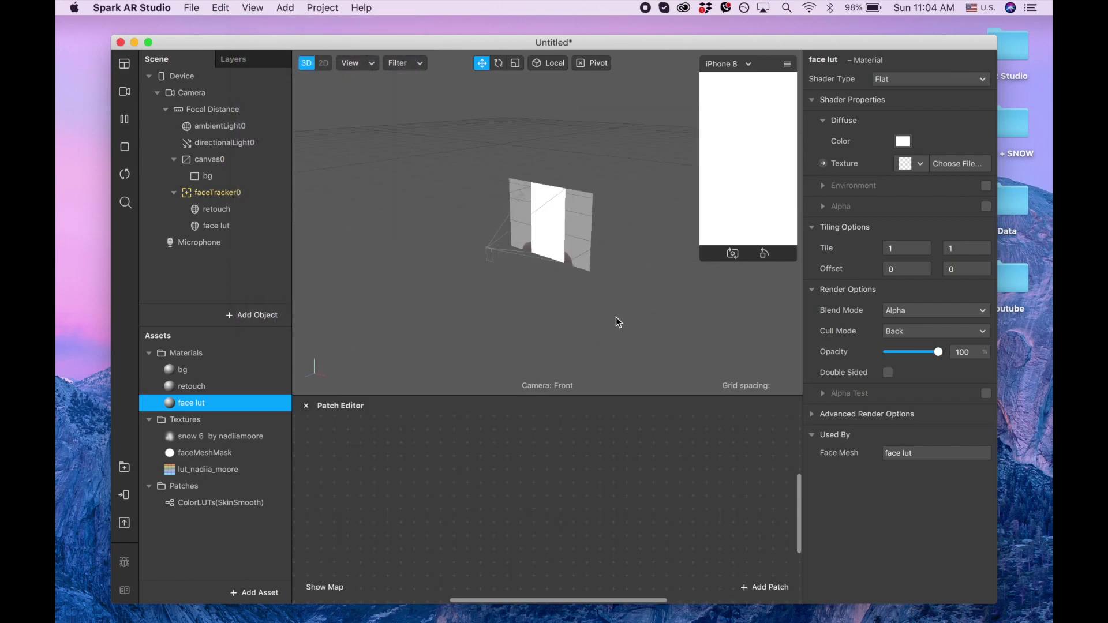
drag(560, 396, 548, 190)
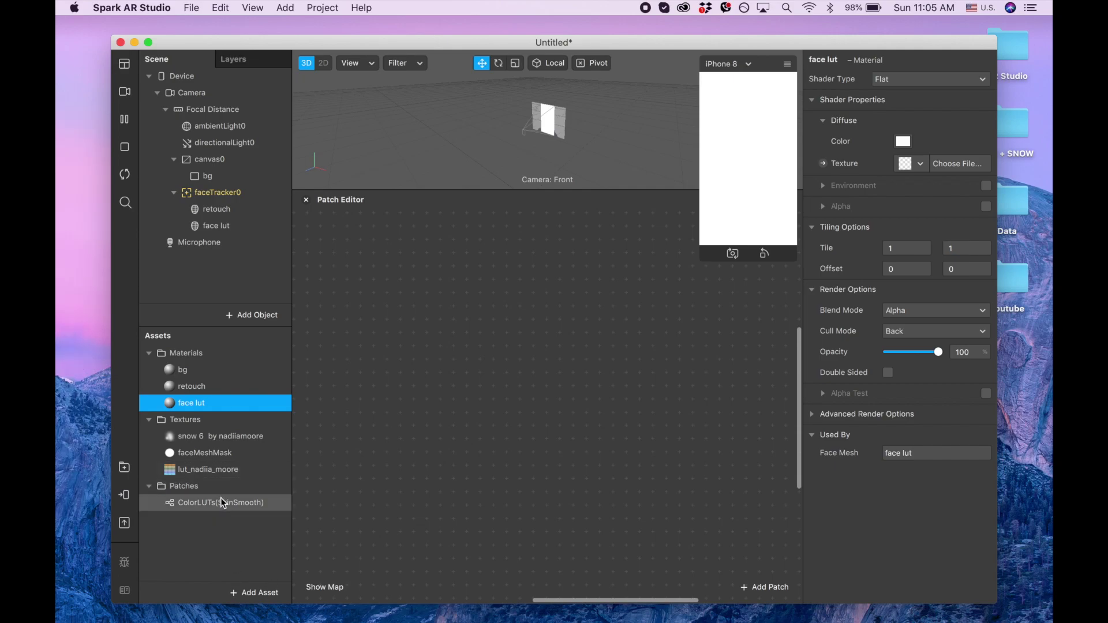
drag(221, 503, 508, 273)
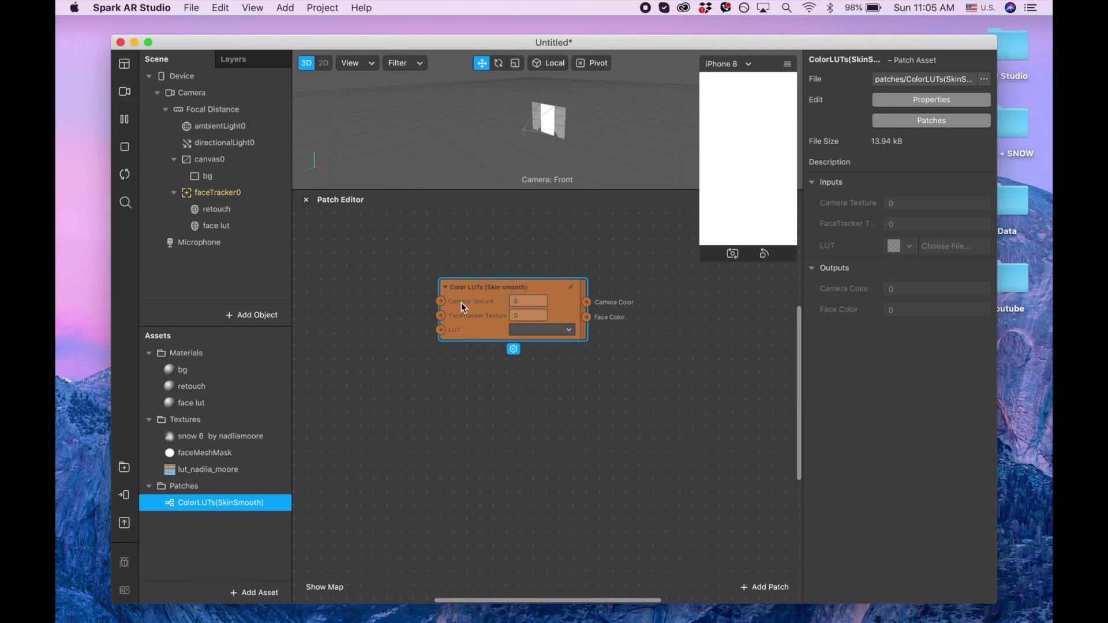
Step: Extract the camera texture and place it in the Patch Editor
click(177, 95)
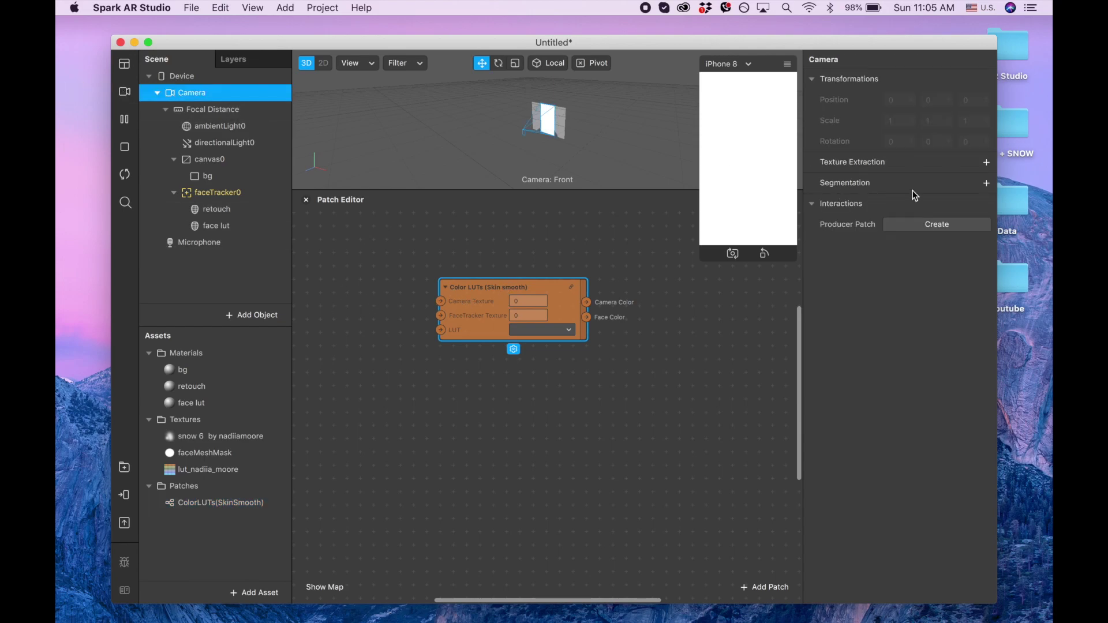
click(987, 164)
drag(229, 487, 437, 299)
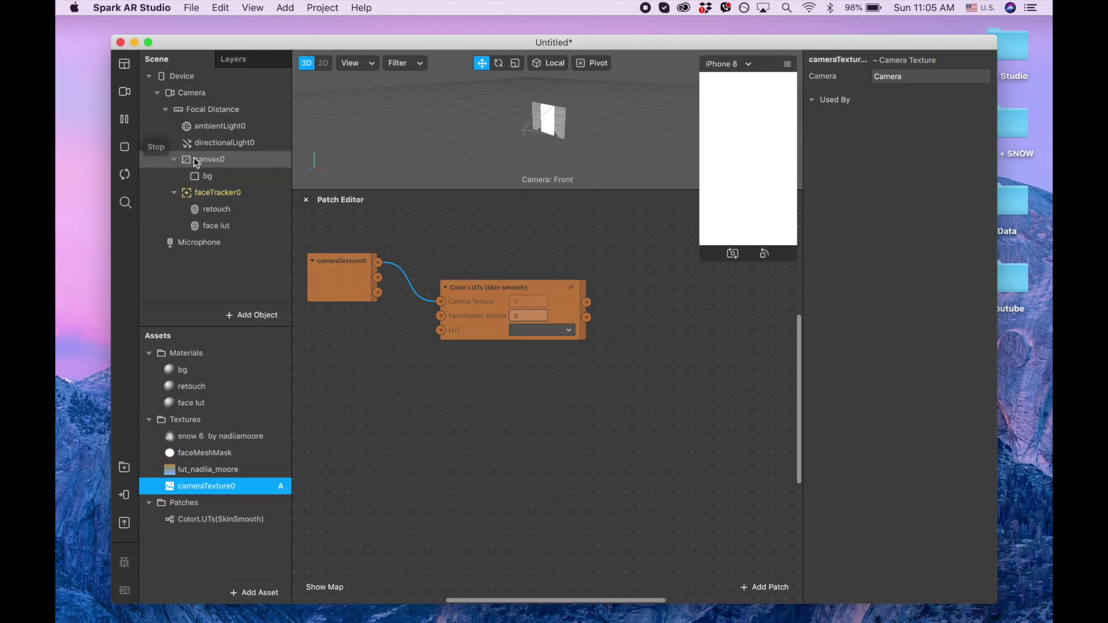
click(225, 192)
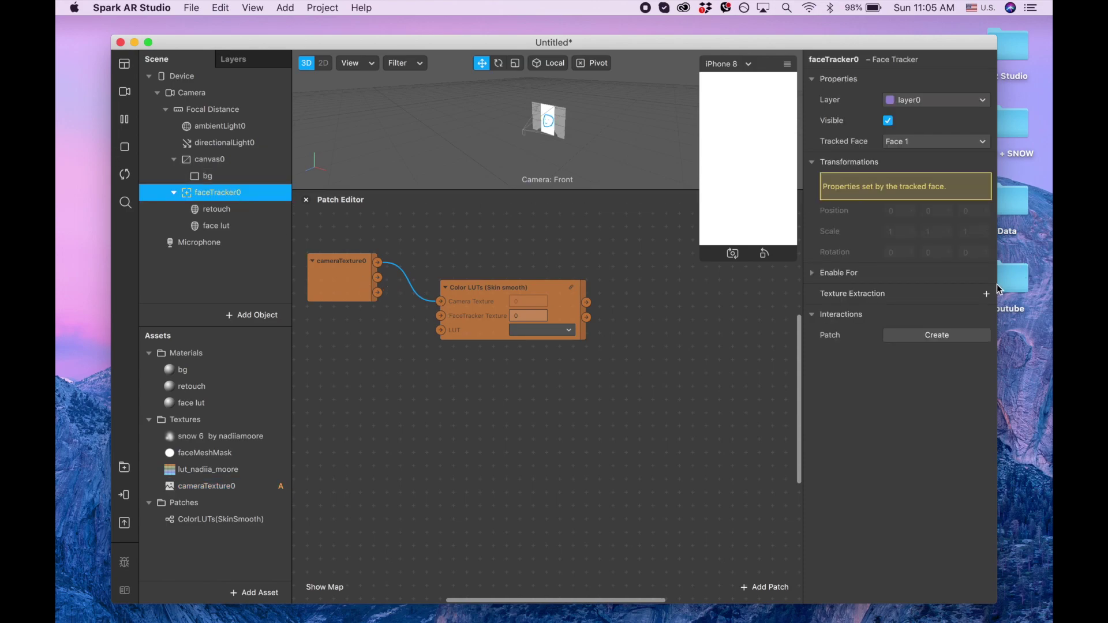
click(986, 293)
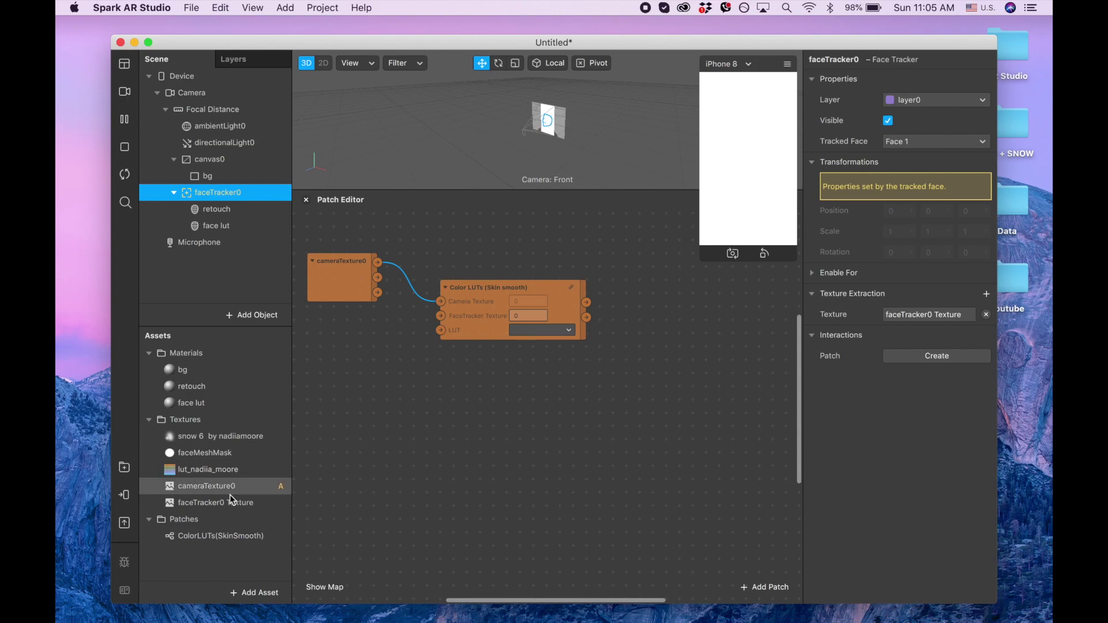
drag(229, 501, 356, 344)
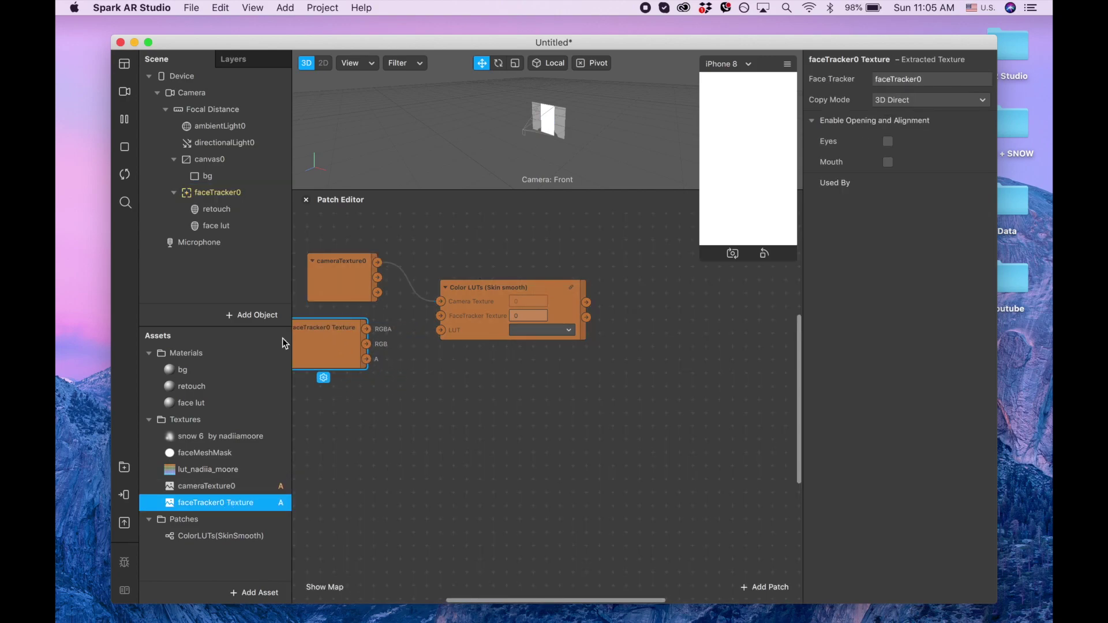
drag(283, 338, 441, 315)
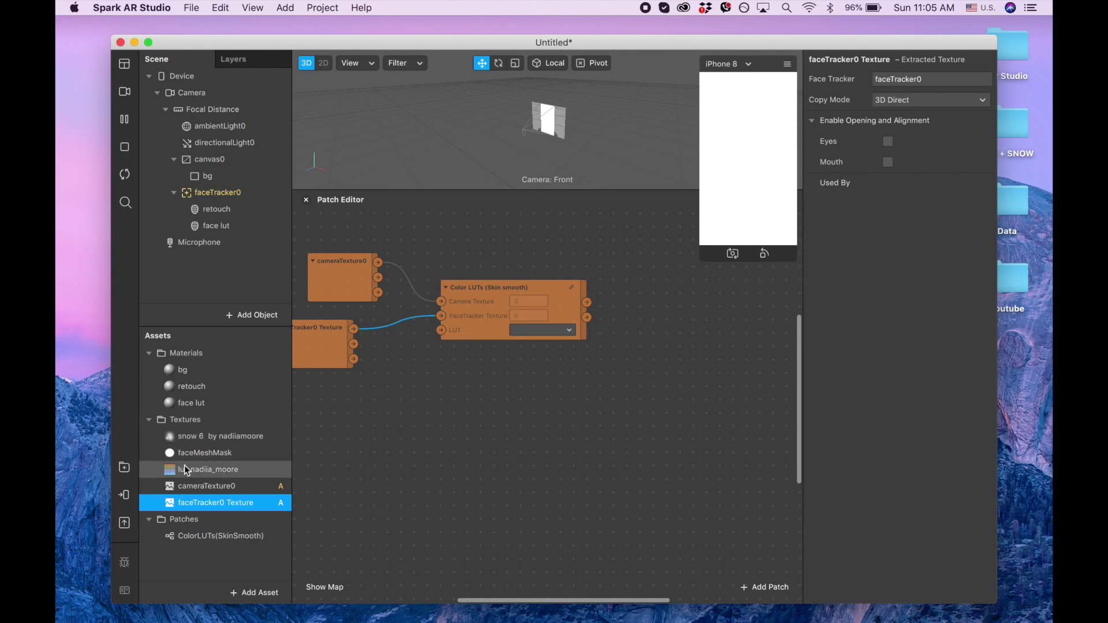
drag(225, 468, 455, 333)
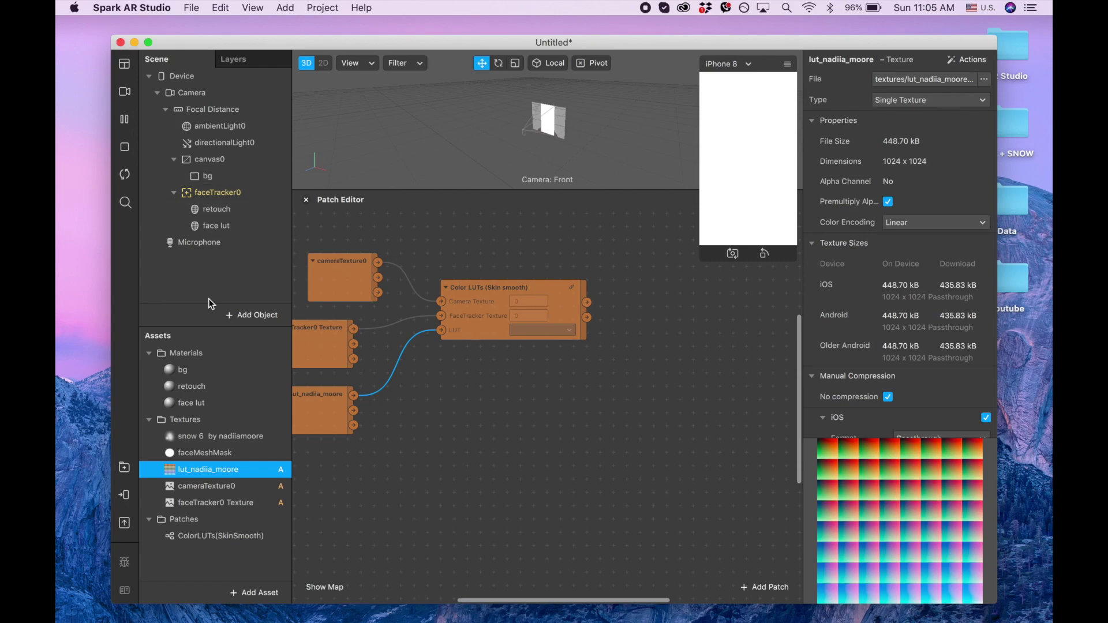
Step: Expose bg's diffuse texture as a patch and connect the Color LUTs output to it
click(195, 376)
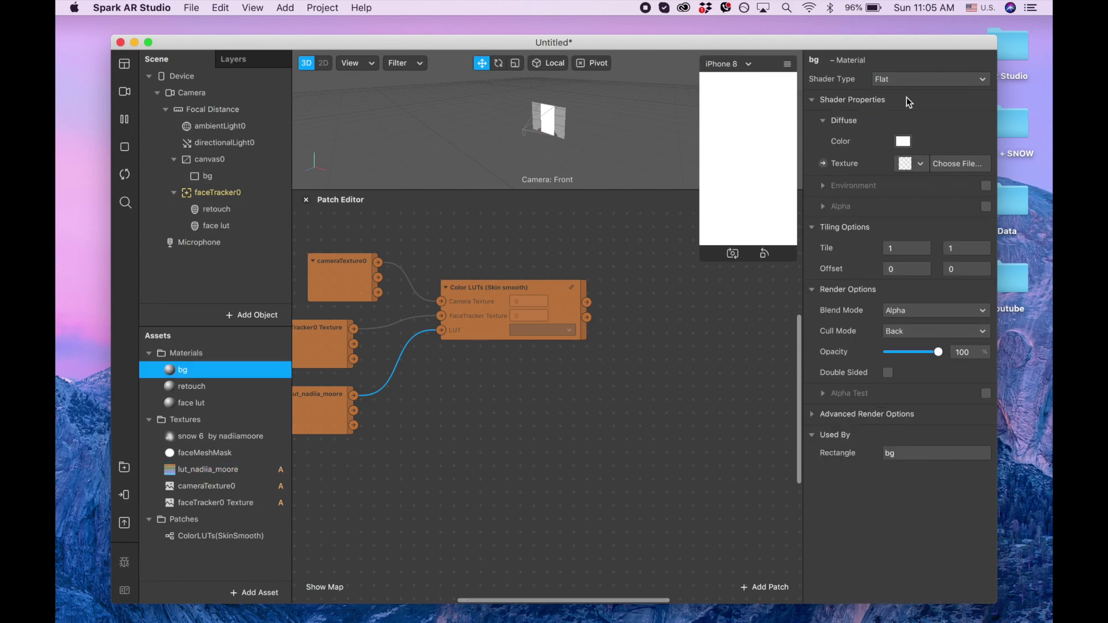
click(823, 164)
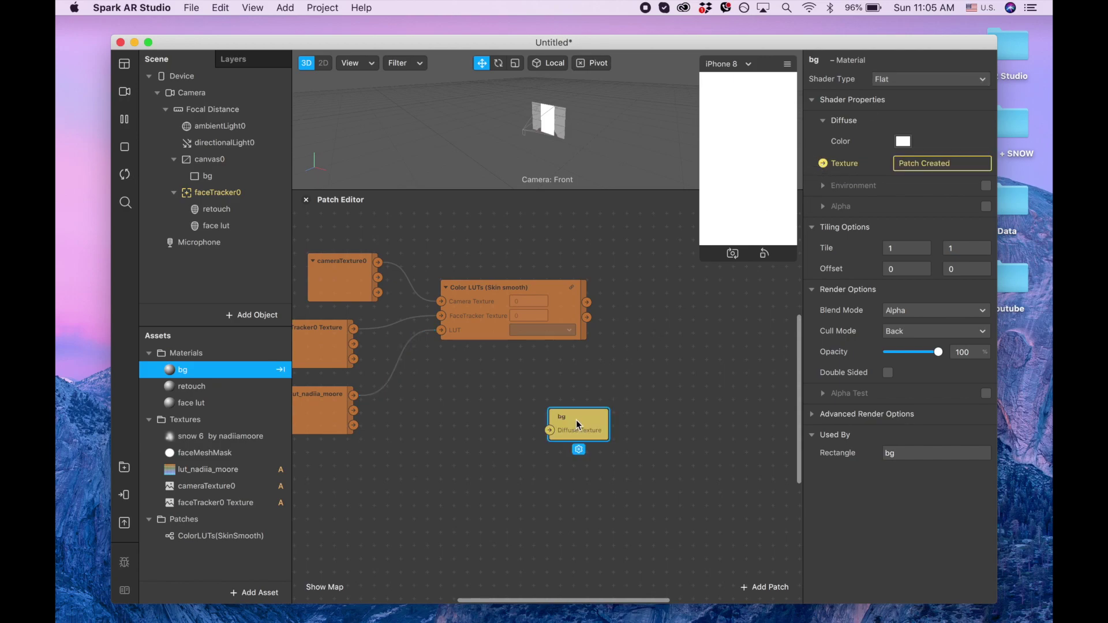
drag(577, 423, 654, 270)
drag(589, 301, 629, 259)
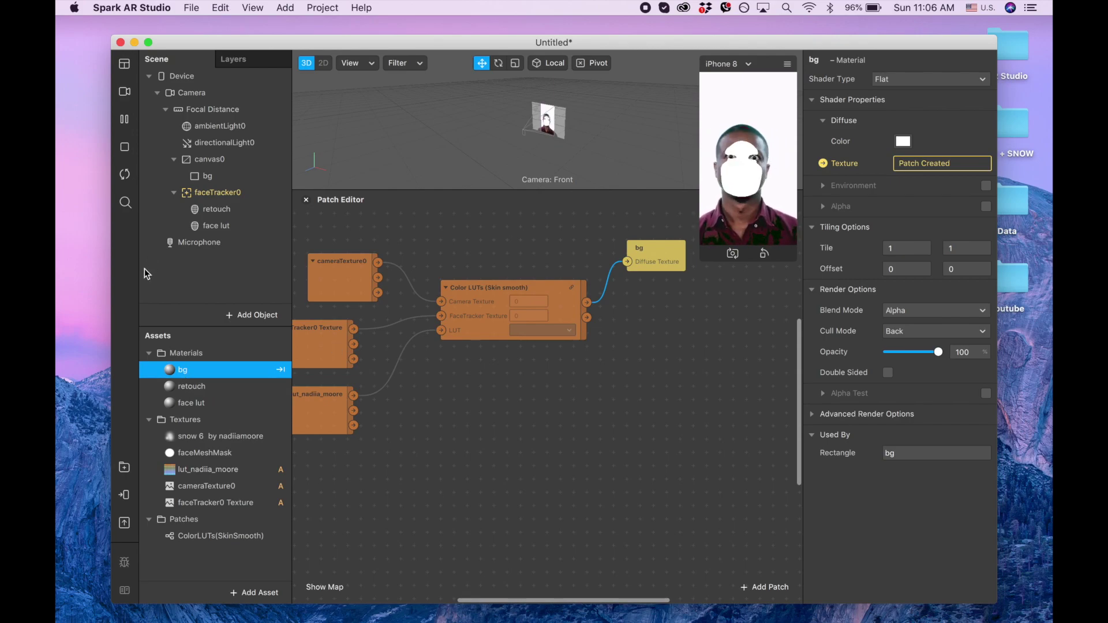
Step: Wire the second Color LUTs output into face lut's diffuse texture patch, then select the face tracker texture
click(197, 403)
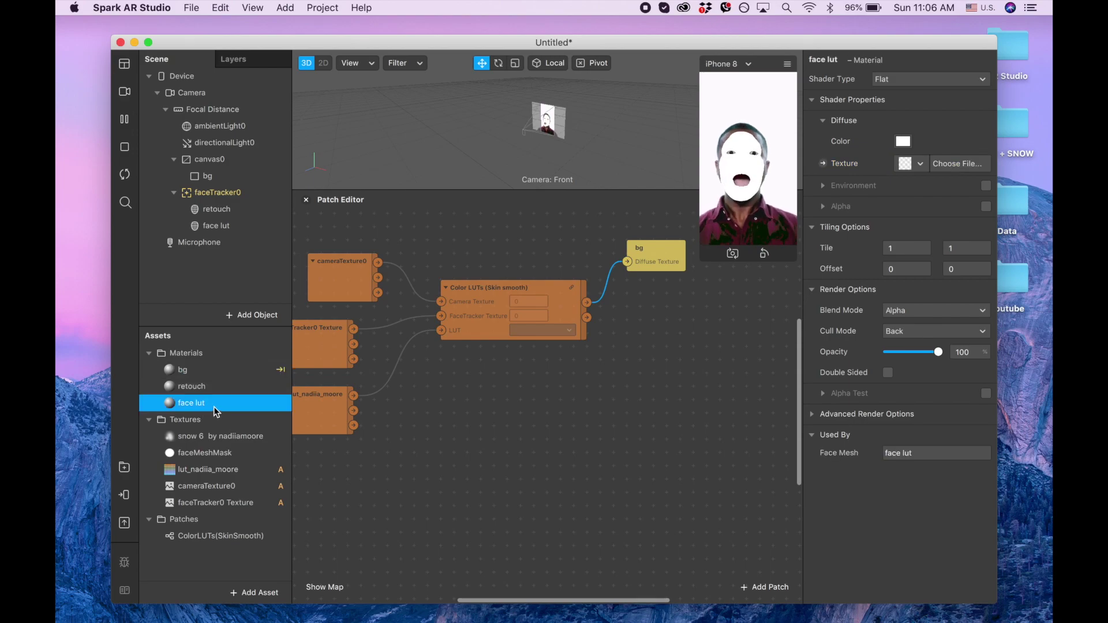
click(812, 414)
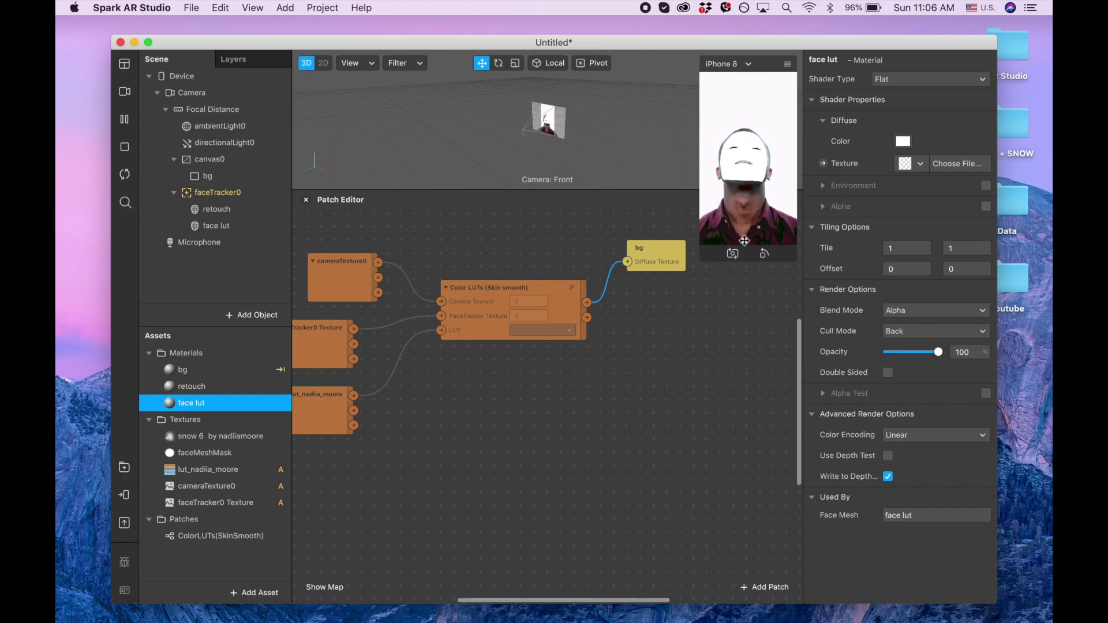
click(215, 228)
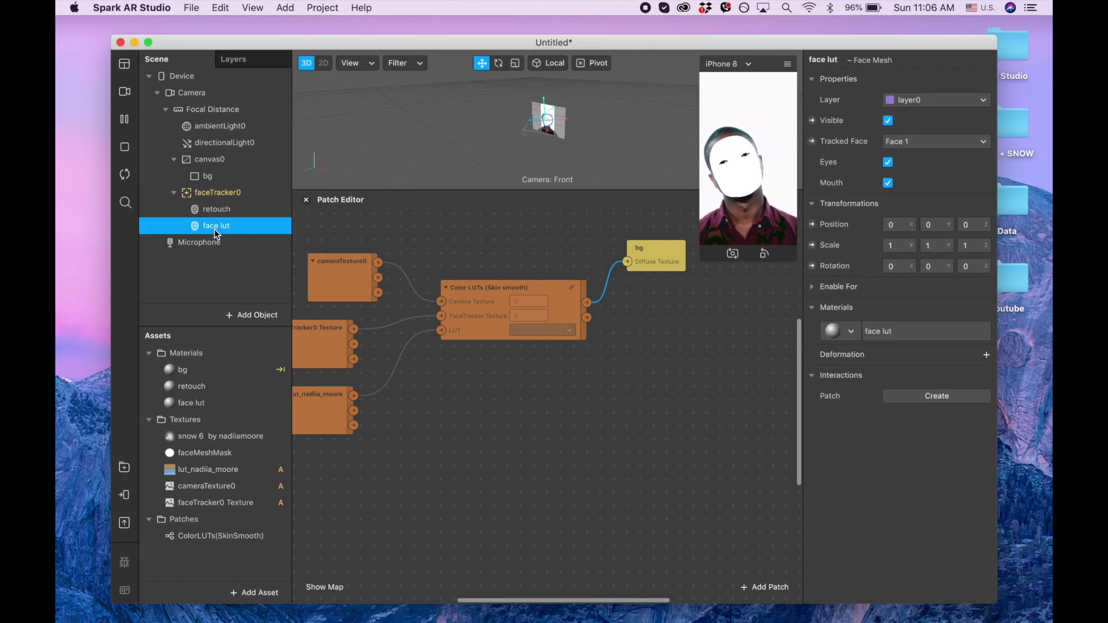
click(194, 403)
click(823, 163)
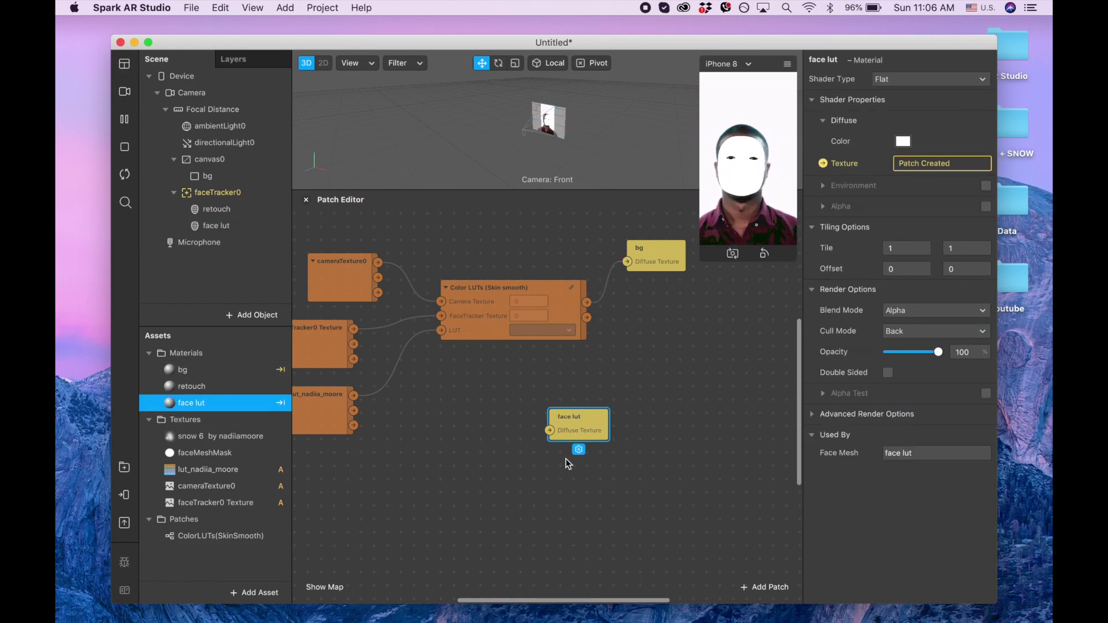
drag(585, 422, 678, 292)
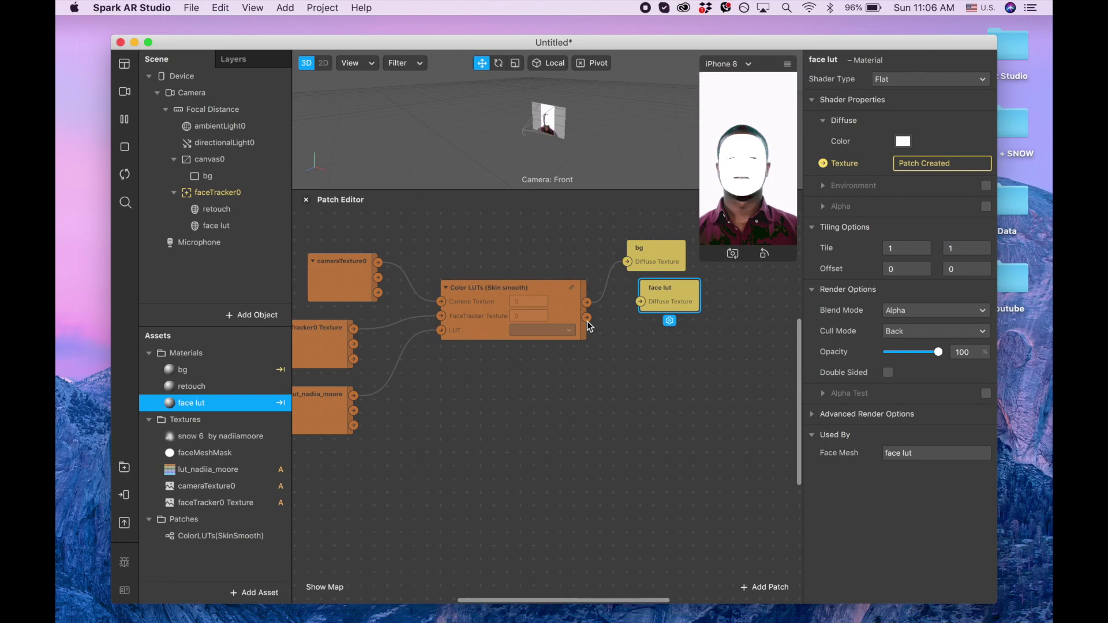
drag(586, 320, 660, 378)
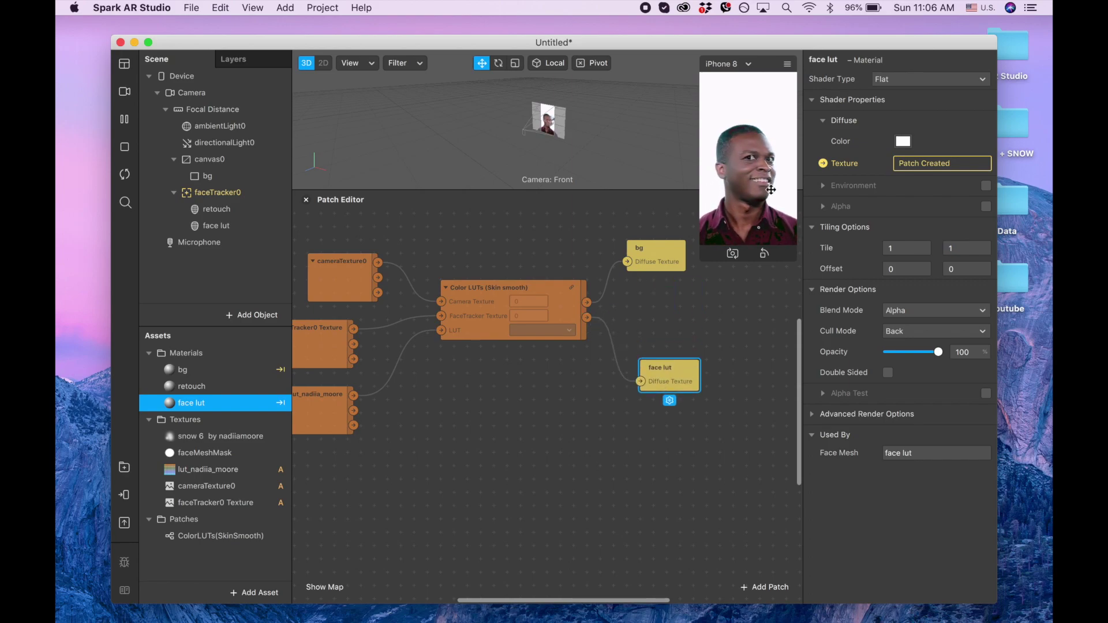
click(185, 505)
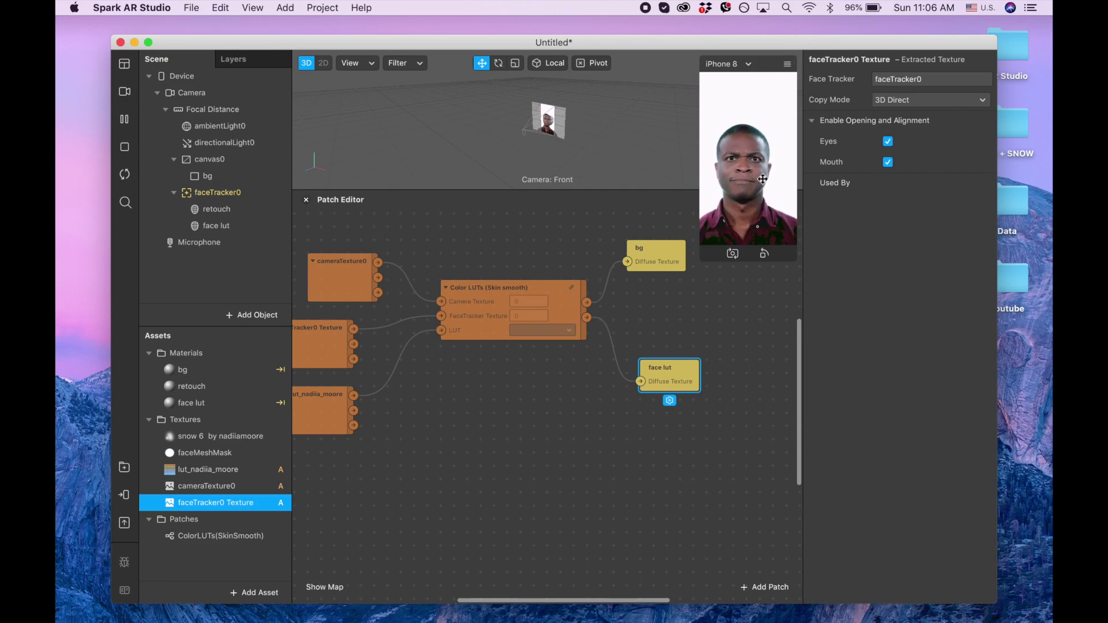
Step: Enable Alpha on the face lut material using faceMeshMask as its texture
click(234, 404)
click(986, 207)
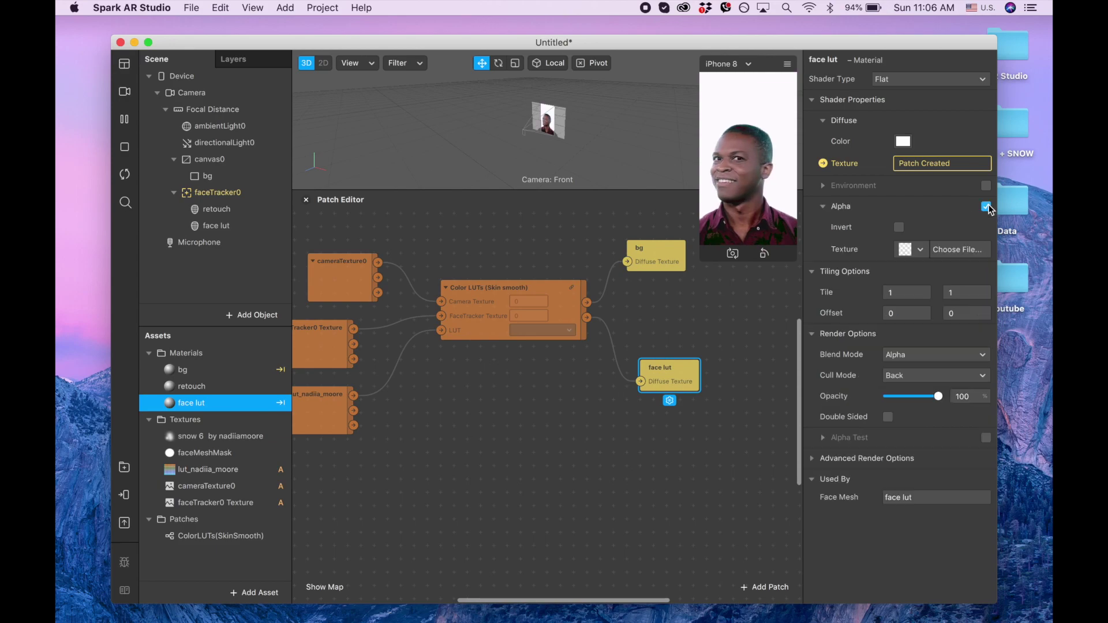
click(917, 250)
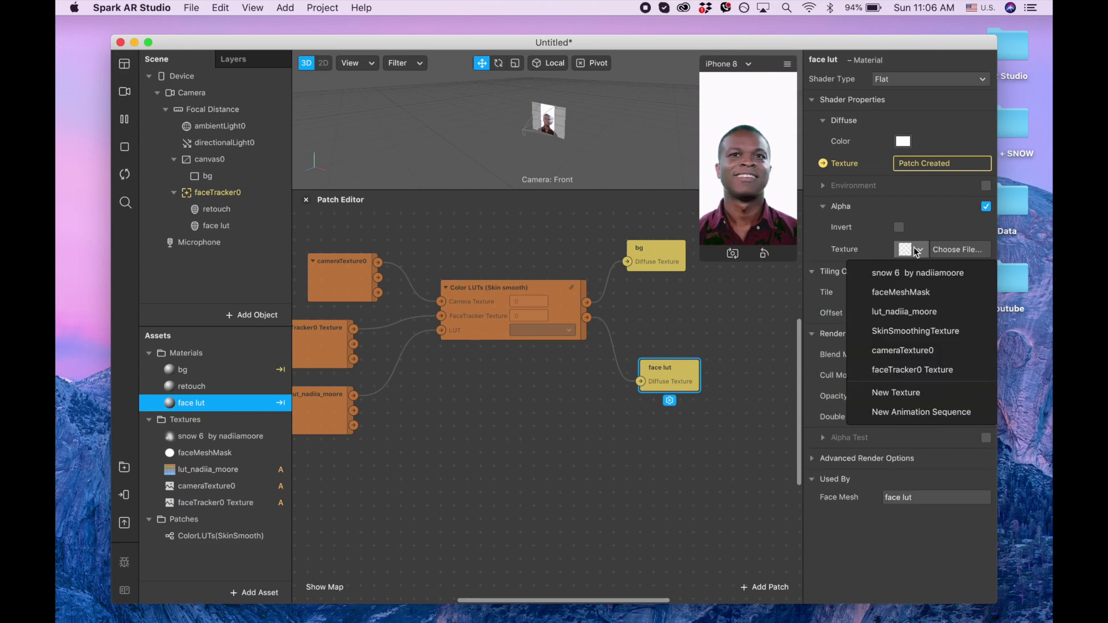
click(908, 294)
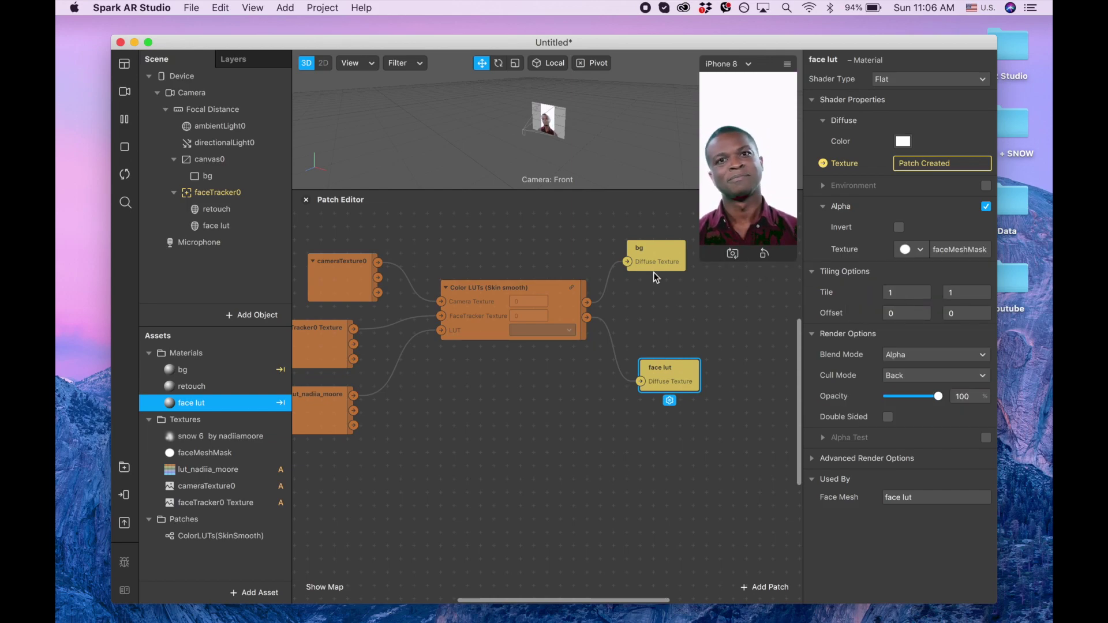
Step: Switch the preview to a different Real-Time Simulation face video
click(124, 91)
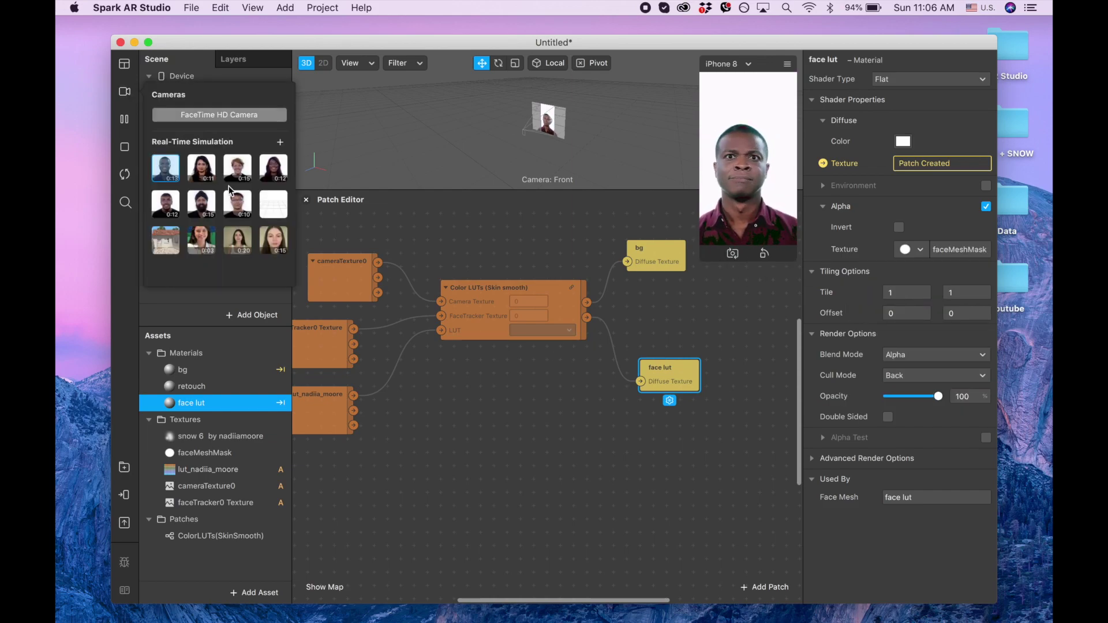
click(273, 239)
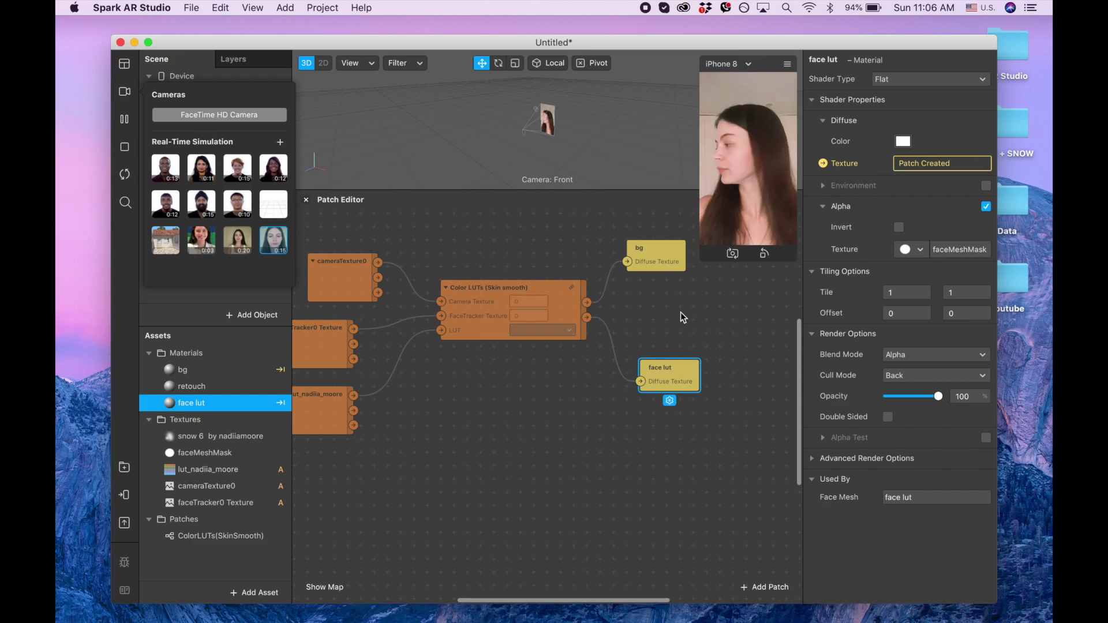
click(442, 178)
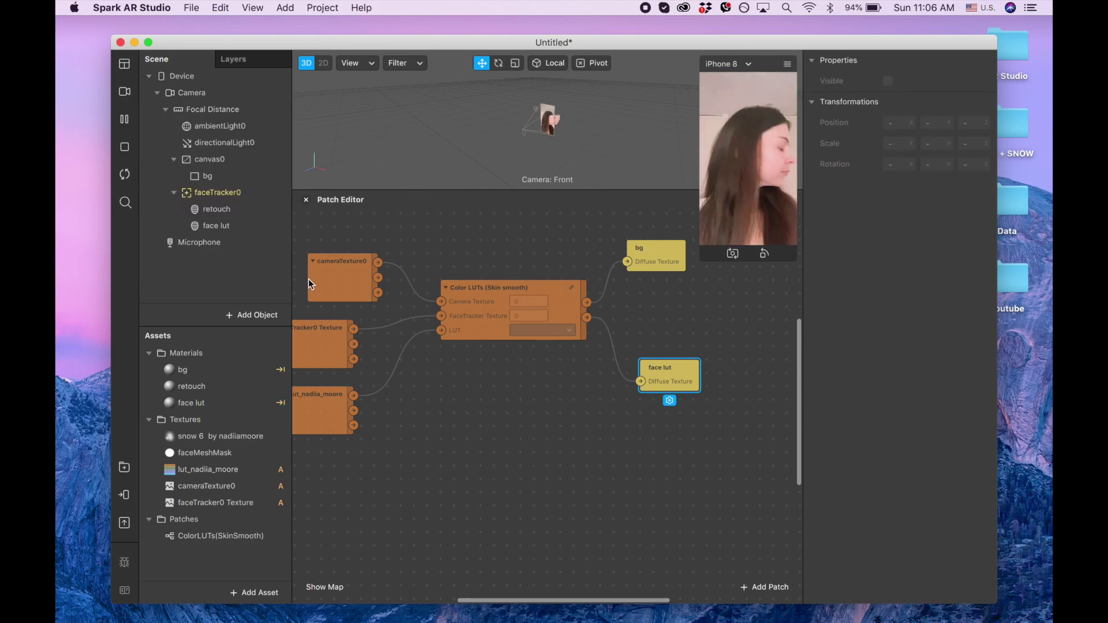
Step: Insert a Null Object, nullObject0, by searching 'nu' in Add Object
click(258, 315)
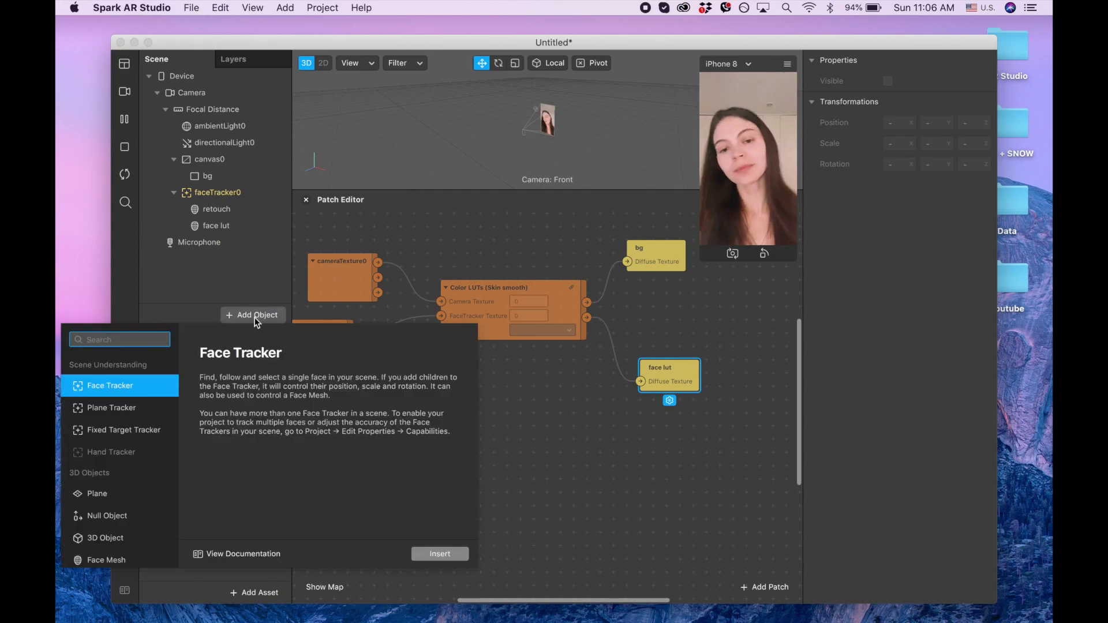
text(nu)
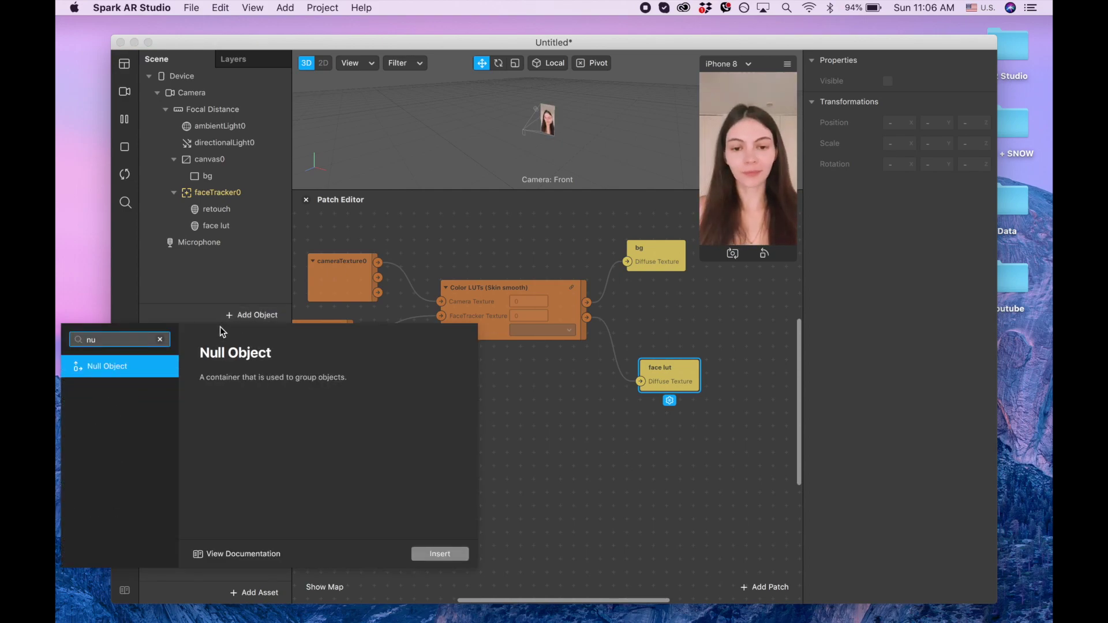
double_click(145, 367)
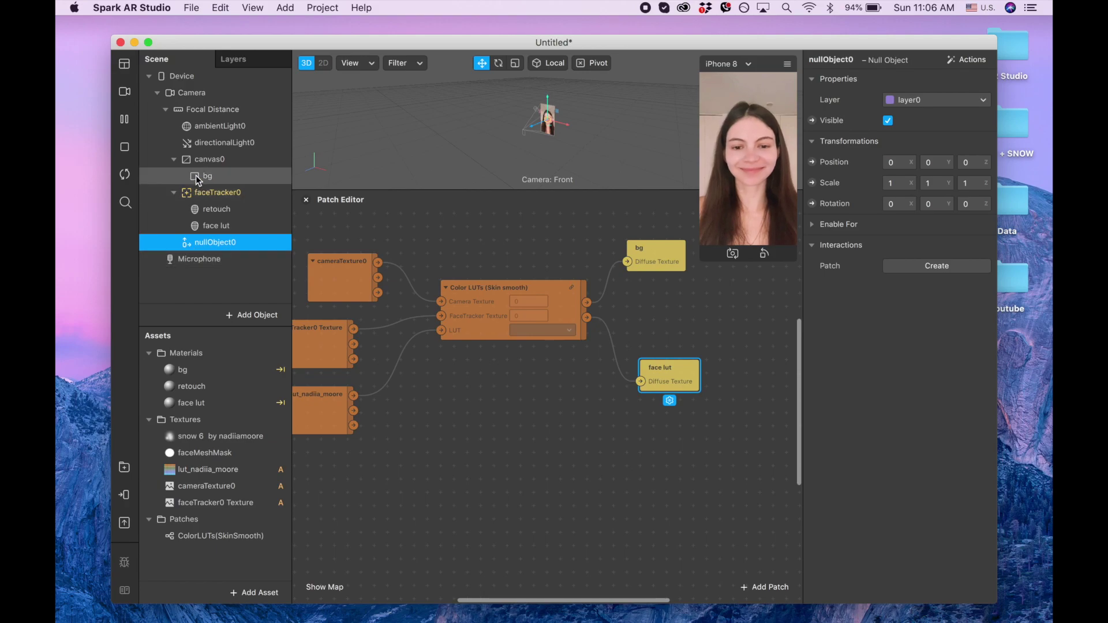
Step: Collapse and re-expand faceTracker0's children in the Scene panel
click(173, 192)
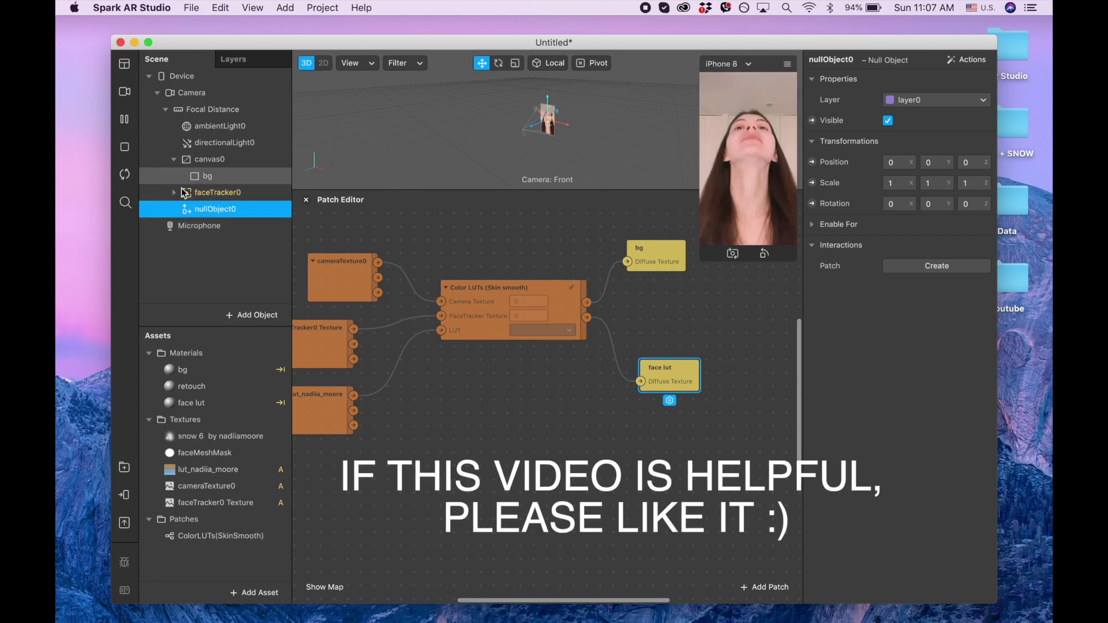
click(174, 192)
click(175, 193)
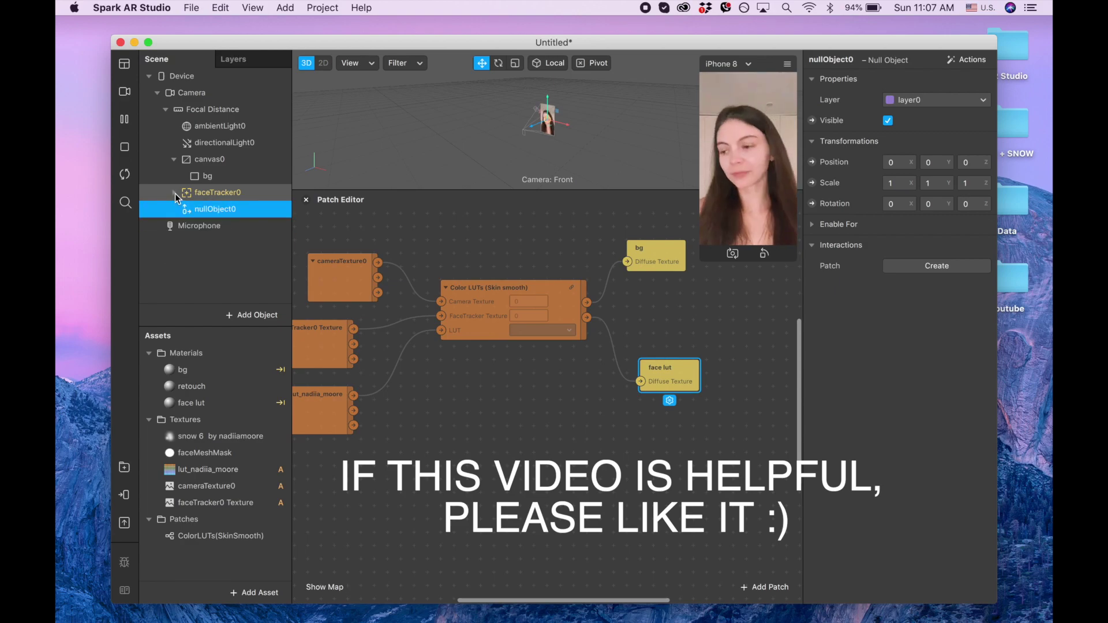
click(174, 193)
Step: Add a Particle System, emitter0, under nullObject0 from its right-click Add menu
right_click(225, 243)
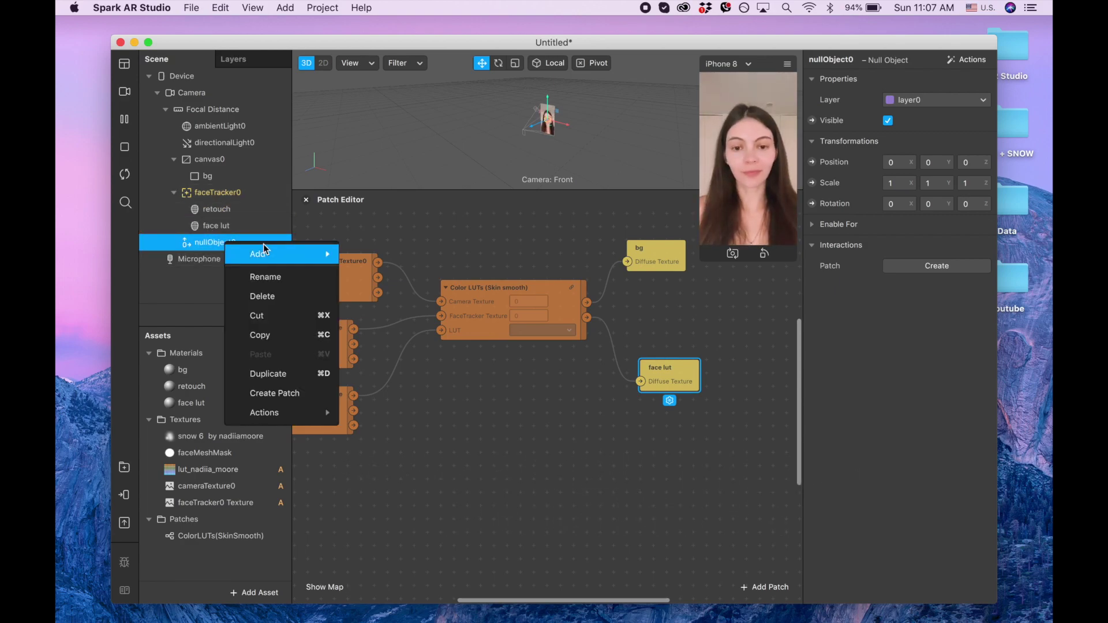
mouse_move(323, 257)
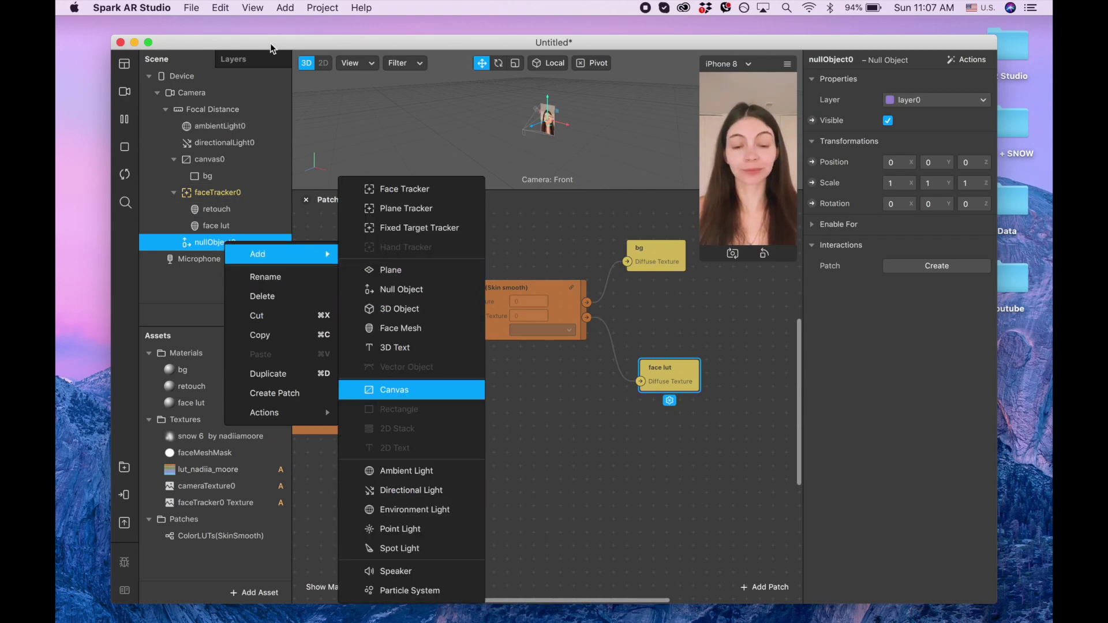
drag(112, 35, 224, 23)
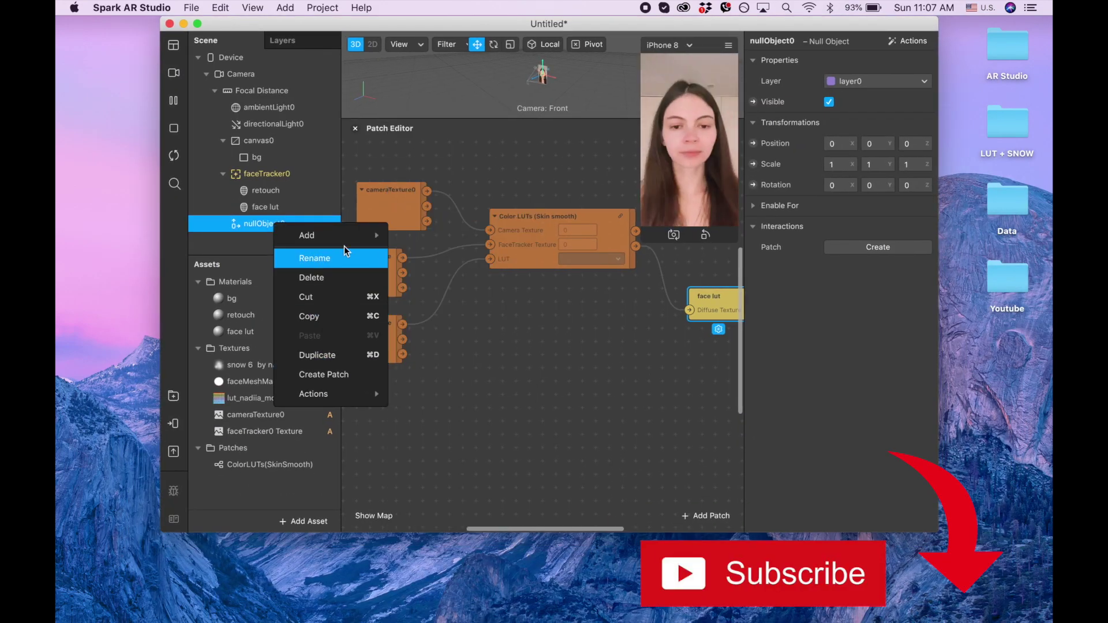
mouse_move(365, 236)
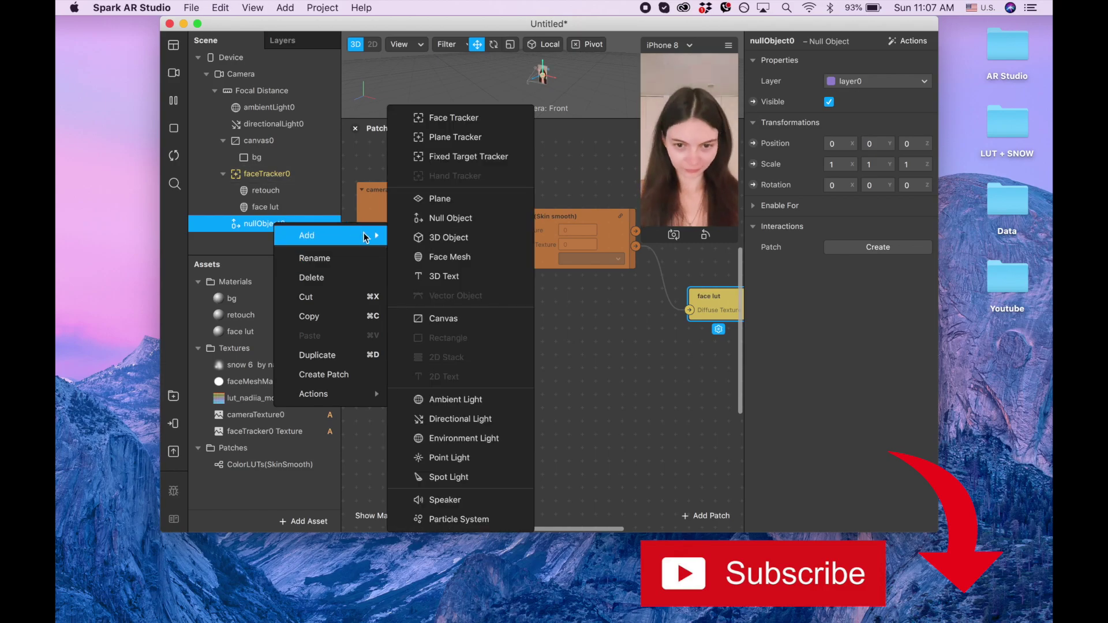
click(450, 519)
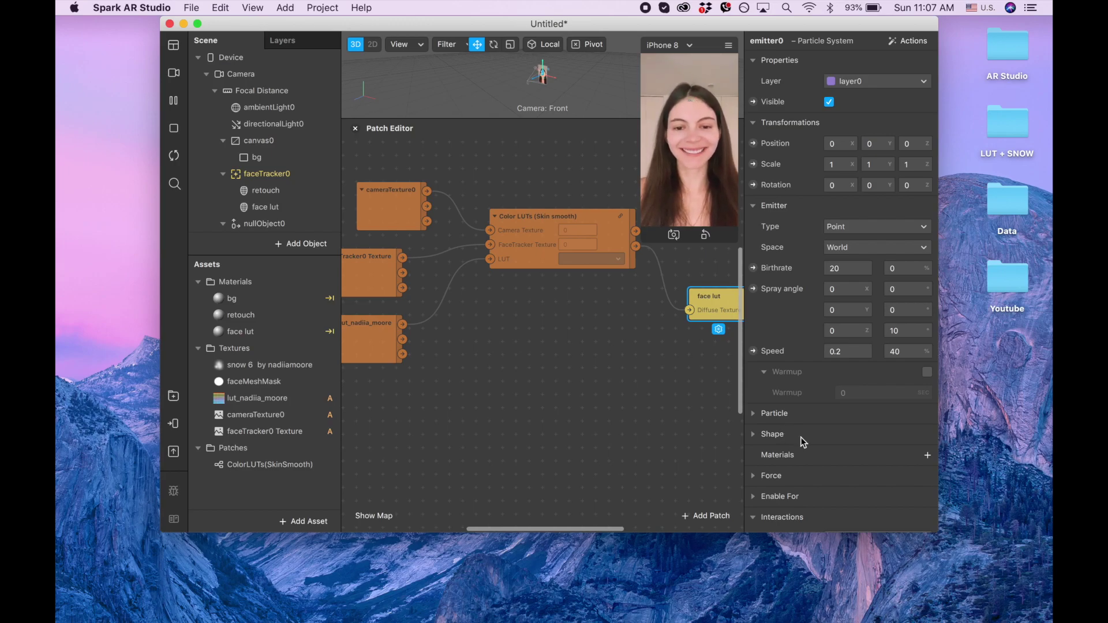
Step: Create a new material for emitter0, rename it snow, and pause the preview
click(928, 455)
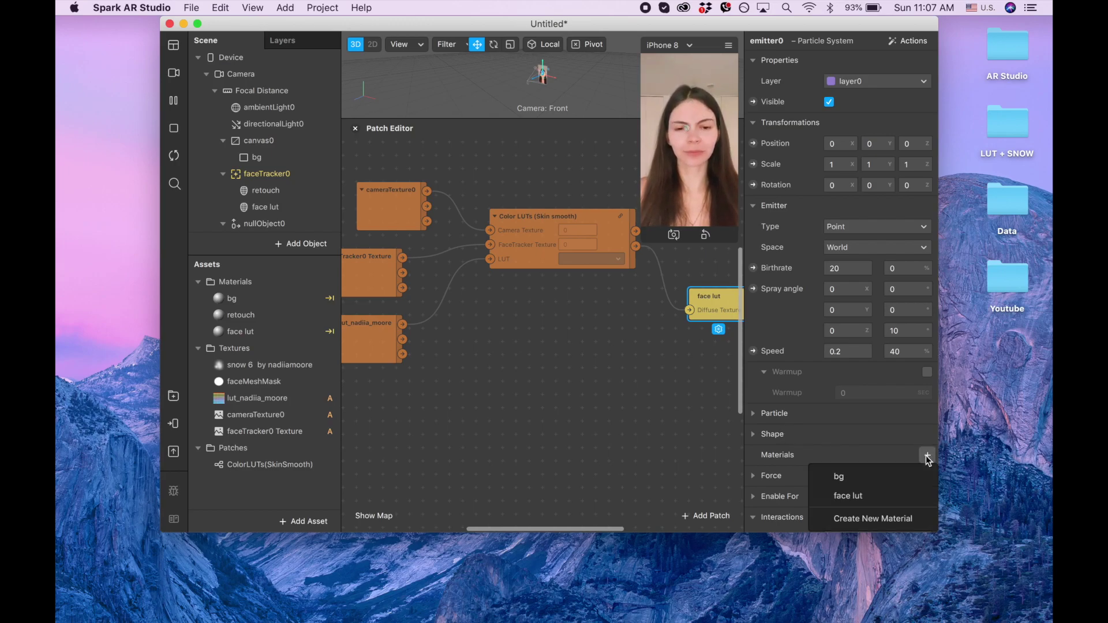
click(898, 519)
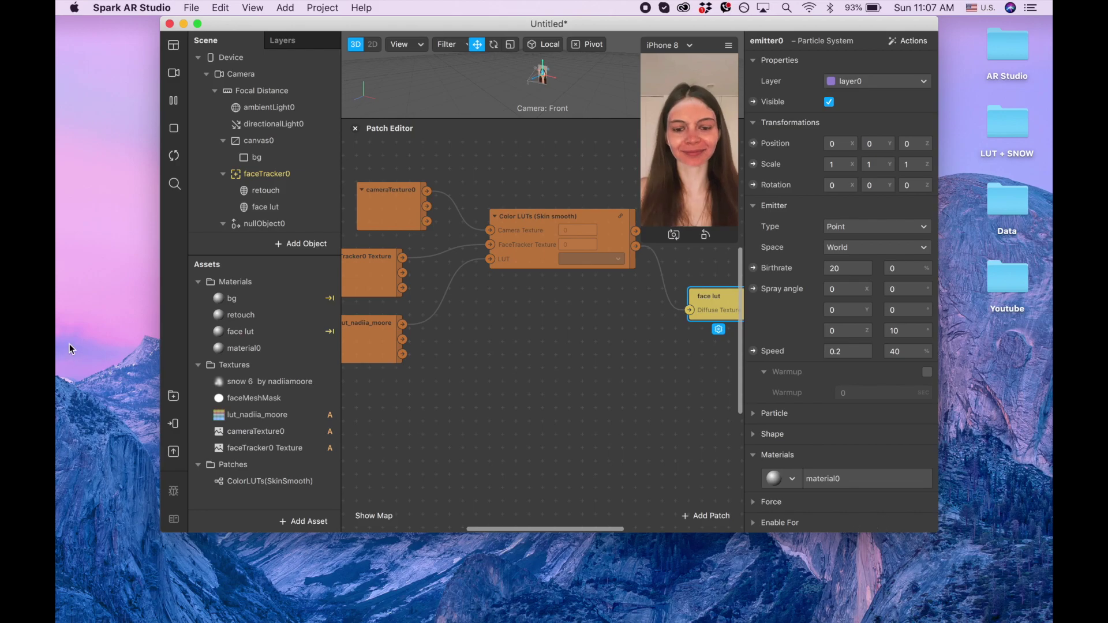
double_click(275, 349)
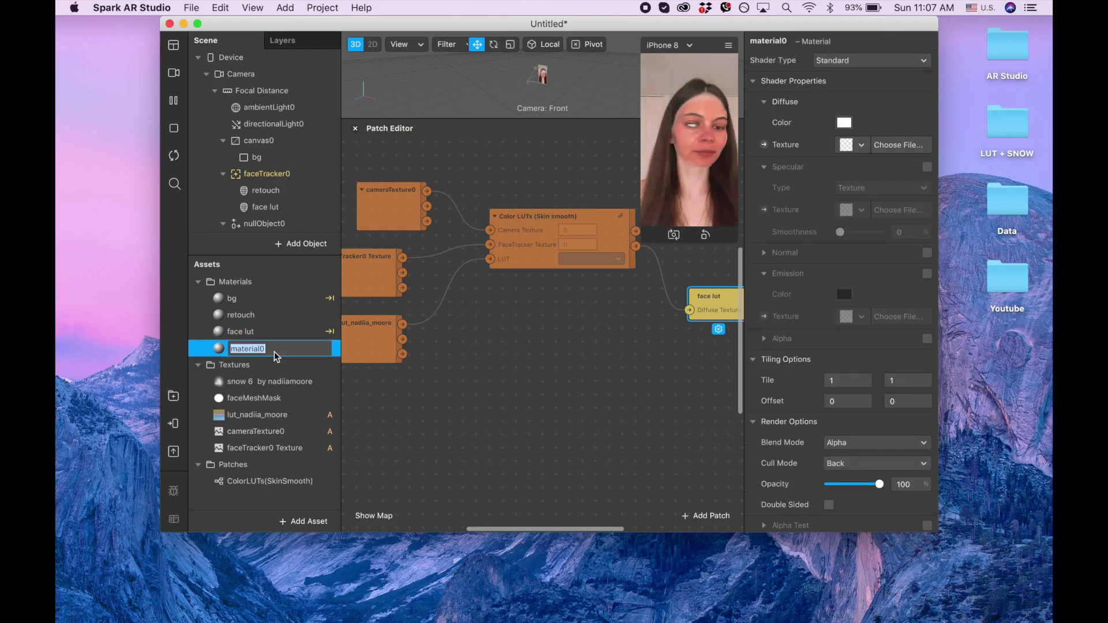
text(snow)
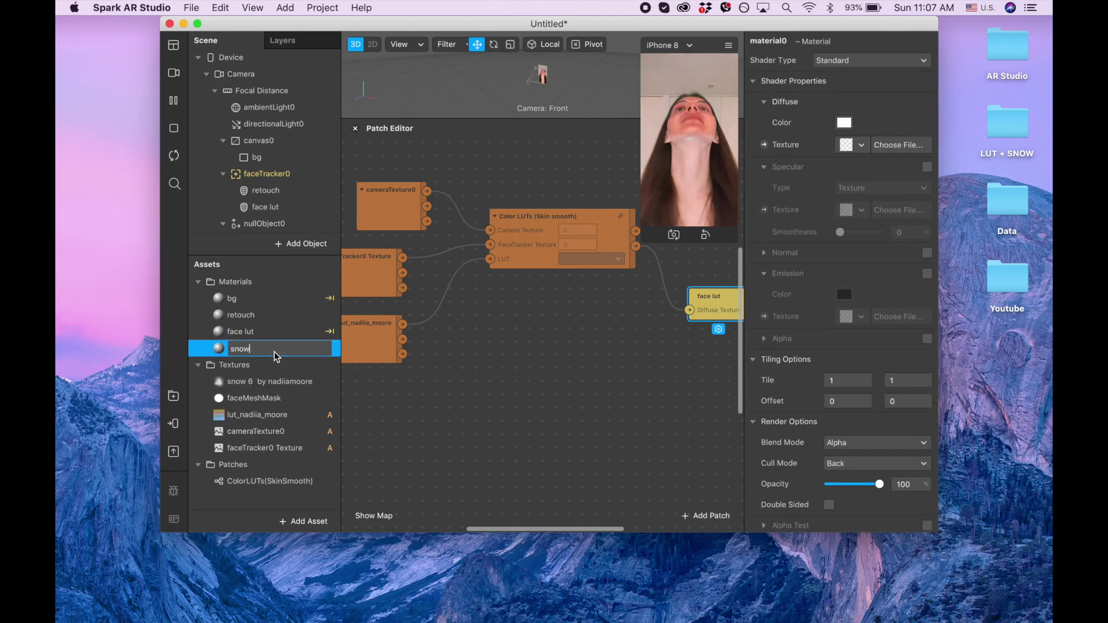
key(Return)
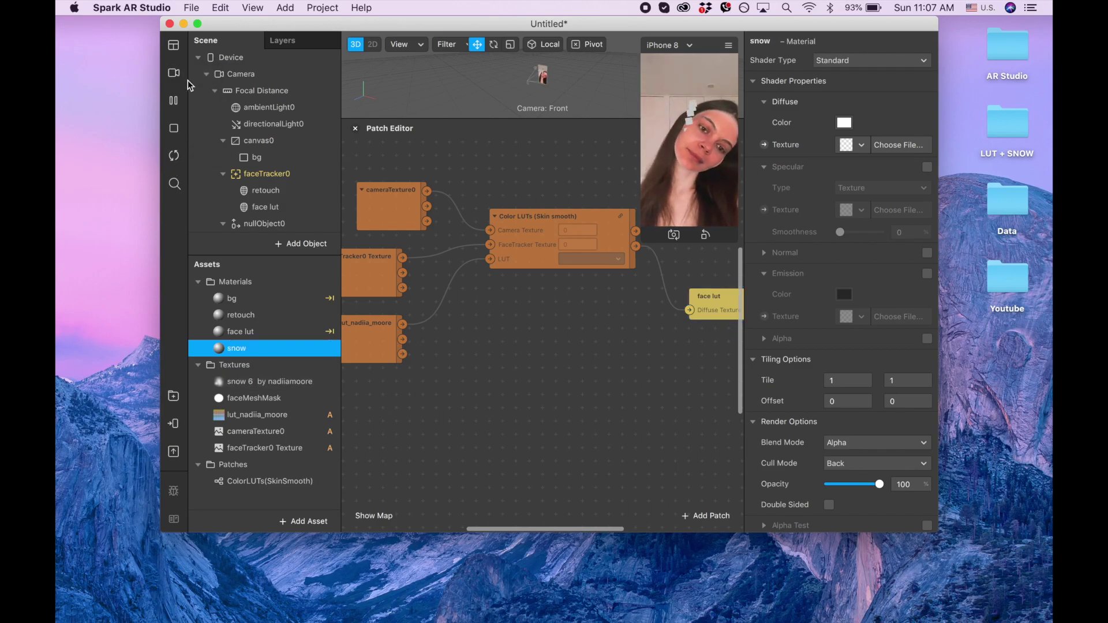
click(173, 100)
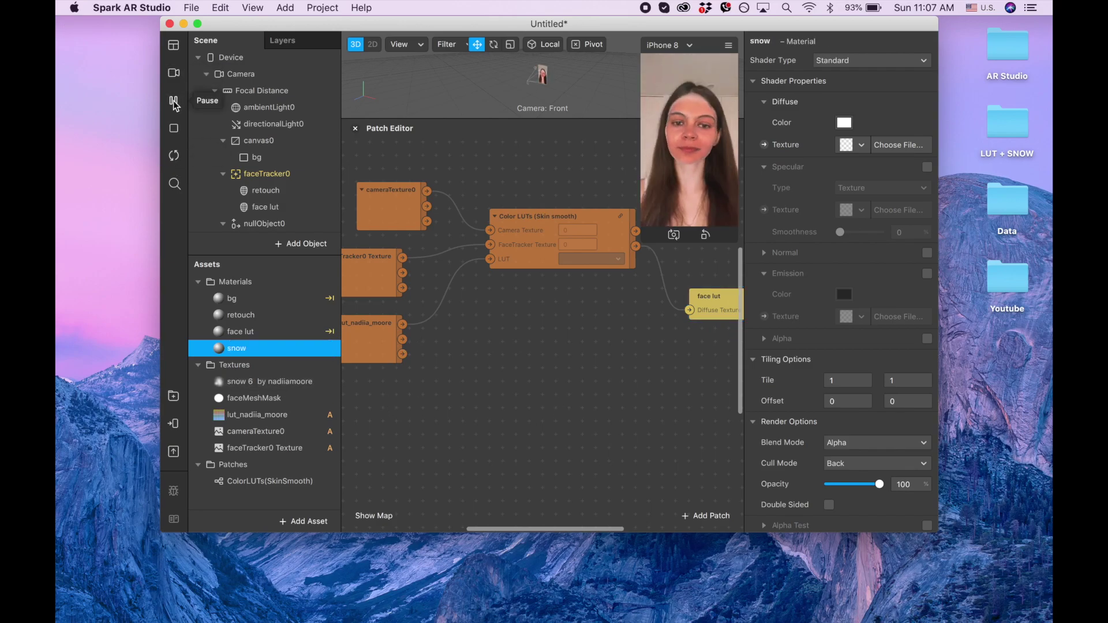
Step: Restart the preview, try Flat shading with depth test off, then revert snow to Standard
click(175, 162)
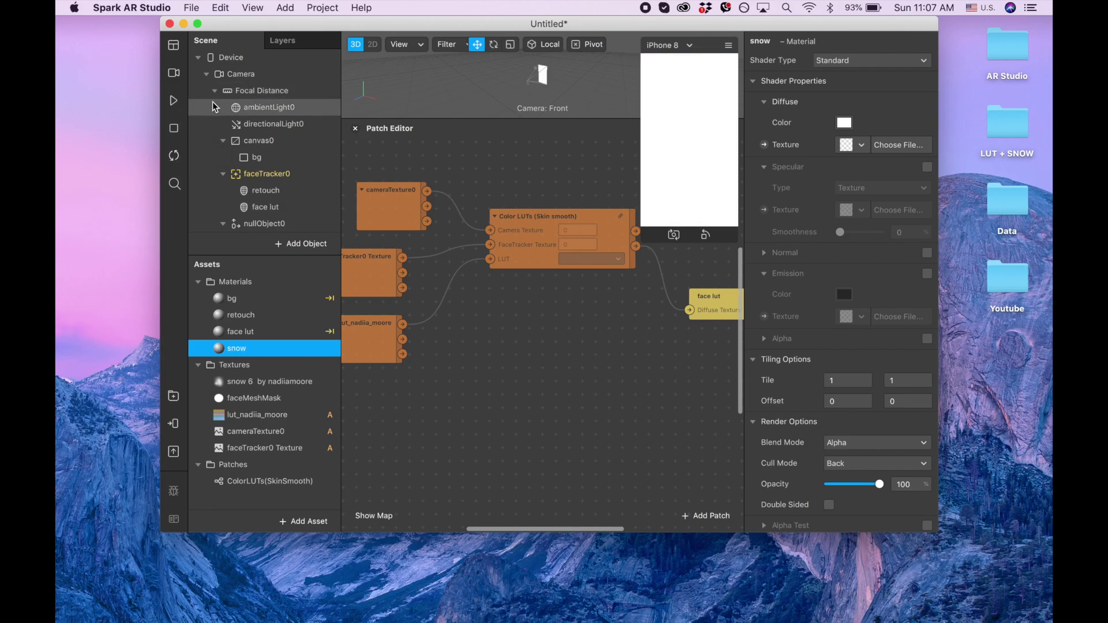
click(173, 102)
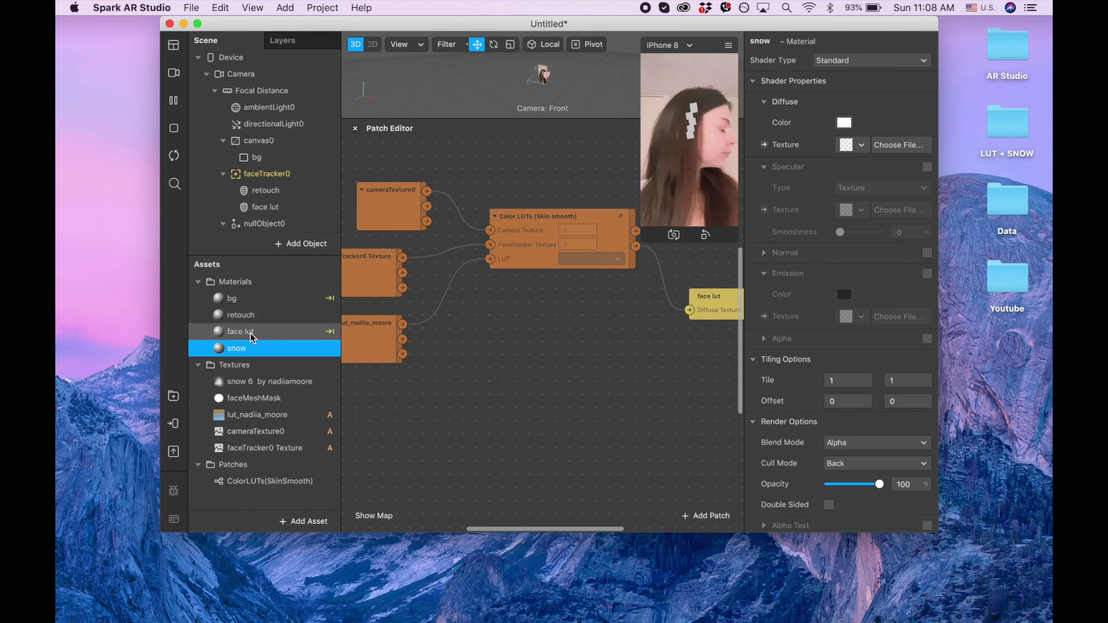
click(863, 64)
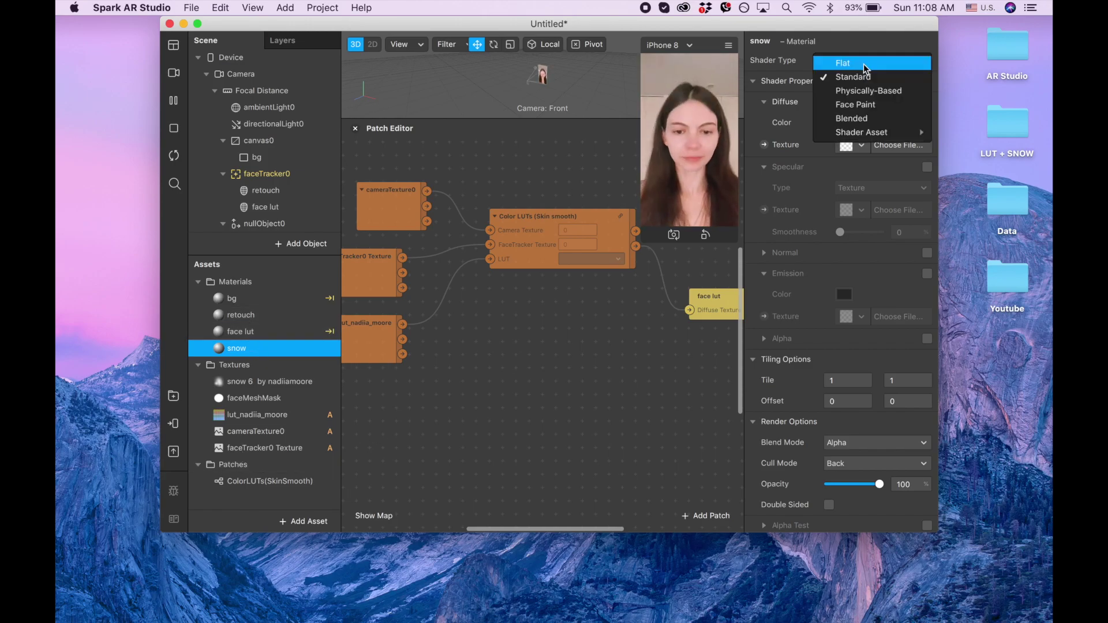
click(863, 64)
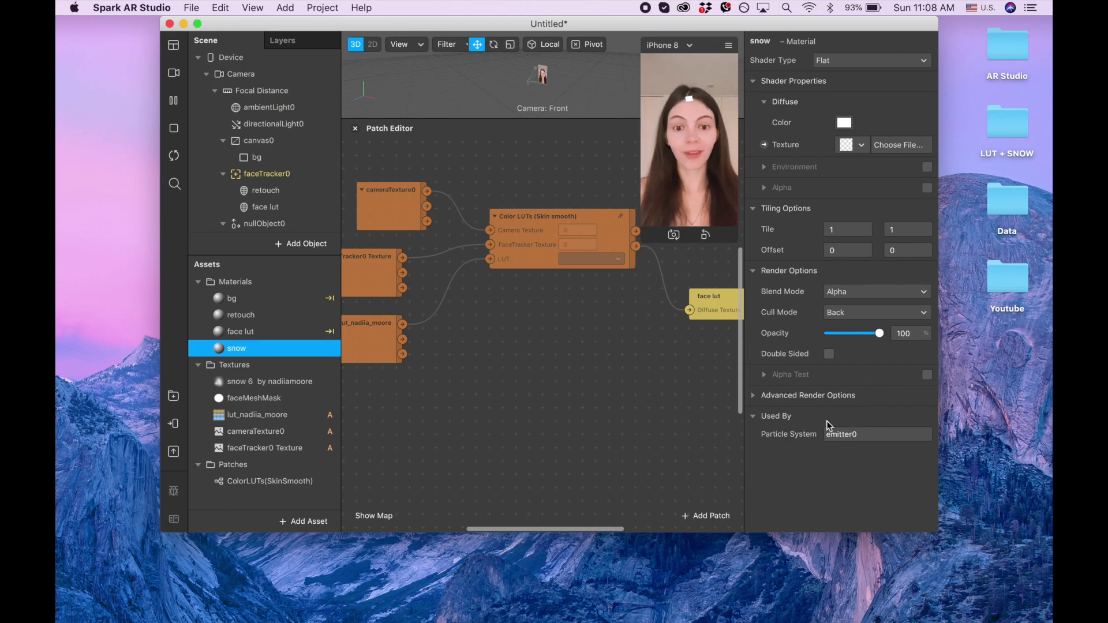
click(753, 397)
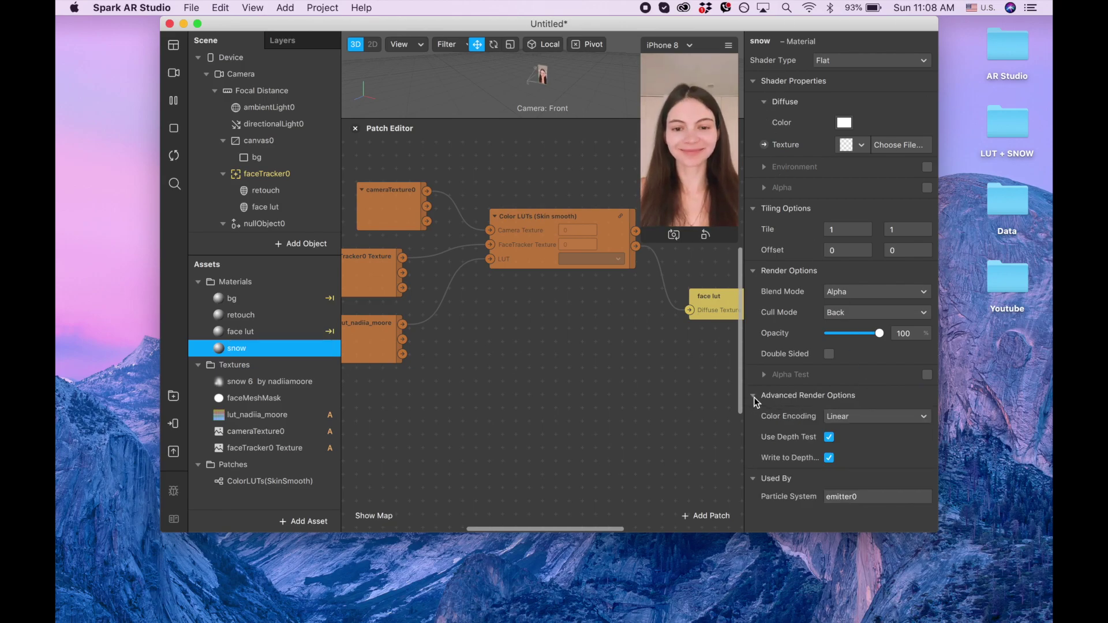
click(829, 438)
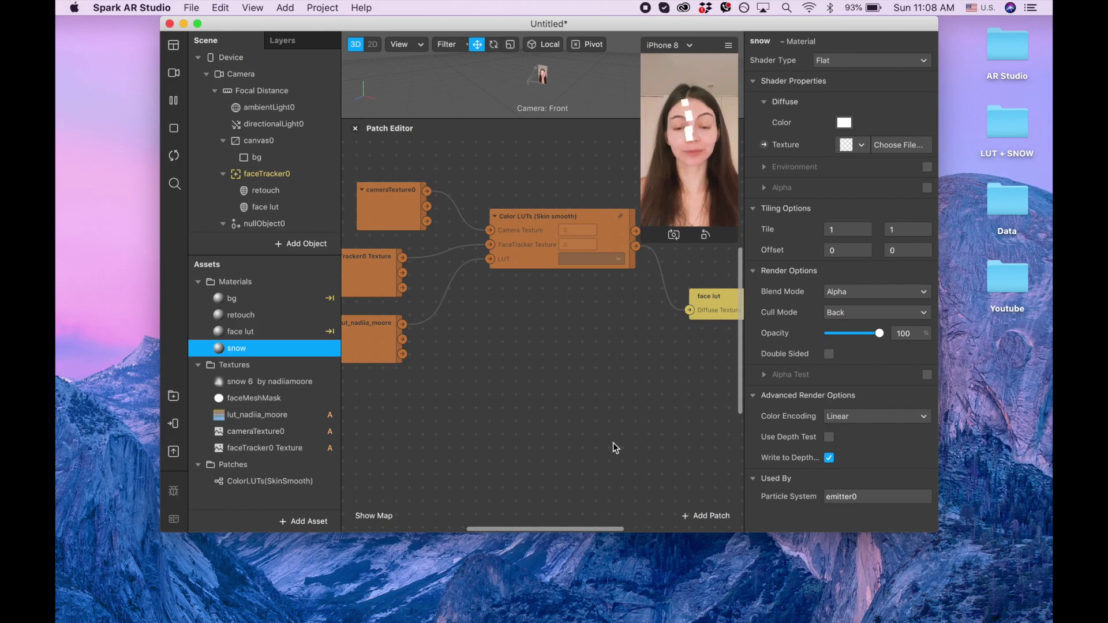
click(868, 60)
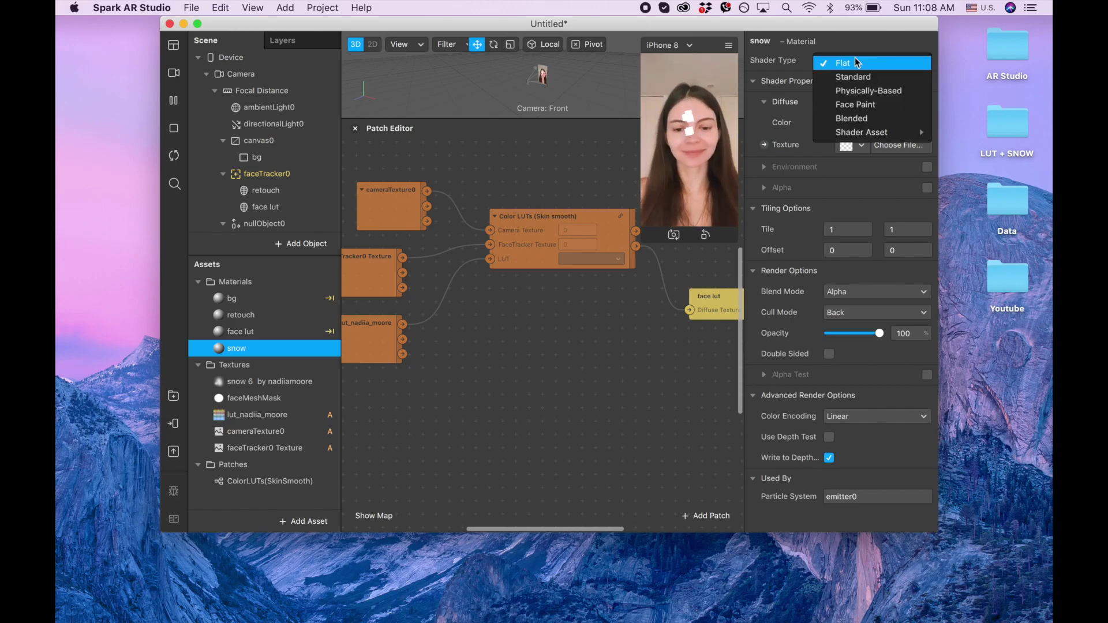
click(841, 76)
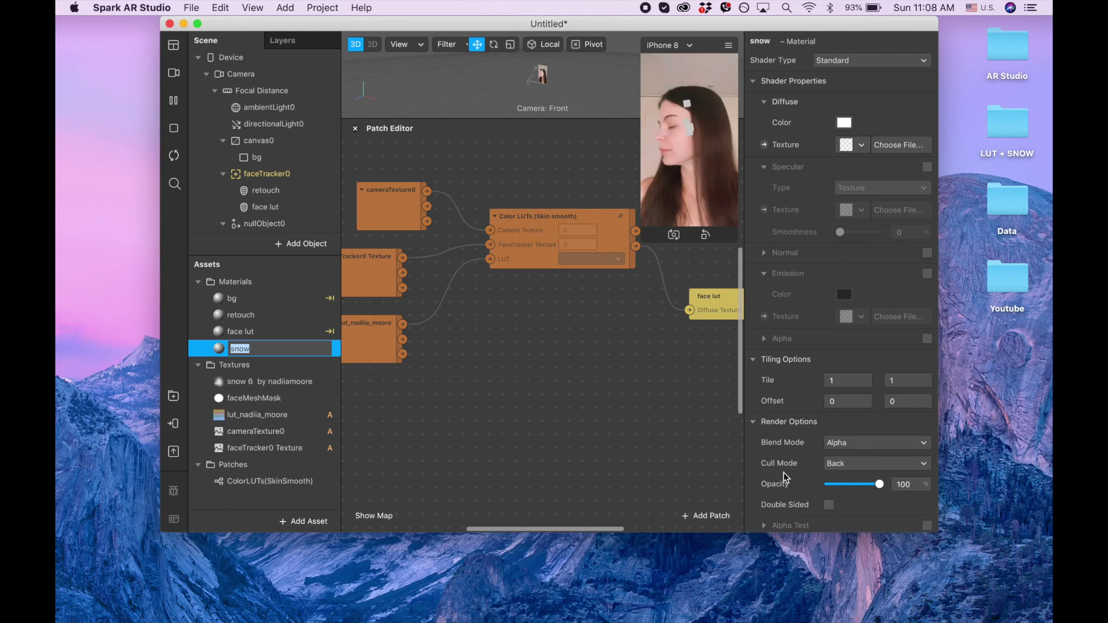
Step: Set snow to Flat shading with Use Depth Test unchecked, then close the Patch Editor
scroll(792, 447, down, 2)
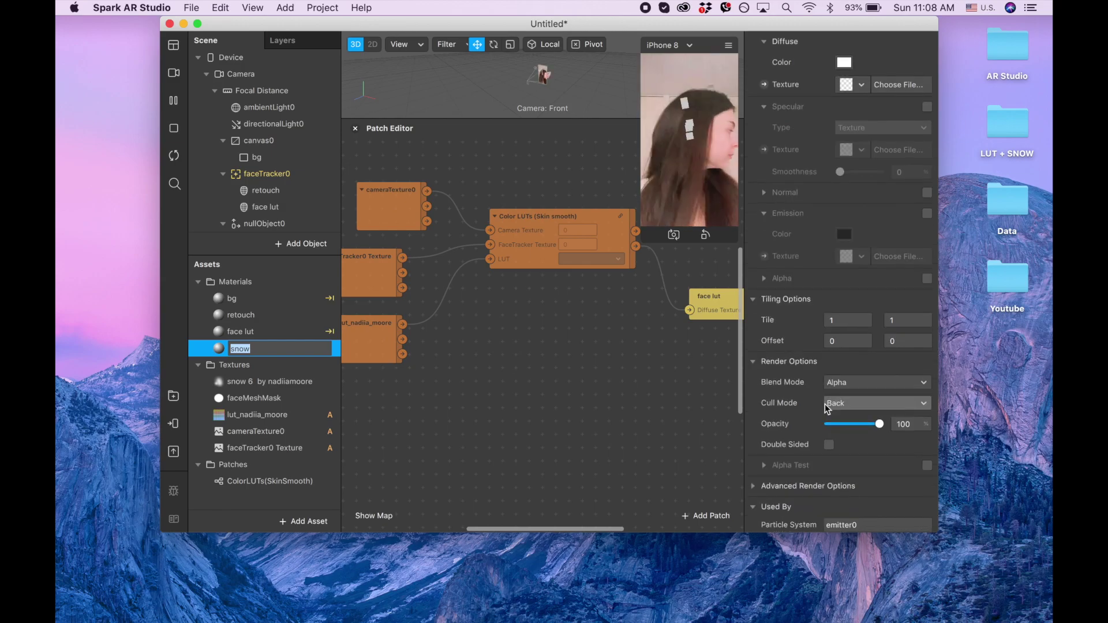
click(757, 485)
scroll(802, 500, down, 2)
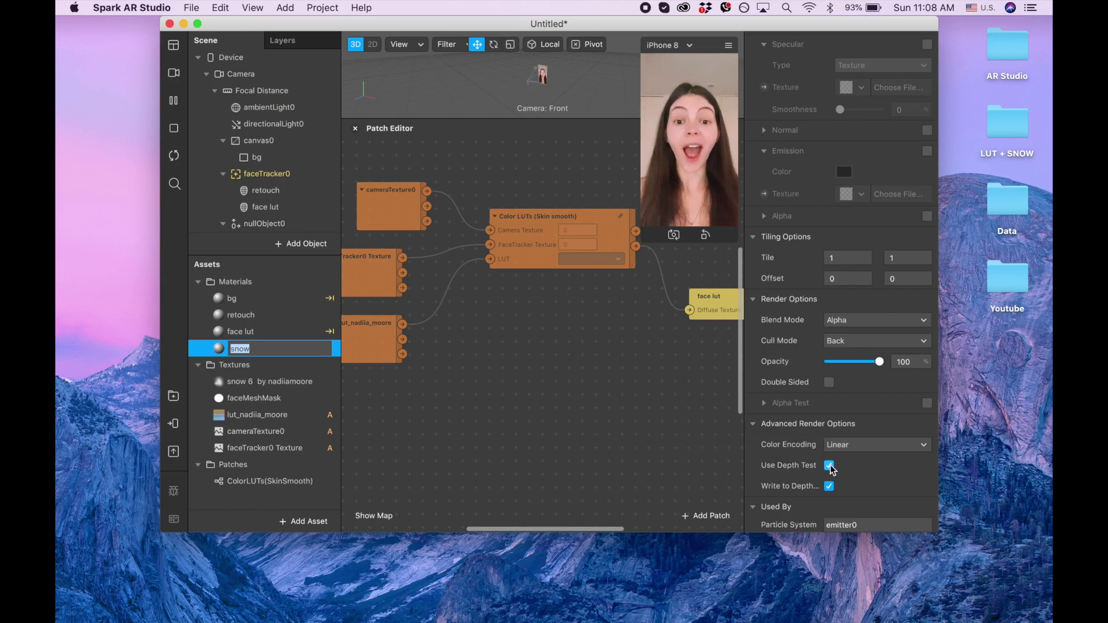
scroll(830, 256, up, 4)
click(846, 64)
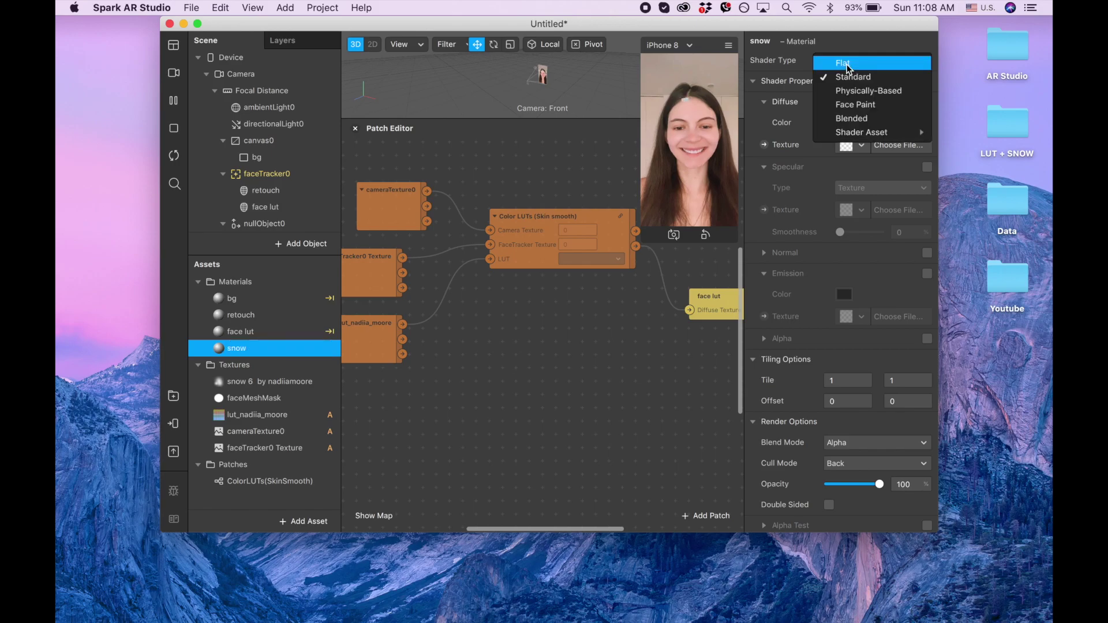
click(846, 64)
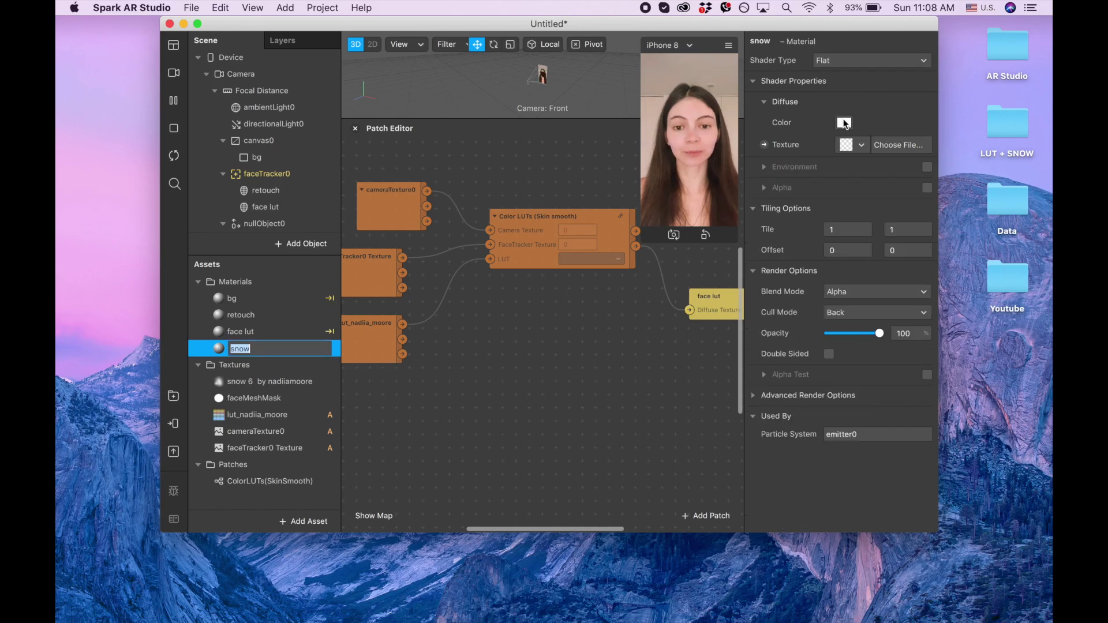
click(757, 397)
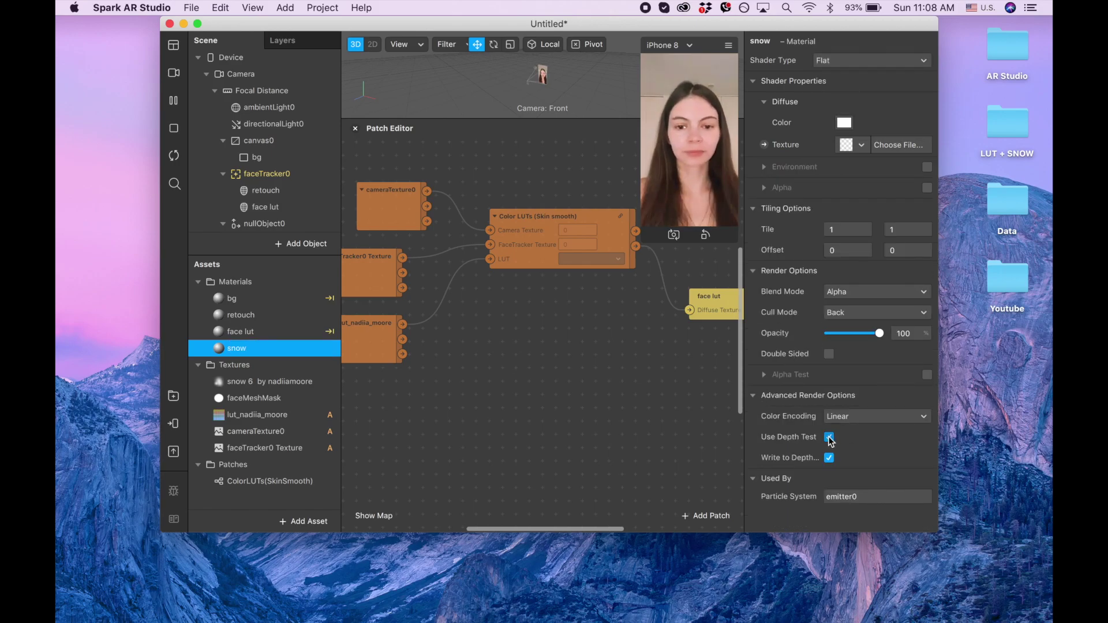
click(830, 437)
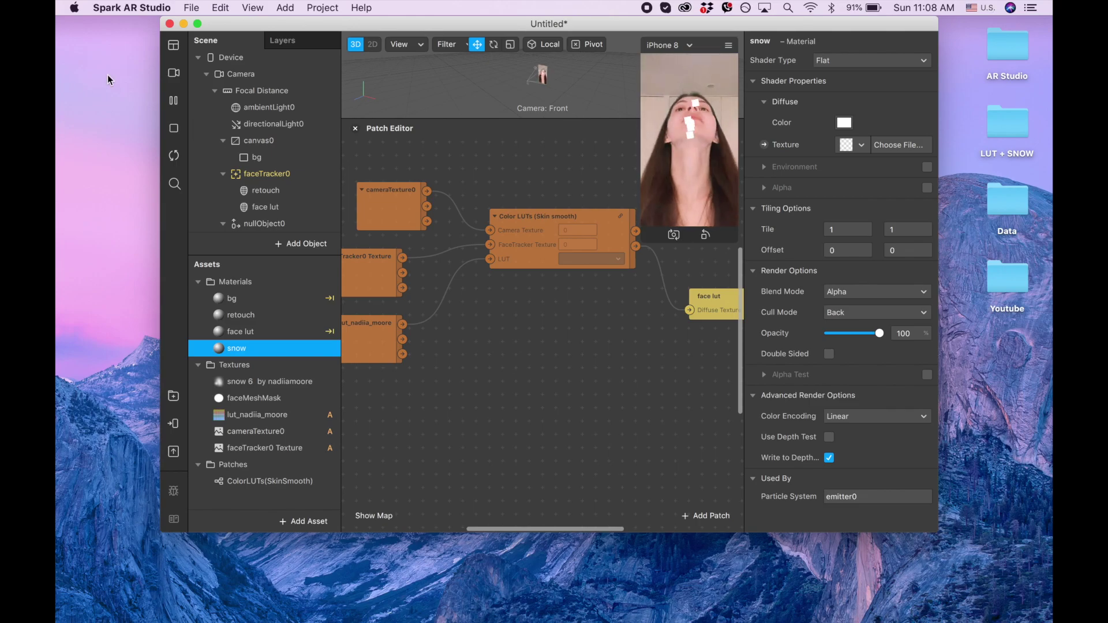
click(355, 128)
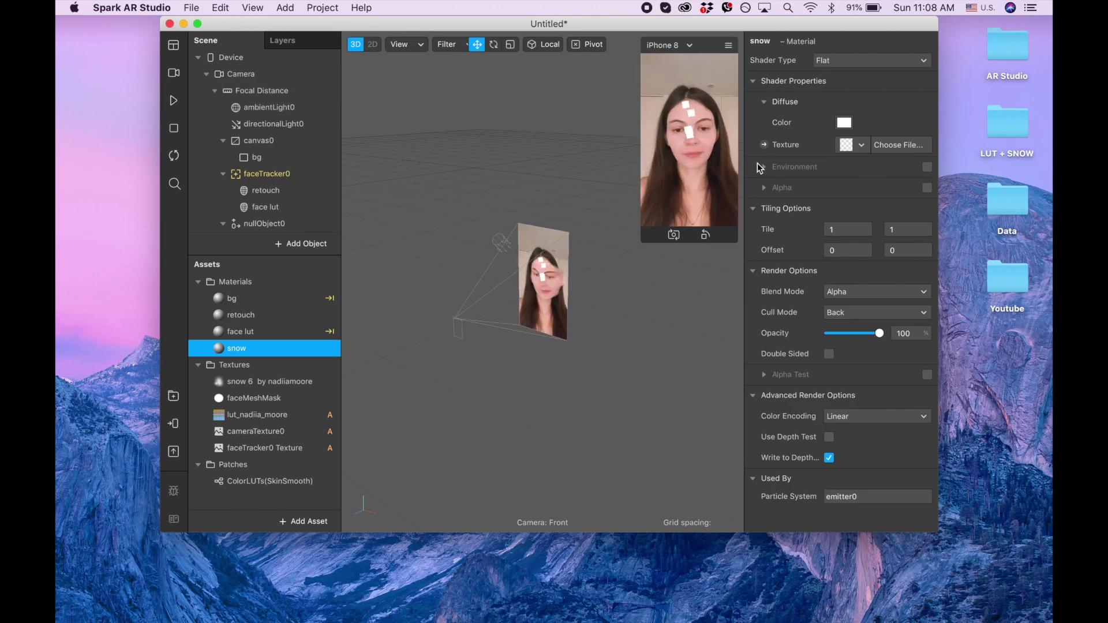
Step: Remove the accidentally created diffuse texture patch
click(765, 145)
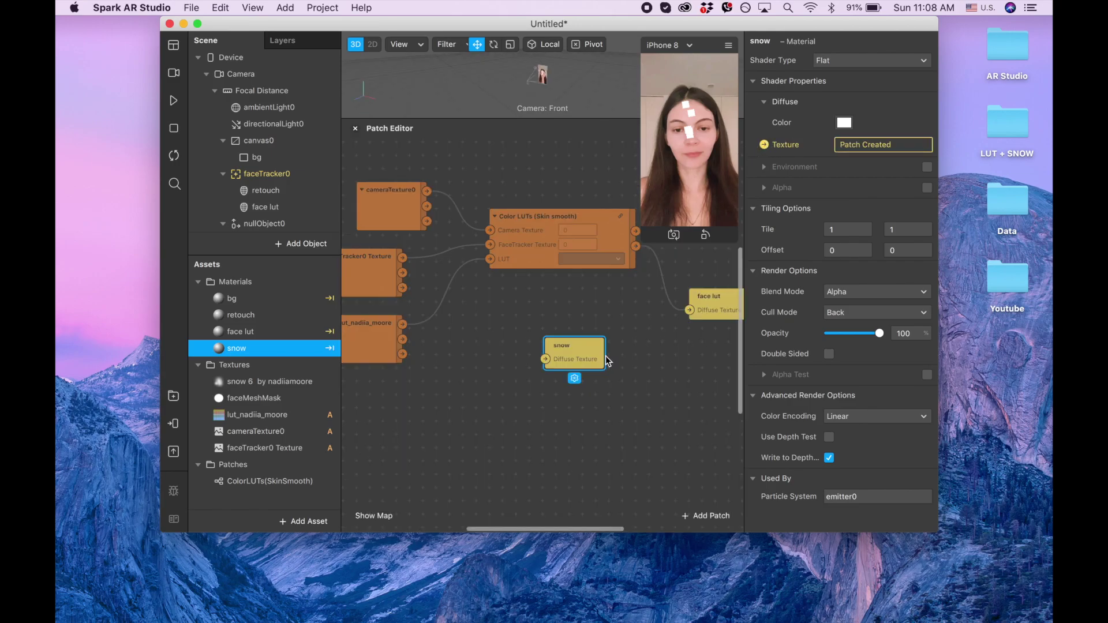
drag(597, 352, 594, 355)
key(BackSpace)
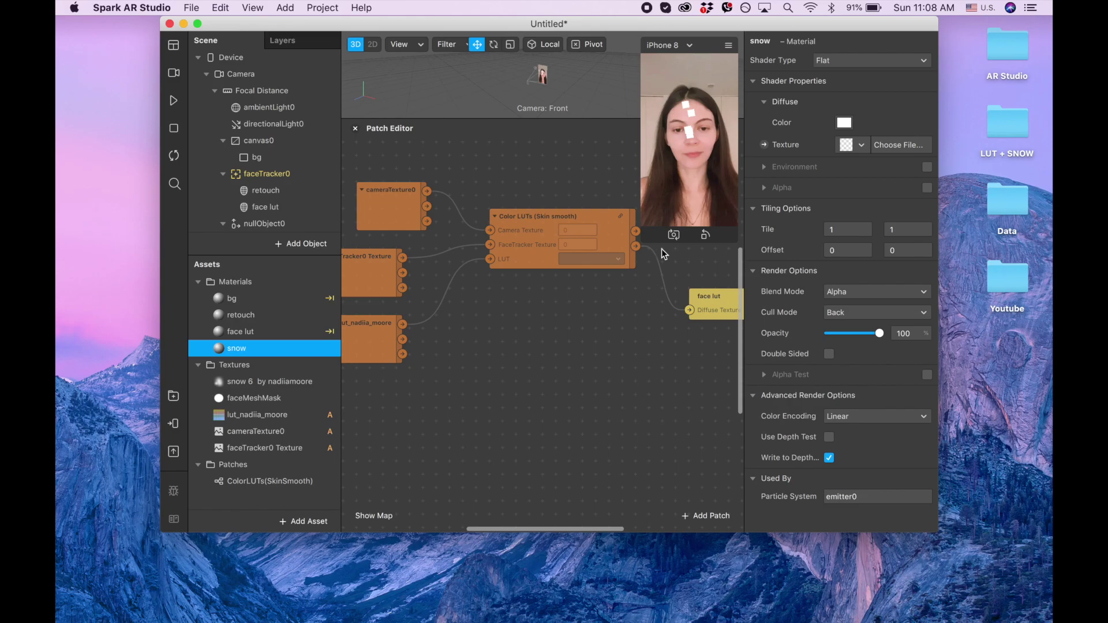
Step: Set the snow material's texture to snow 6 and view the result in the 2D viewport
click(860, 146)
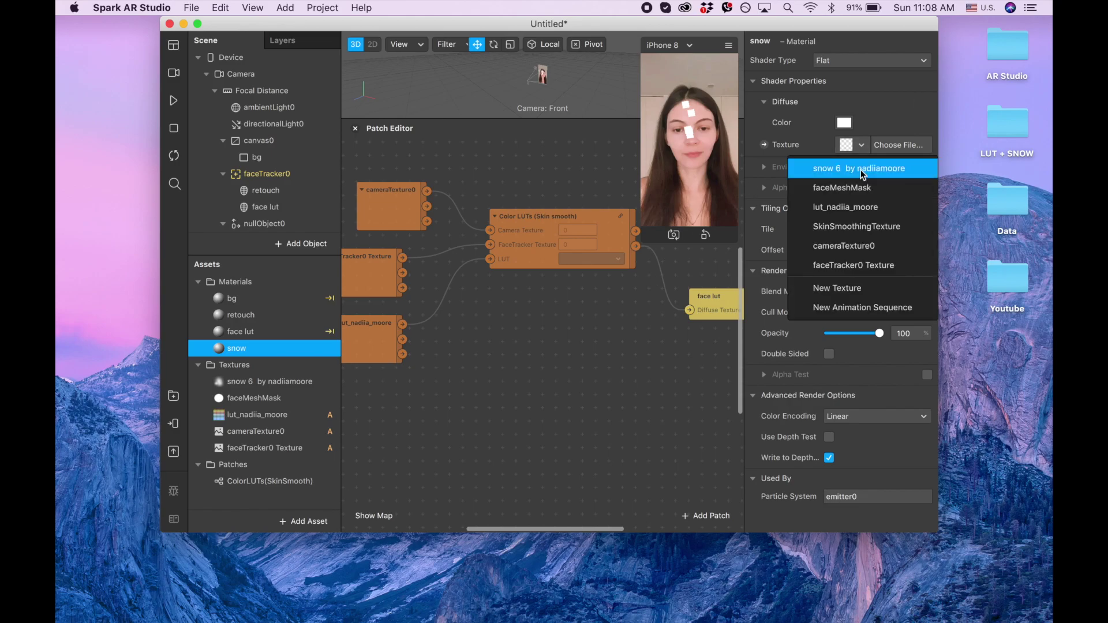
click(863, 171)
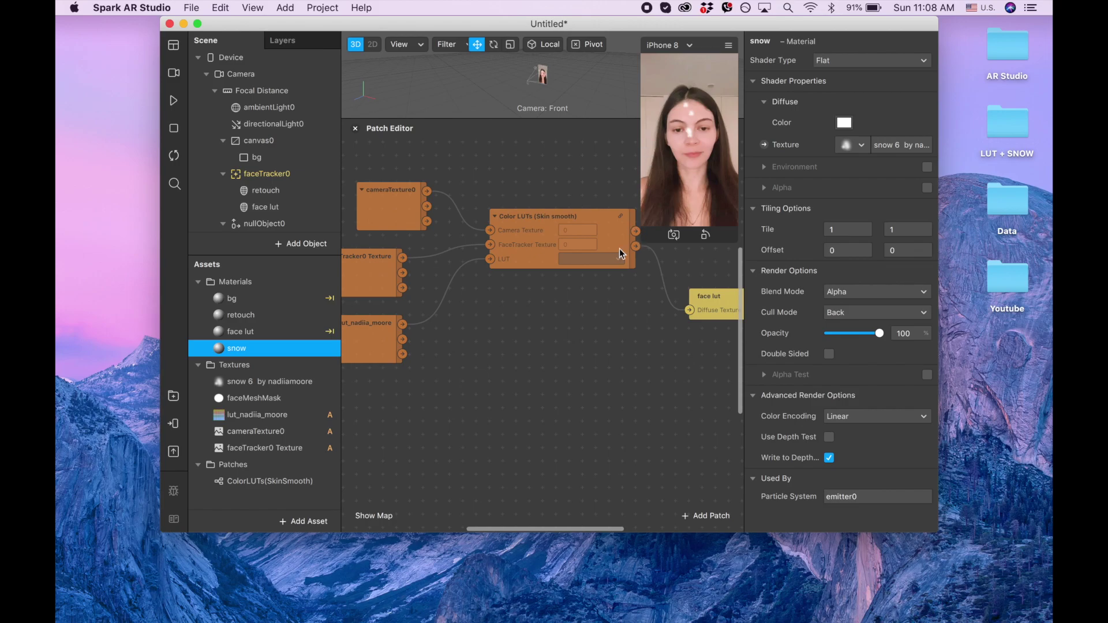
click(355, 128)
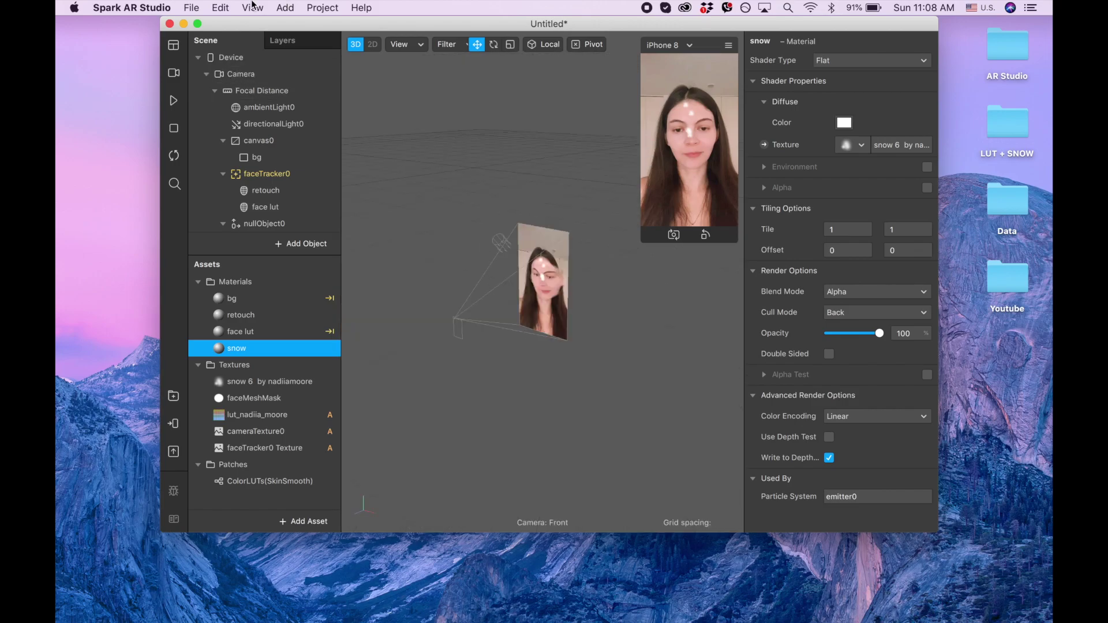
click(373, 45)
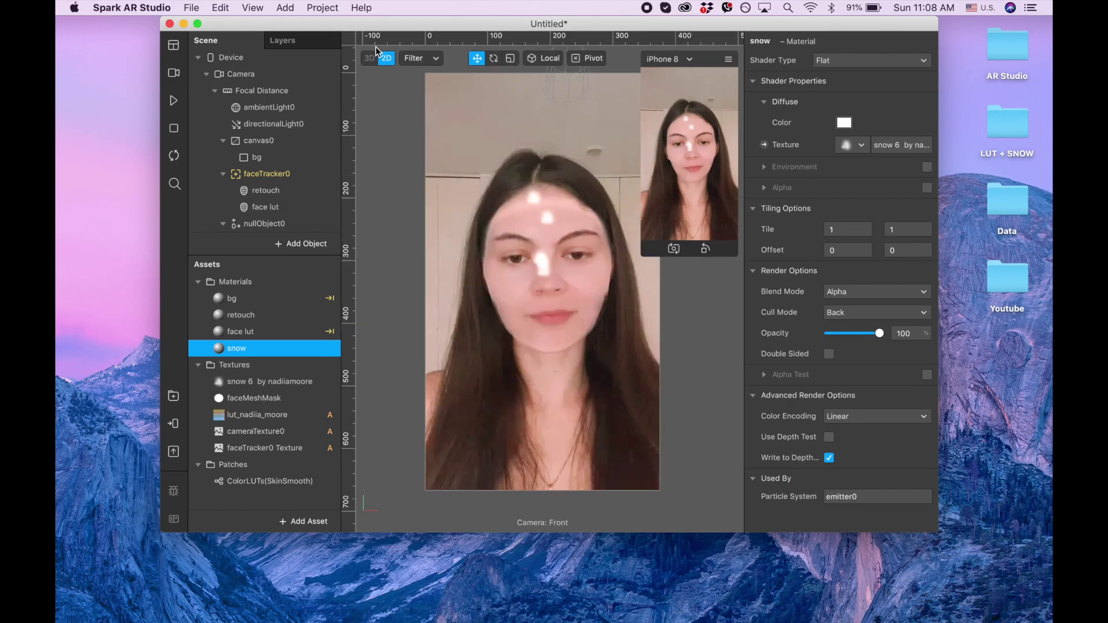
Step: Move emitter0 up along Y above the head and briefly preview the particles
scroll(285, 207, down, 2)
click(281, 216)
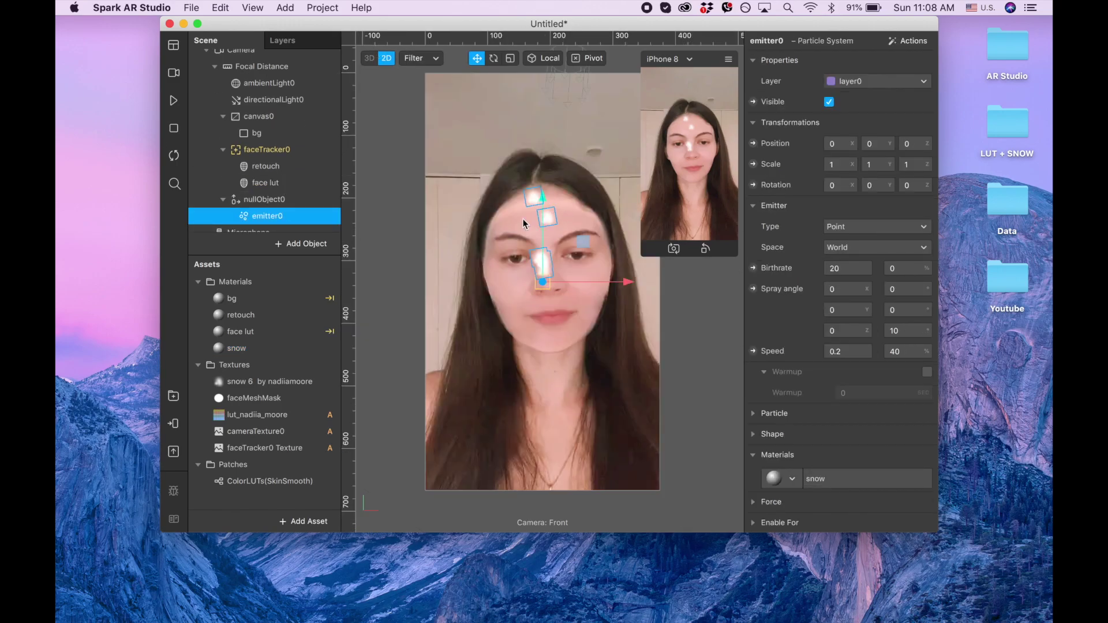
scroll(551, 199, down, 3)
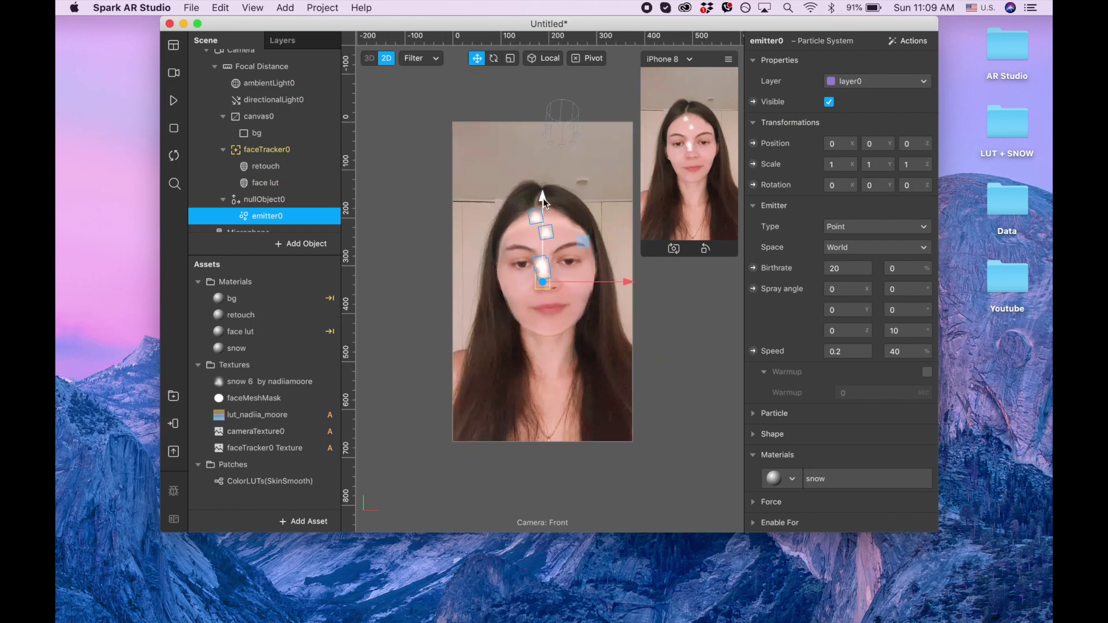
drag(542, 198, 546, 36)
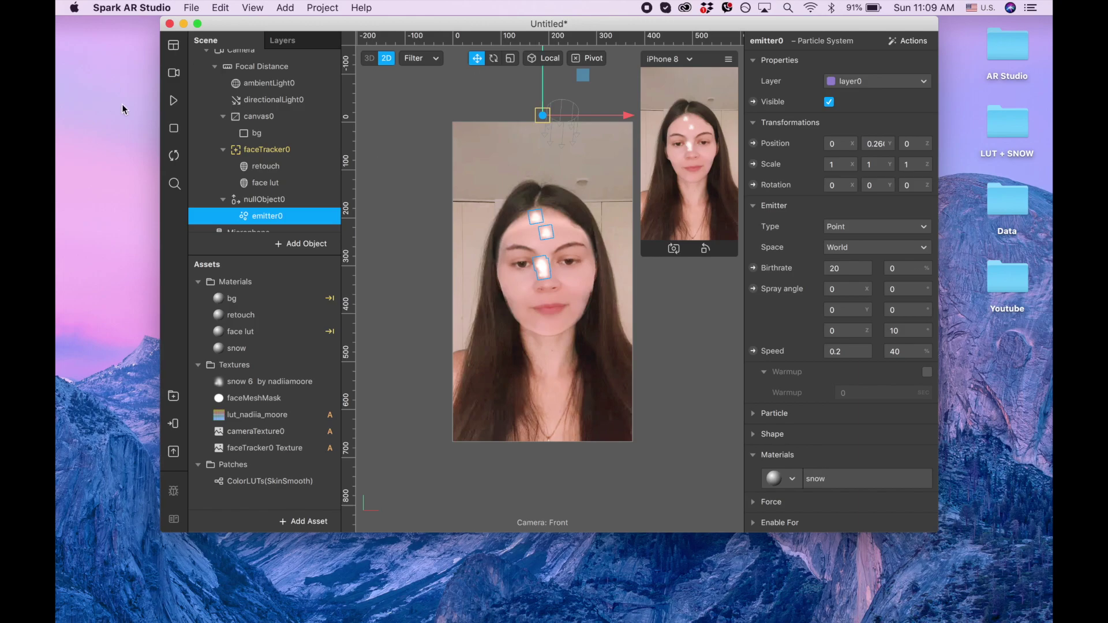
click(174, 102)
click(175, 102)
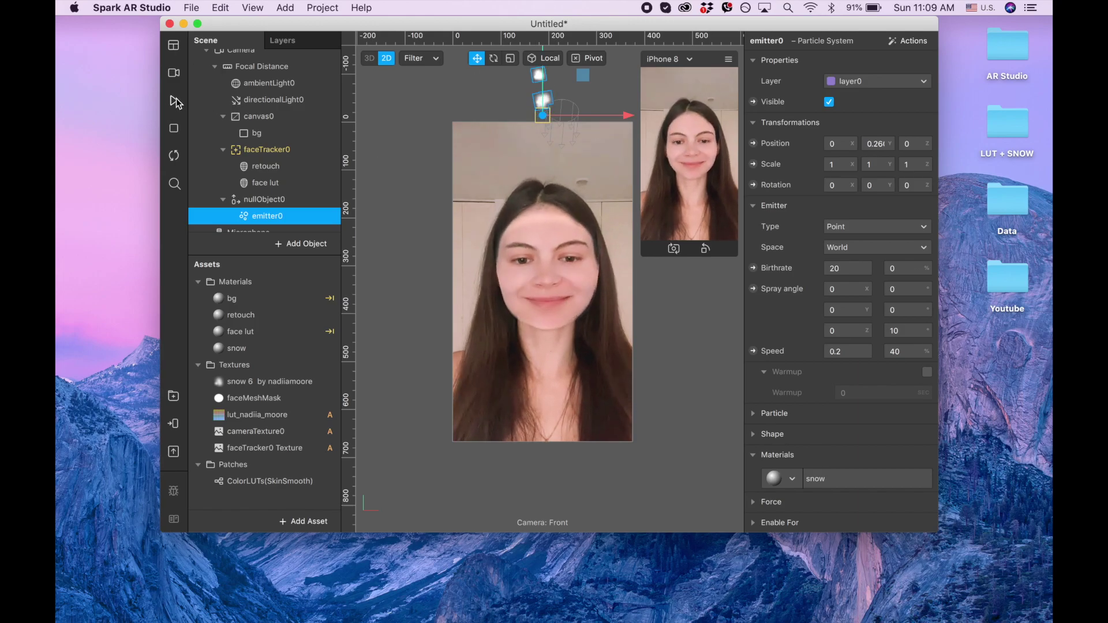
Step: Rotate emitter0 to about -178° on Z so snow falls downward, then preview it
scroll(507, 214, down, 2)
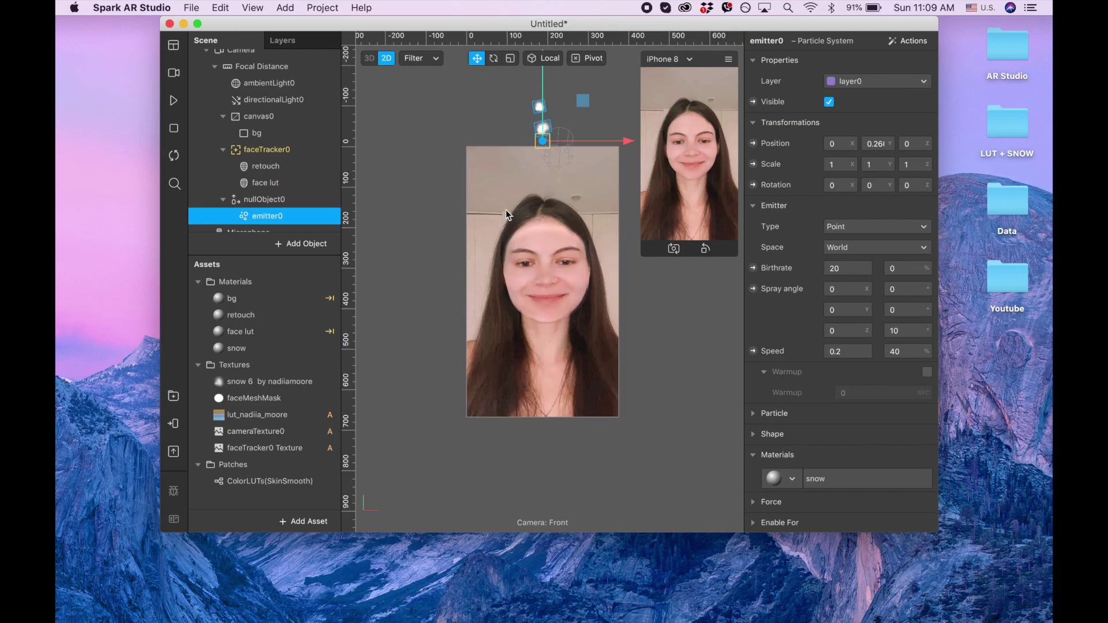
click(493, 59)
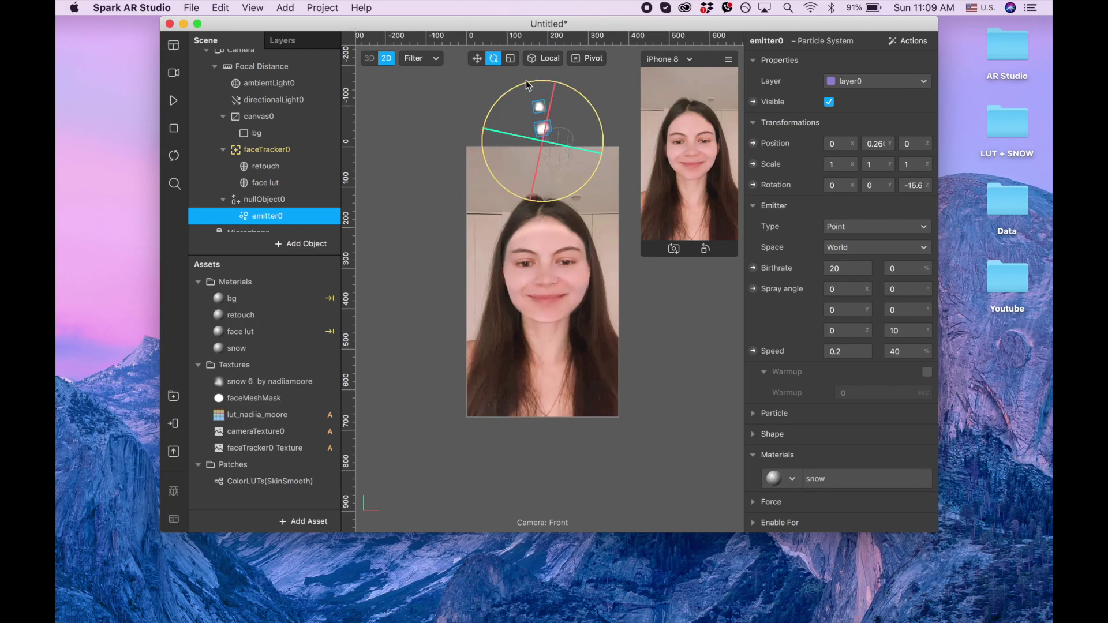
drag(621, 140, 590, 195)
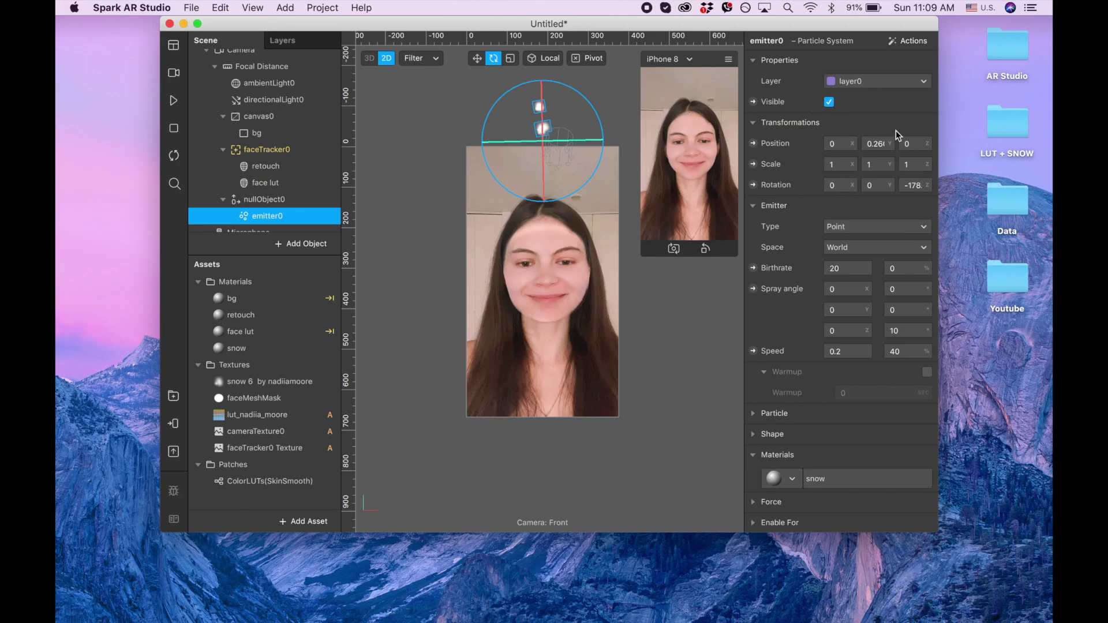
click(179, 101)
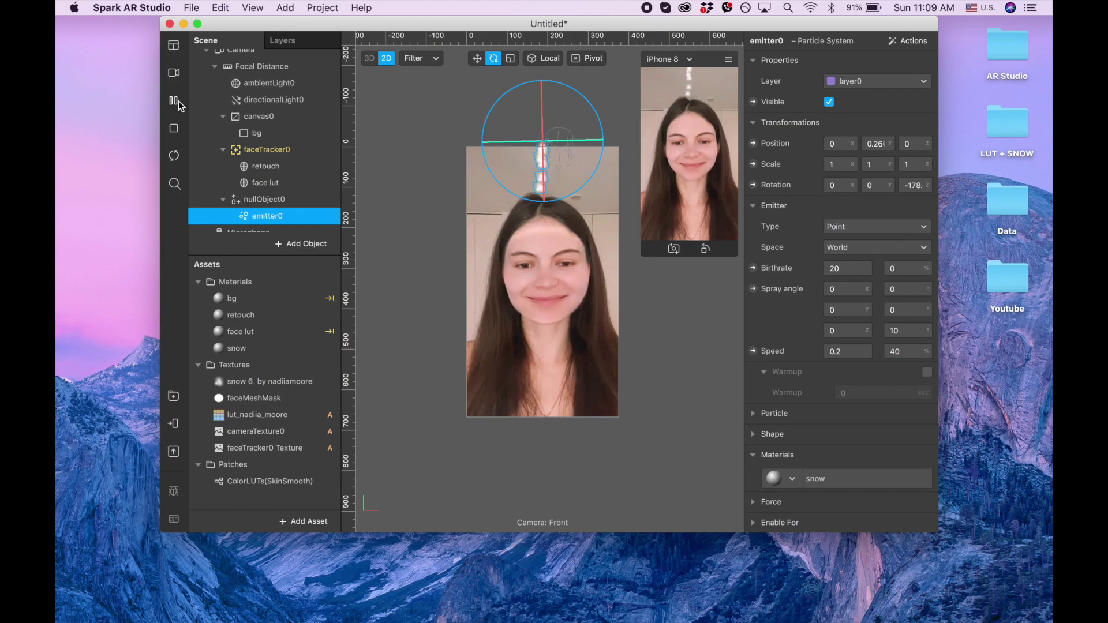
click(178, 102)
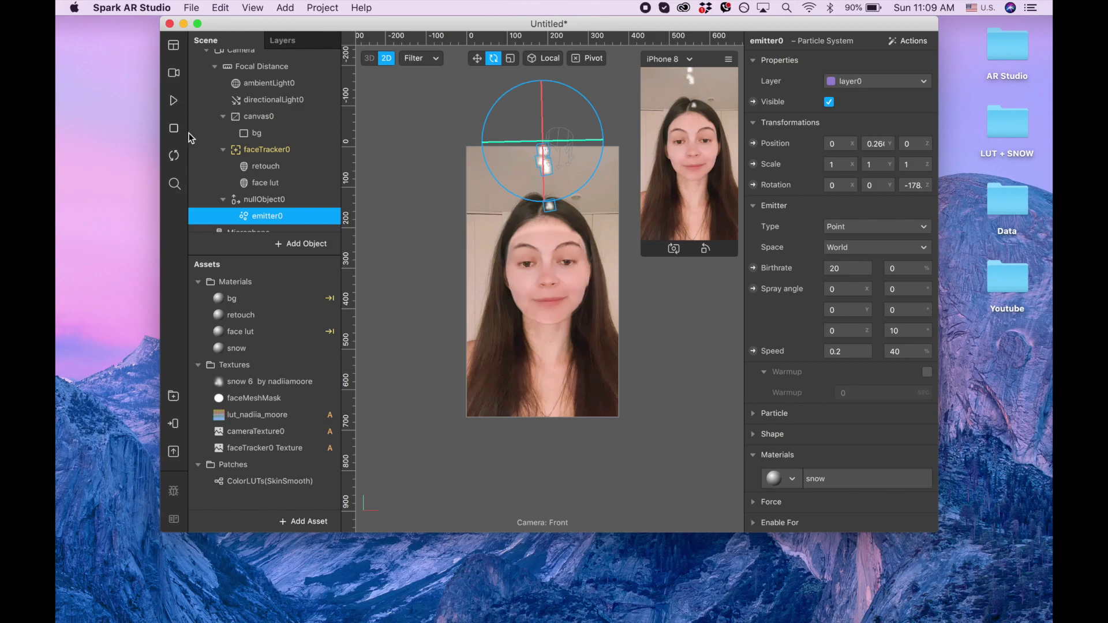
Step: Change emitter0 to a Line emitter with Length 0.5
click(848, 225)
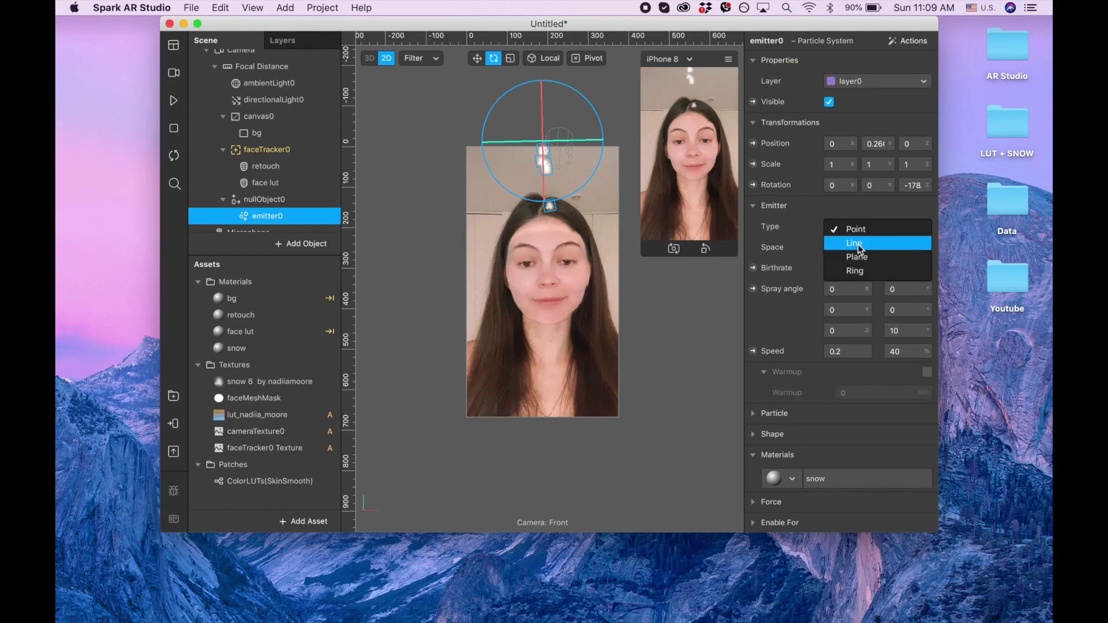
click(858, 244)
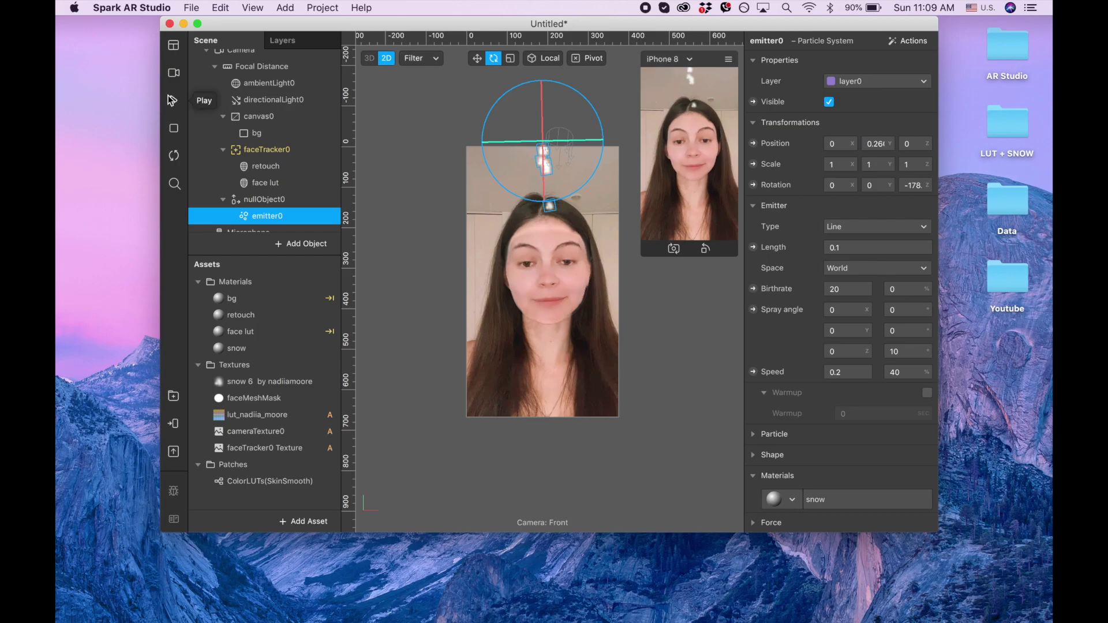
click(887, 248)
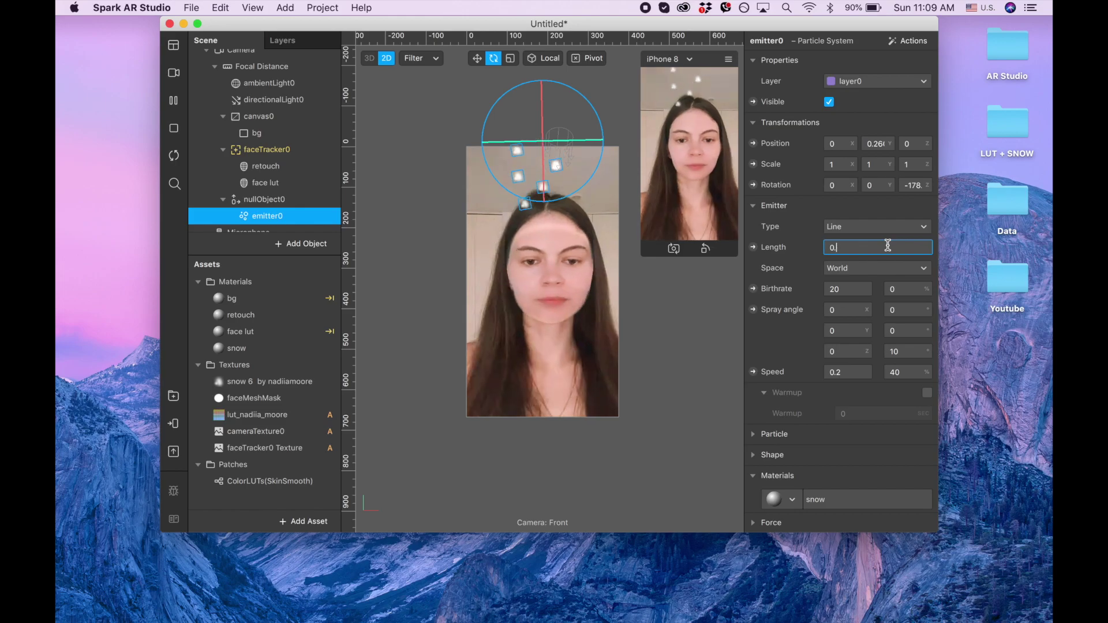
key(BackSpace)
text(5)
key(Return)
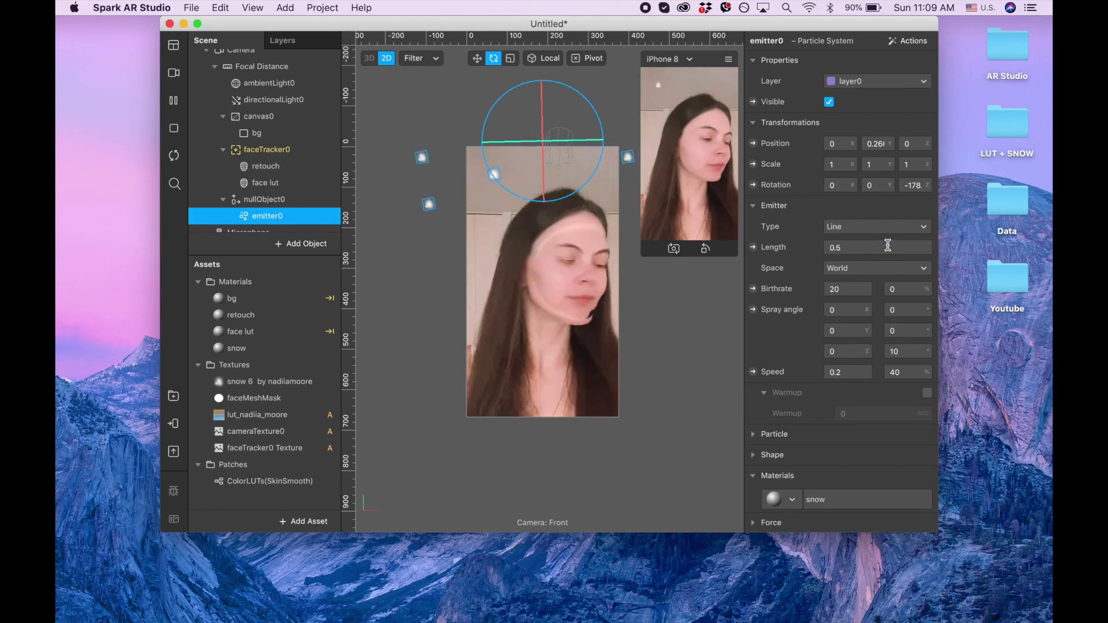
scroll(799, 417, down, 3)
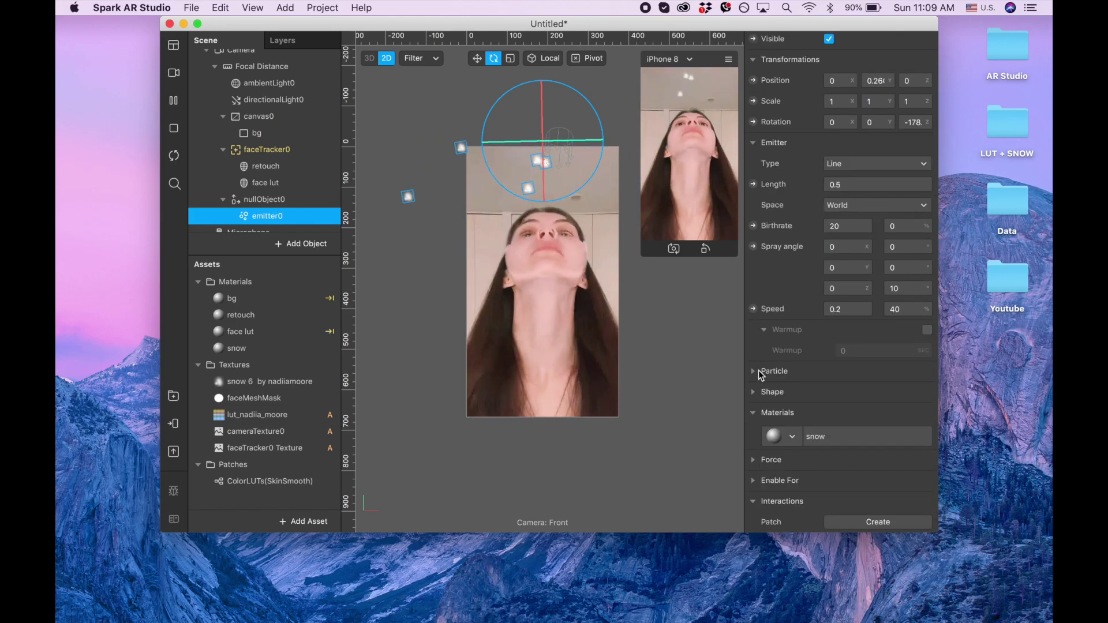
Step: Set the particle Scale to 0.008 with 50% scale variation
click(753, 371)
scroll(863, 415, down, 8)
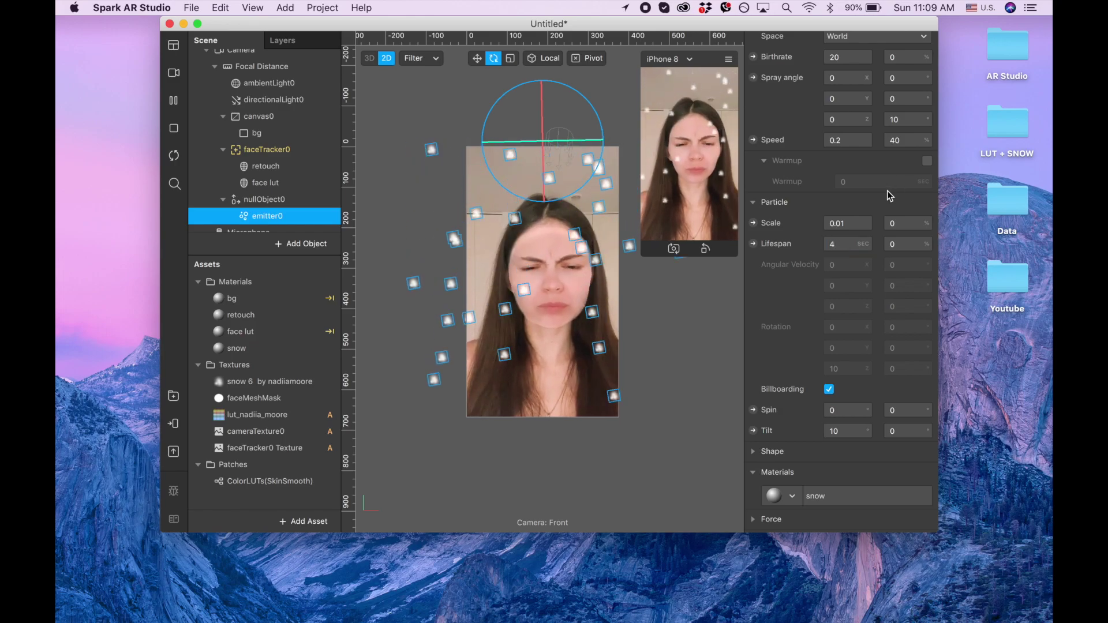
click(862, 224)
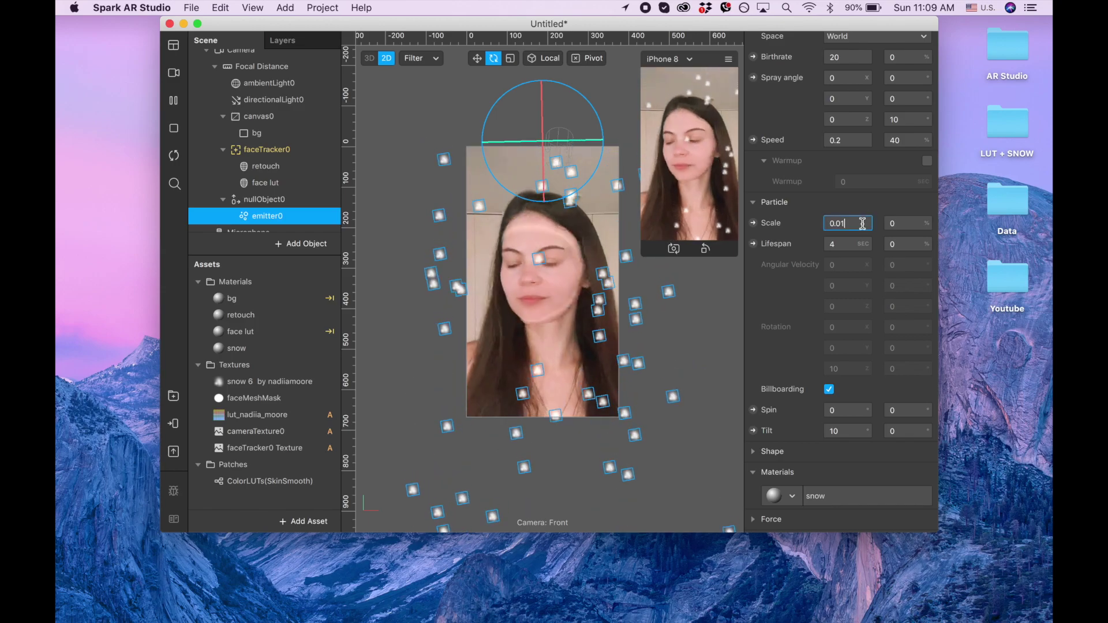
key(BackSpace)
text(05)
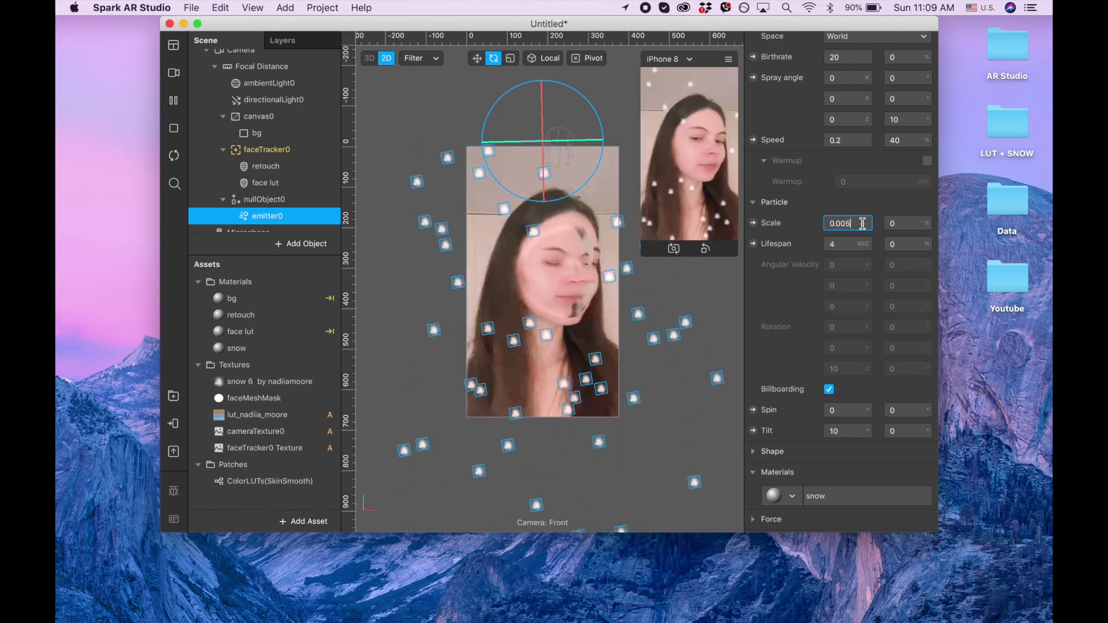
key(Return)
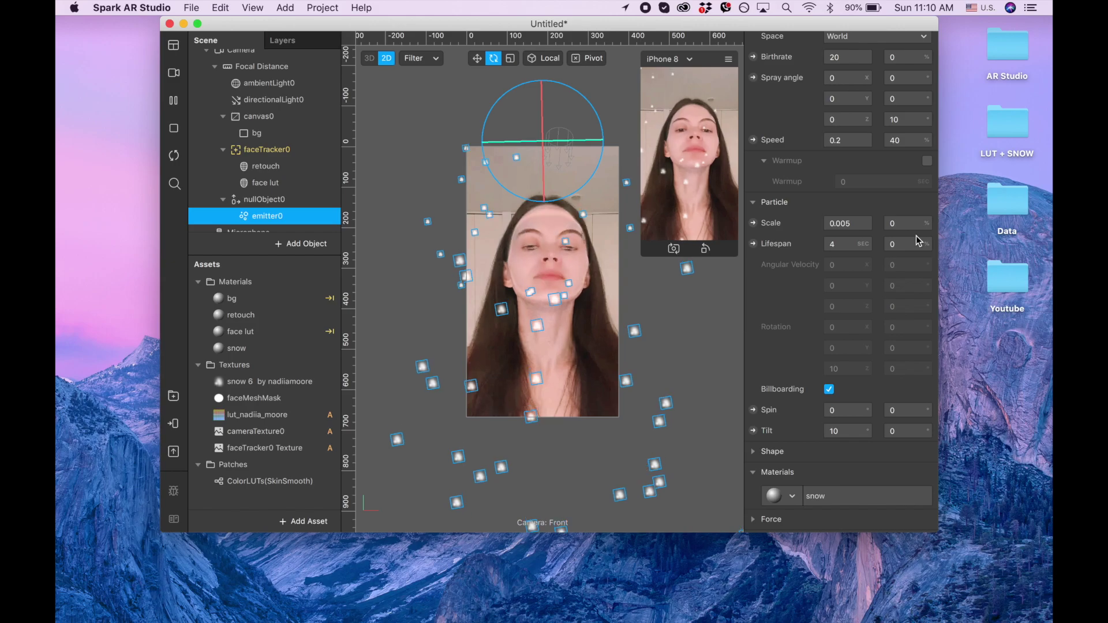
click(909, 223)
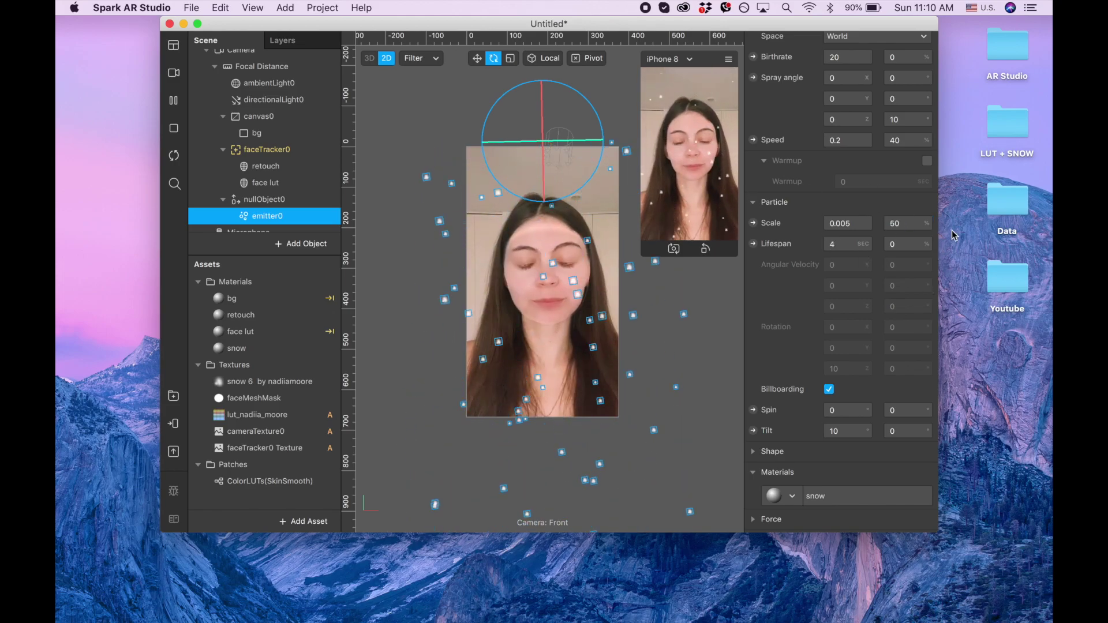
key(BackSpace)
text(8)
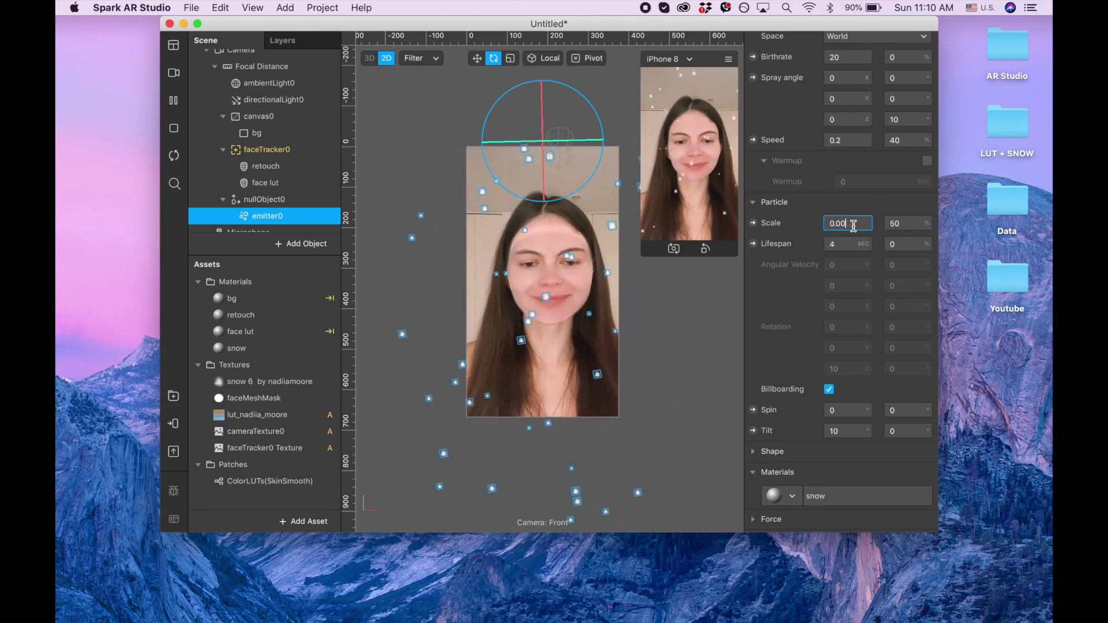
key(Return)
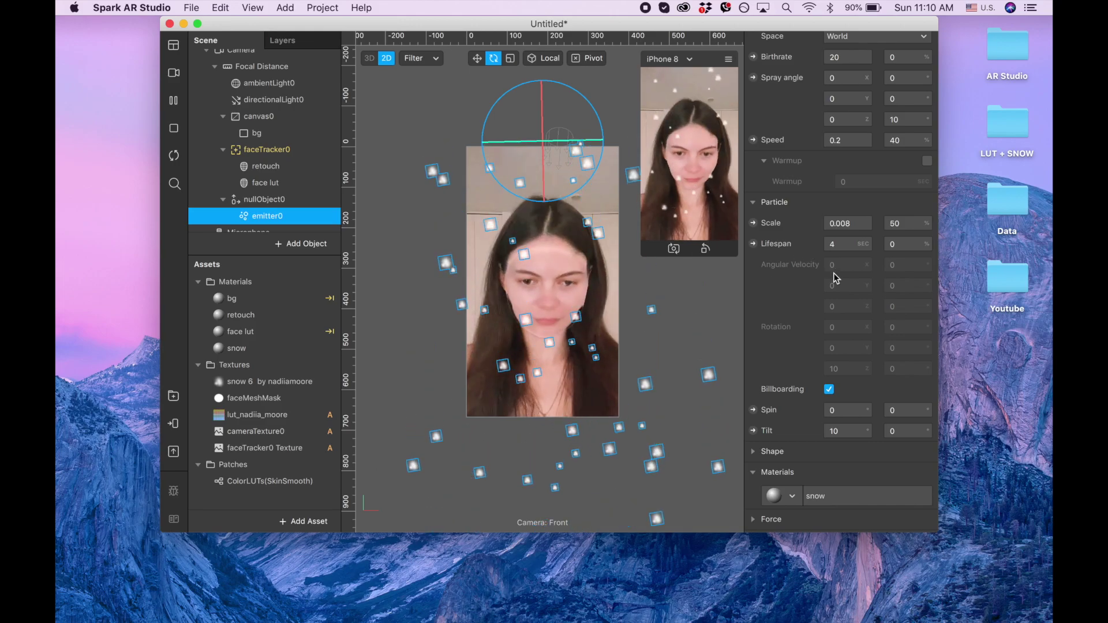
Step: Slow the particle Speed to 0.1
click(862, 142)
key(BackSpace)
text(1)
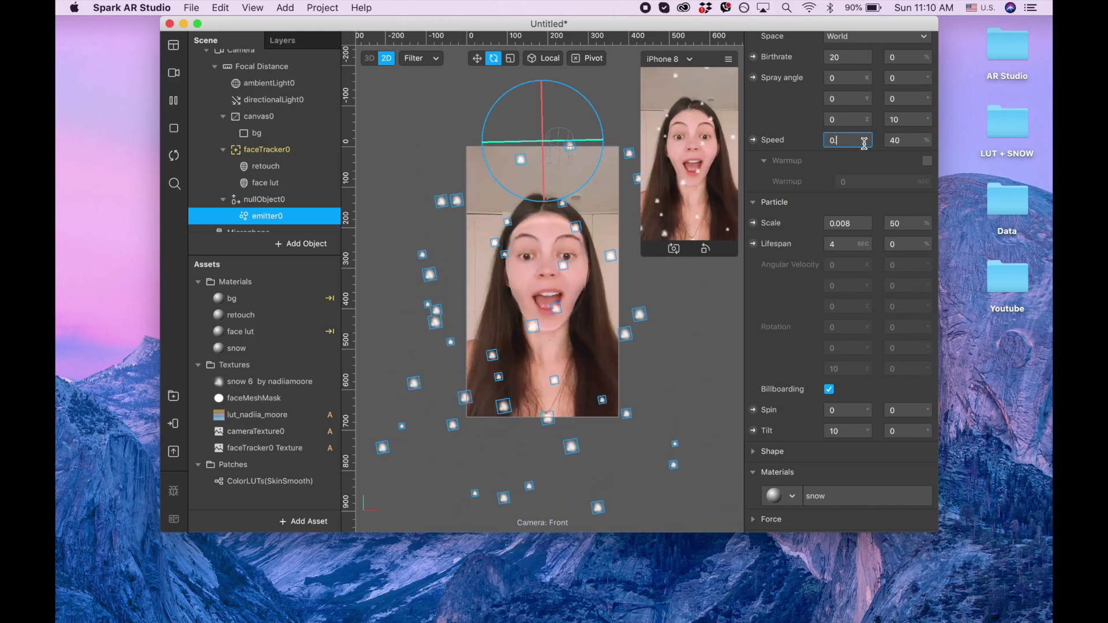
key(Return)
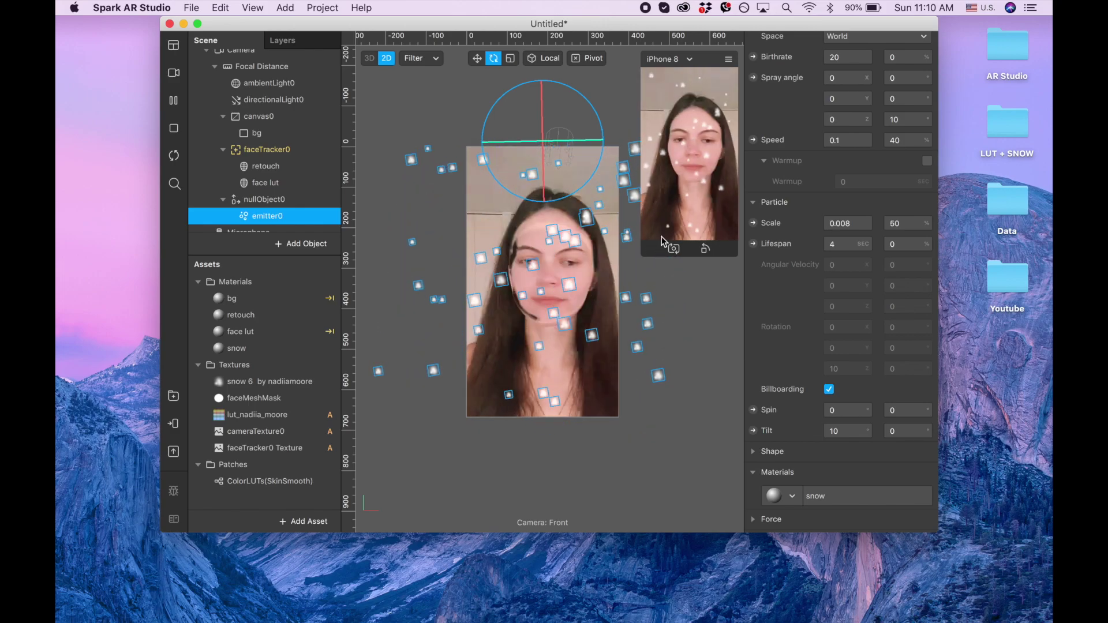
scroll(862, 216, down, 2)
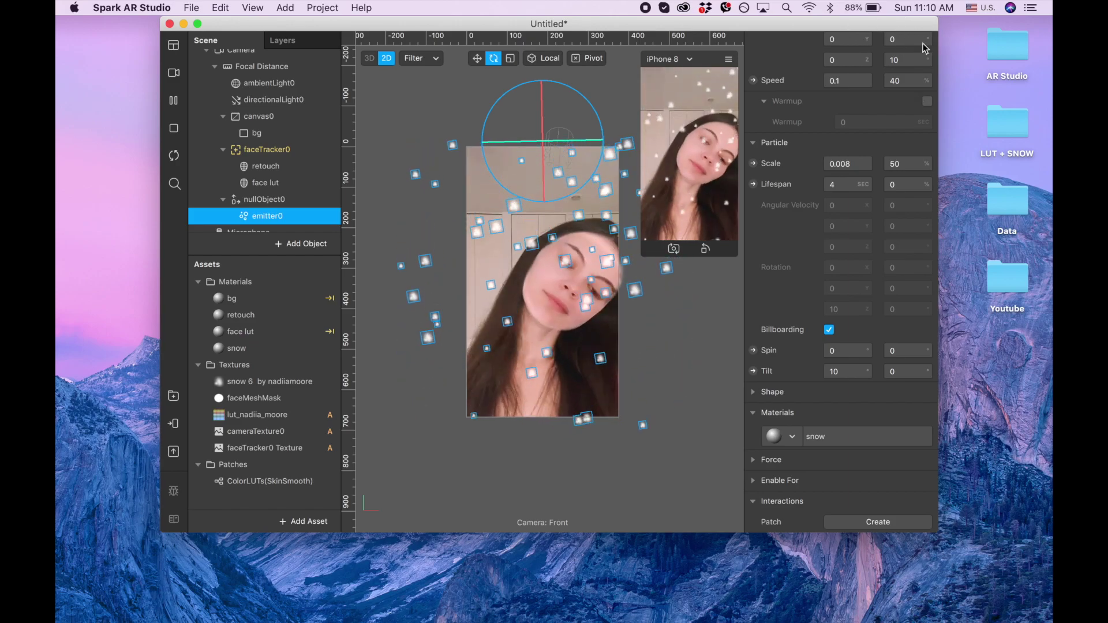
click(837, 81)
text(0.1)
key(Return)
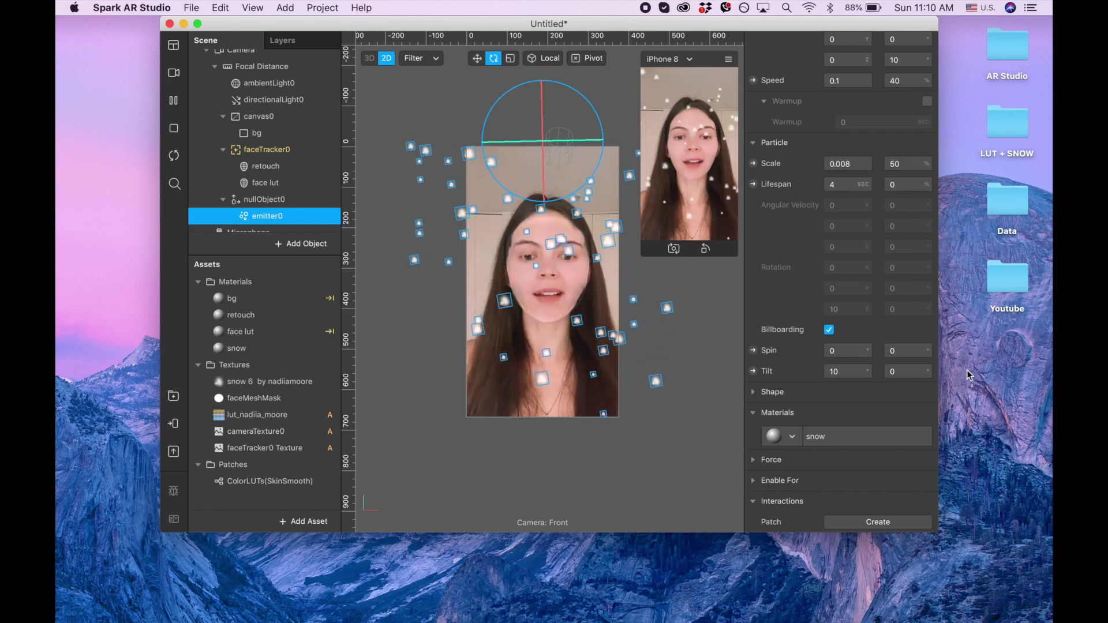